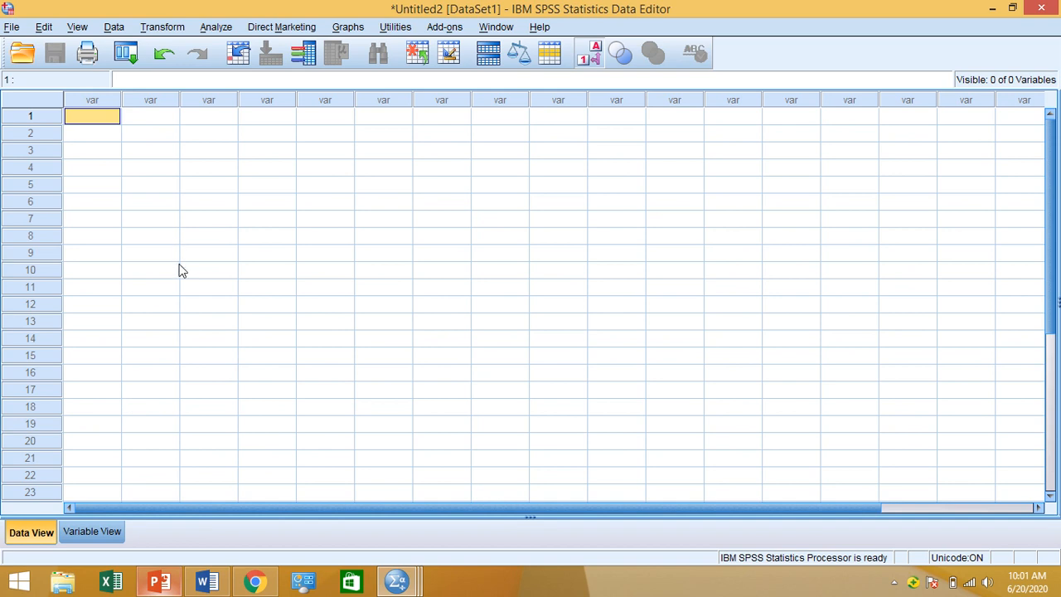
# Switch to the variable definitions and create a first variable named gender.
pyautogui.click(93, 533)
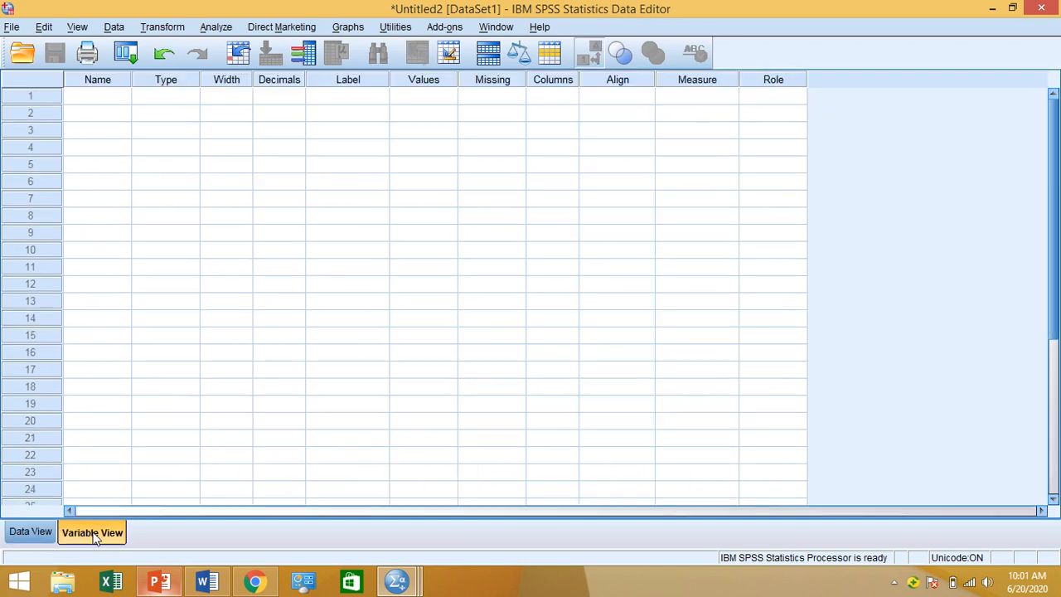
pyautogui.click(91, 99)
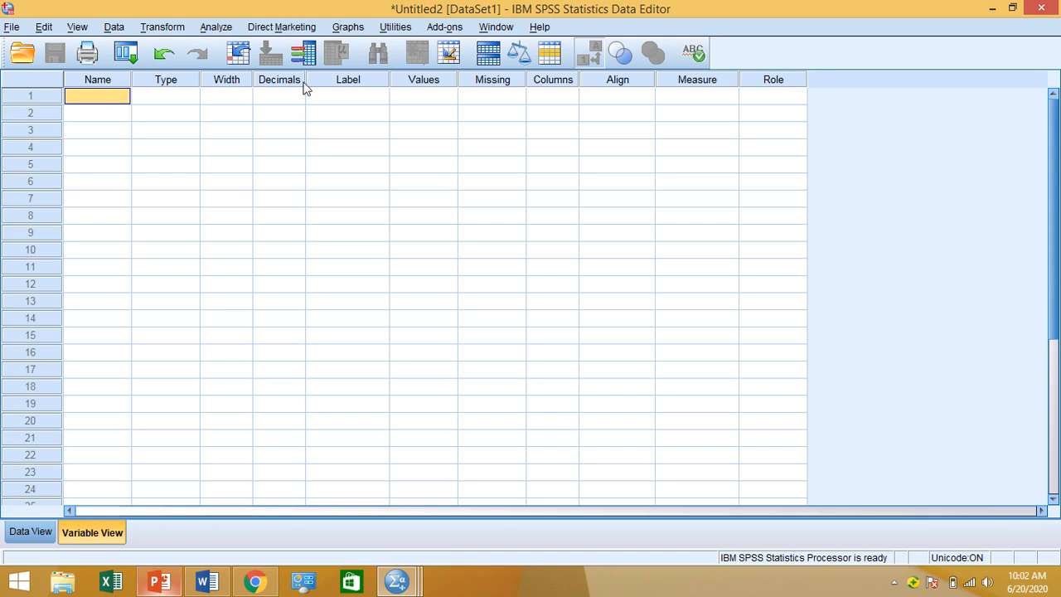
pyautogui.click(325, 97)
pyautogui.click(116, 99)
pyautogui.click(372, 99)
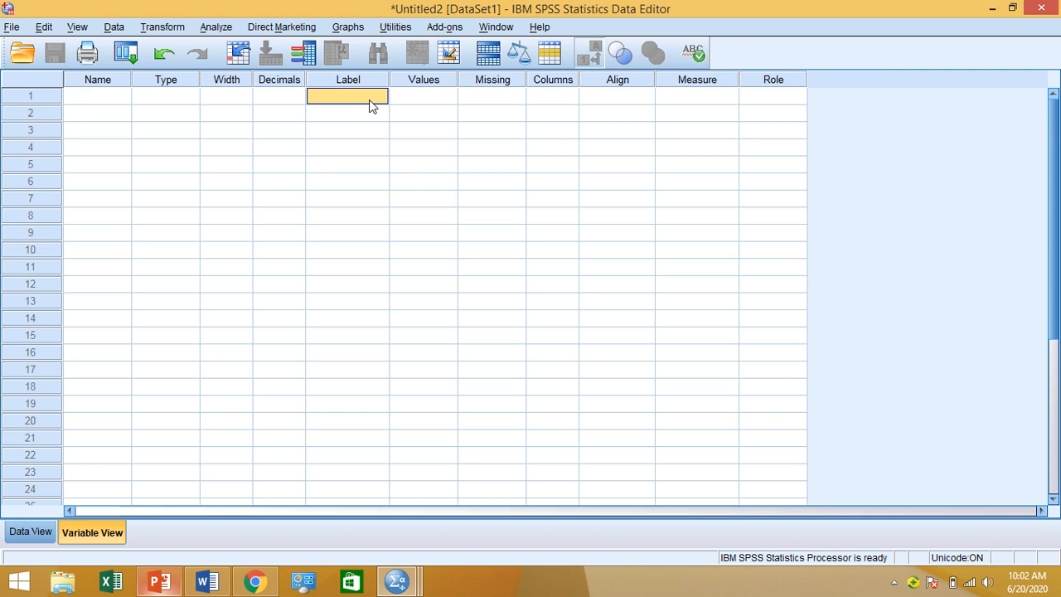
pyautogui.click(113, 101)
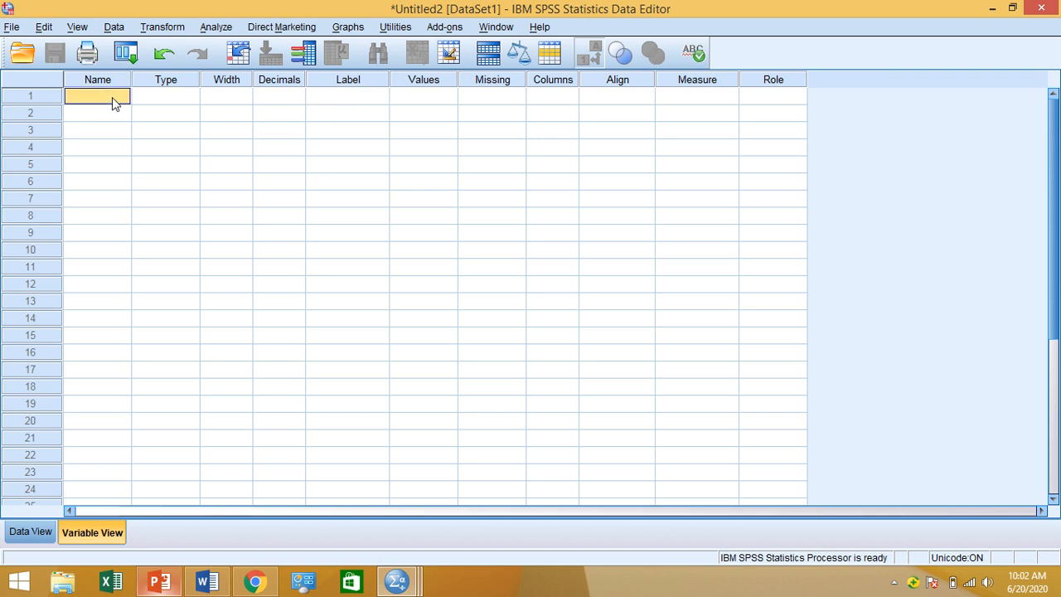
pyautogui.write('gender')
# Give the gender variable the label "Gender of the Respondent".
pyautogui.click(341, 105)
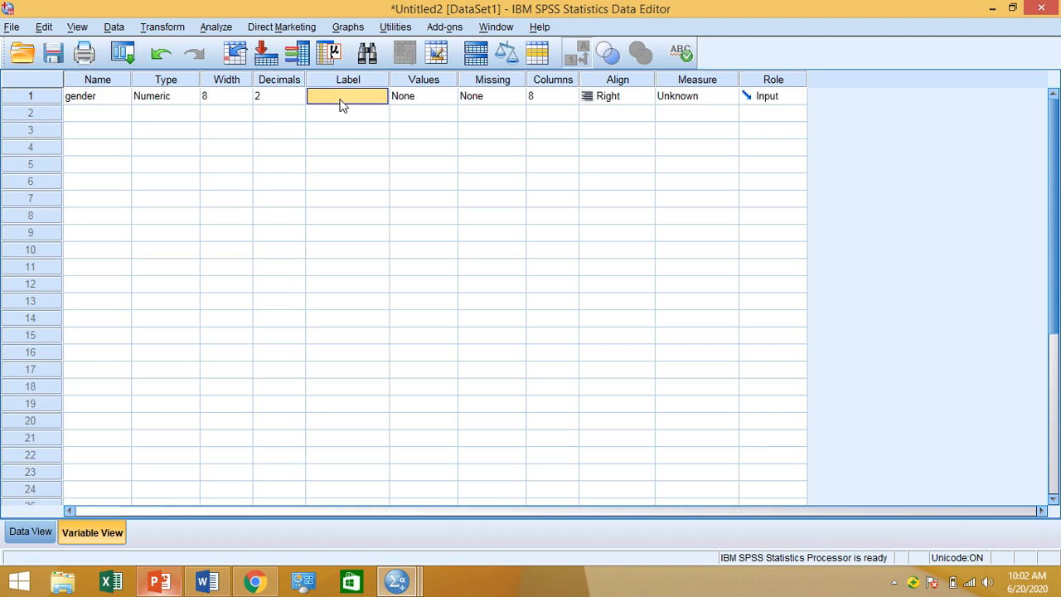
pyautogui.write('Gender o')
pyautogui.write('f the')
pyautogui.write(' Re')
pyautogui.write('sponden')
pyautogui.write('t')
pyautogui.press('Return')
# Set the number of decimals for the gender variable to 0.
pyautogui.click(342, 101)
pyautogui.click(273, 98)
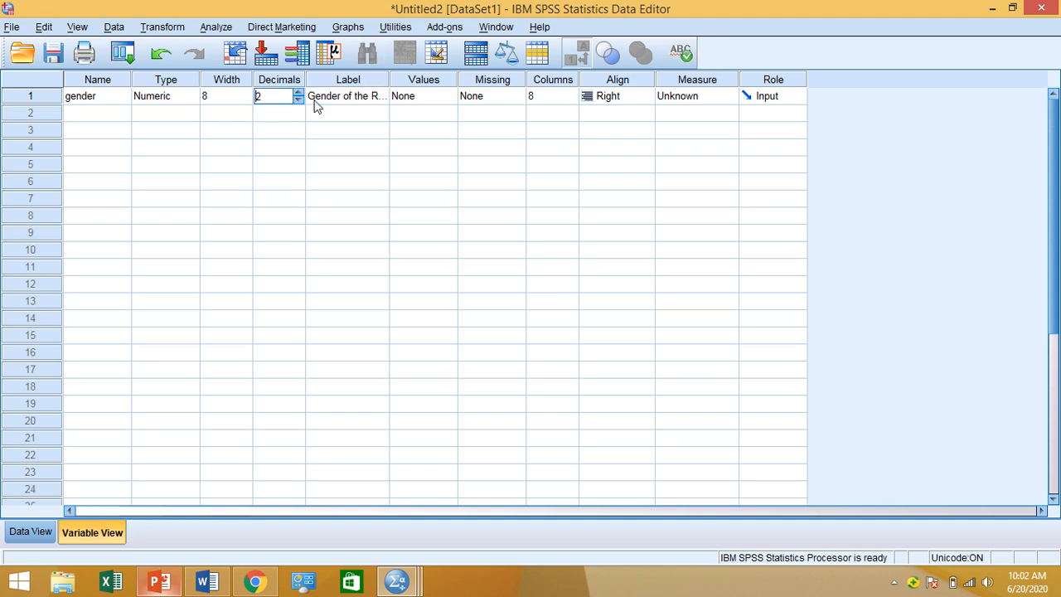
pyautogui.click(298, 99)
pyautogui.click(298, 99)
pyautogui.click(287, 107)
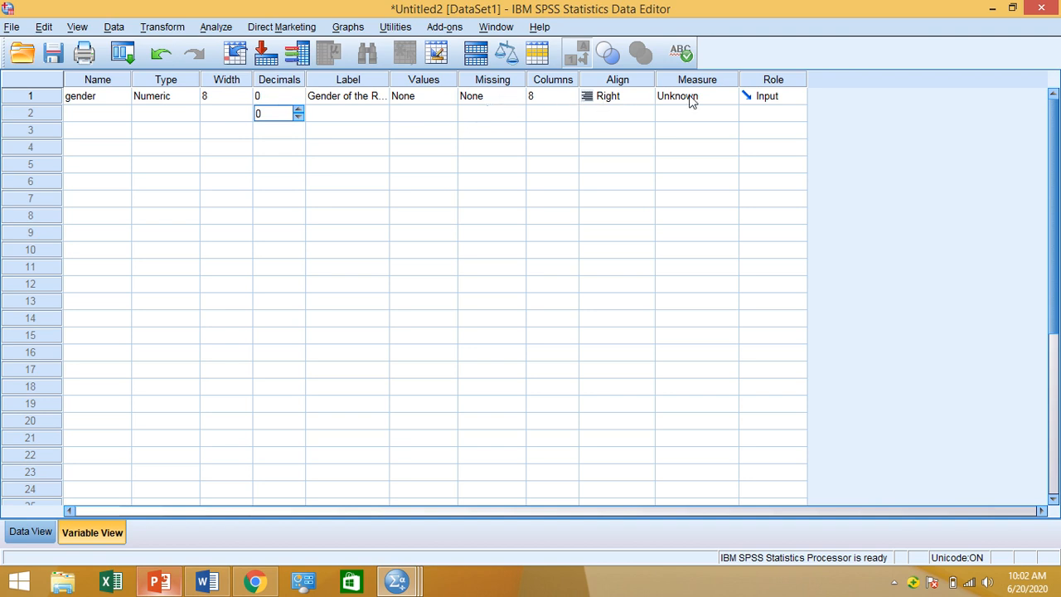
pyautogui.click(444, 96)
pyautogui.click(447, 97)
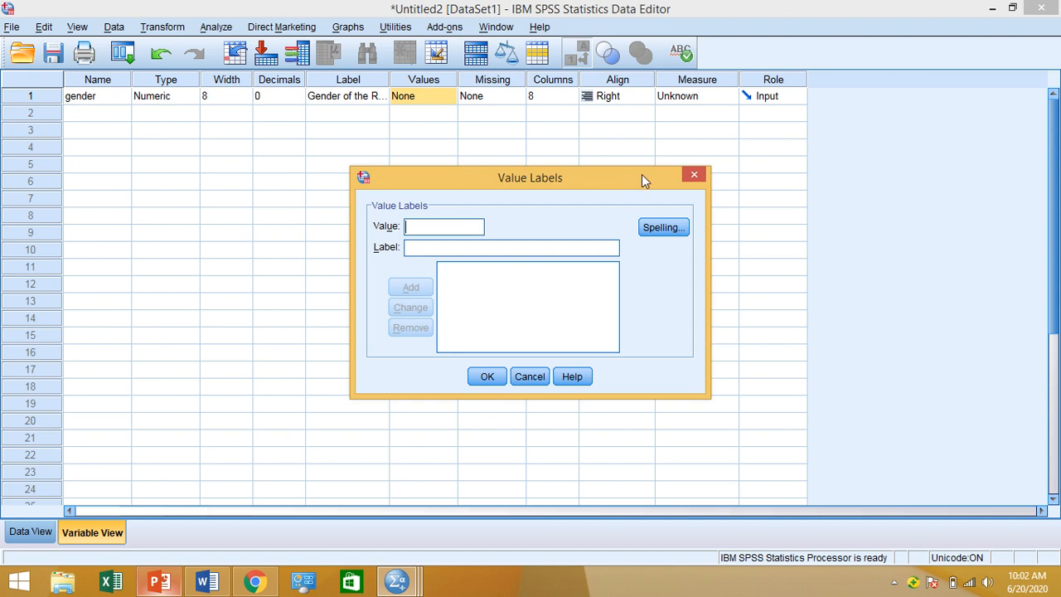
pyautogui.click(694, 177)
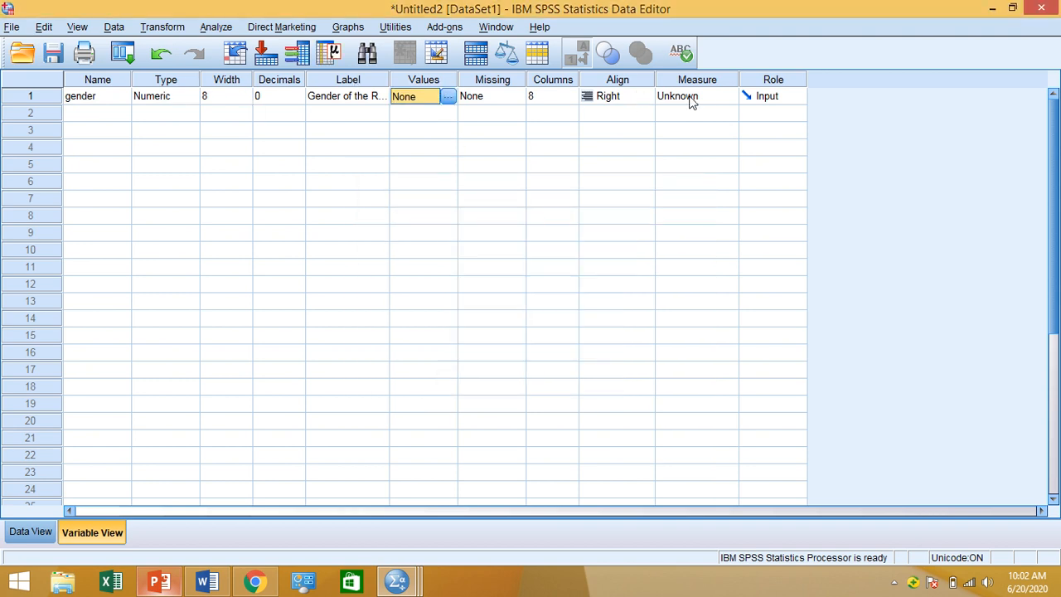
# Set the measurement level of the gender variable to Scale.
pyautogui.click(703, 98)
pyautogui.click(735, 94)
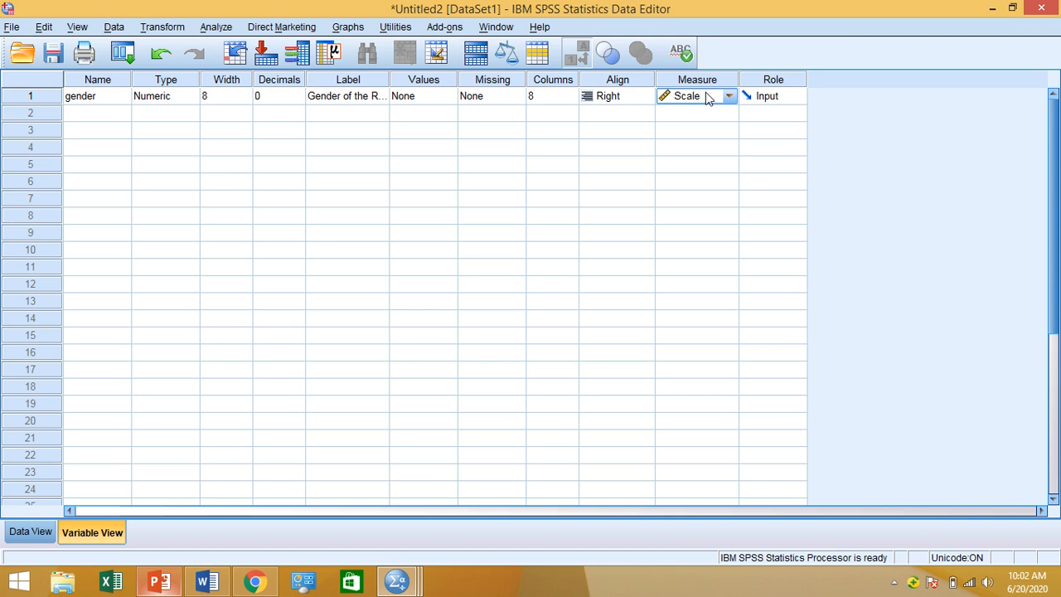
pyautogui.click(94, 102)
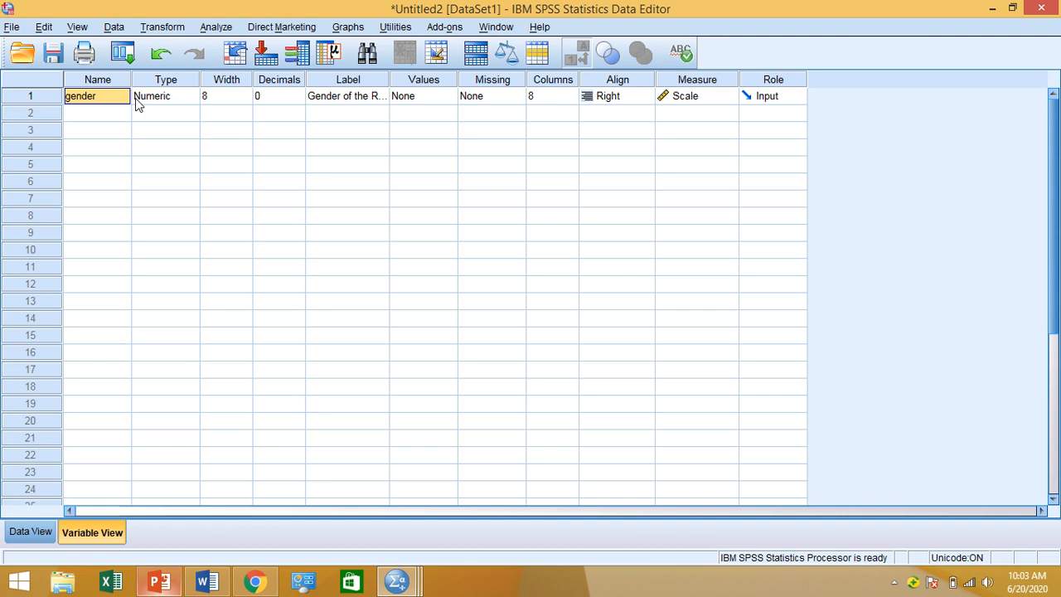
# Start the value labels for the gender variable by adding value 1 with the label Male.
pyautogui.click(421, 96)
pyautogui.click(447, 96)
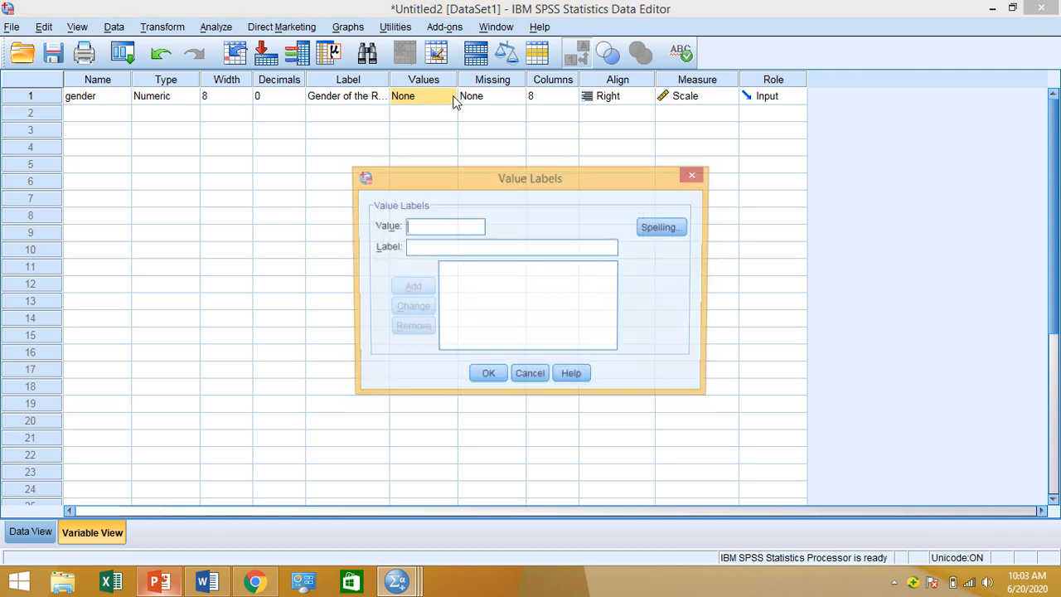
pyautogui.write('1')
pyautogui.click(452, 249)
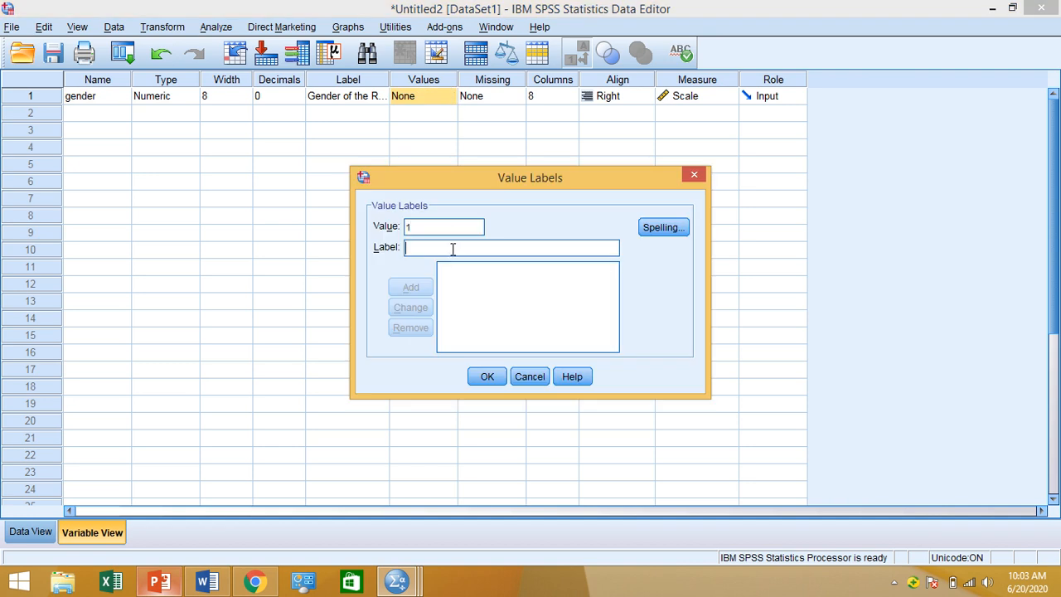
pyautogui.write('Male')
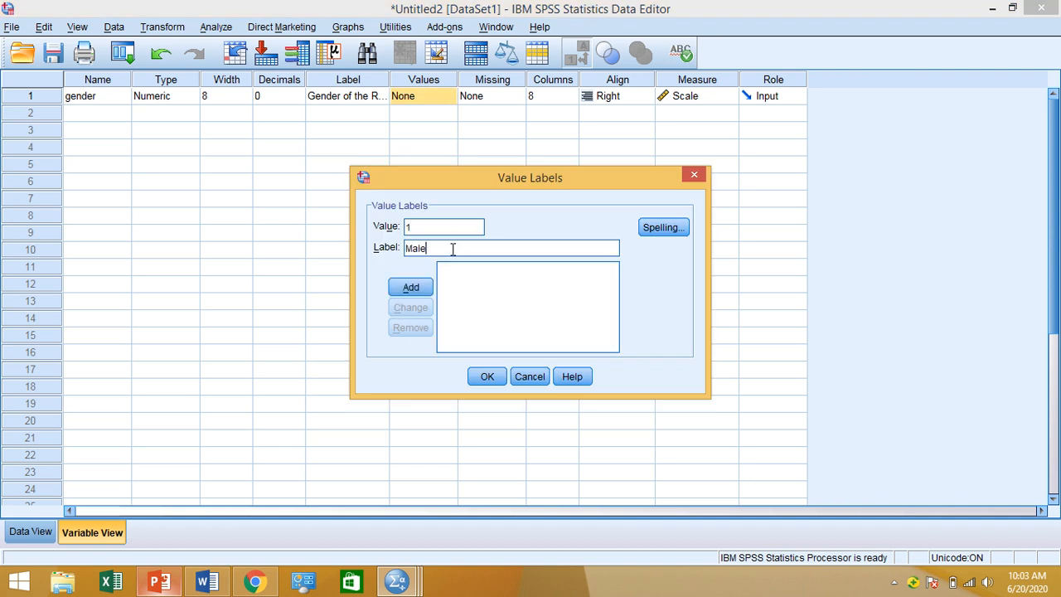
pyautogui.click(415, 287)
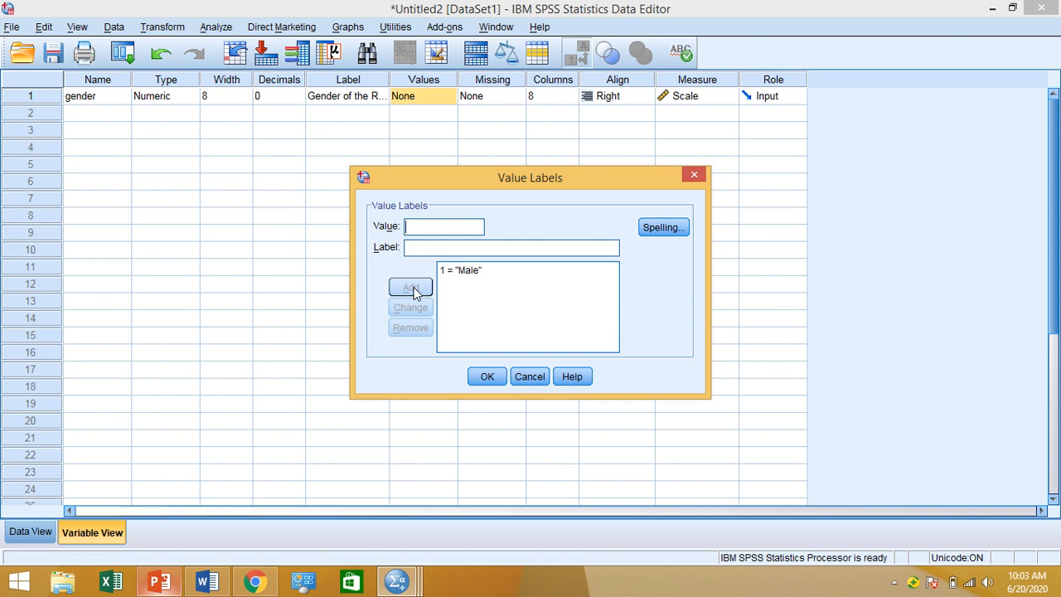
# Add value 2 with the label Female and apply the value labels to the gender variable.
pyautogui.write('2')
pyautogui.click(441, 247)
pyautogui.write('Female')
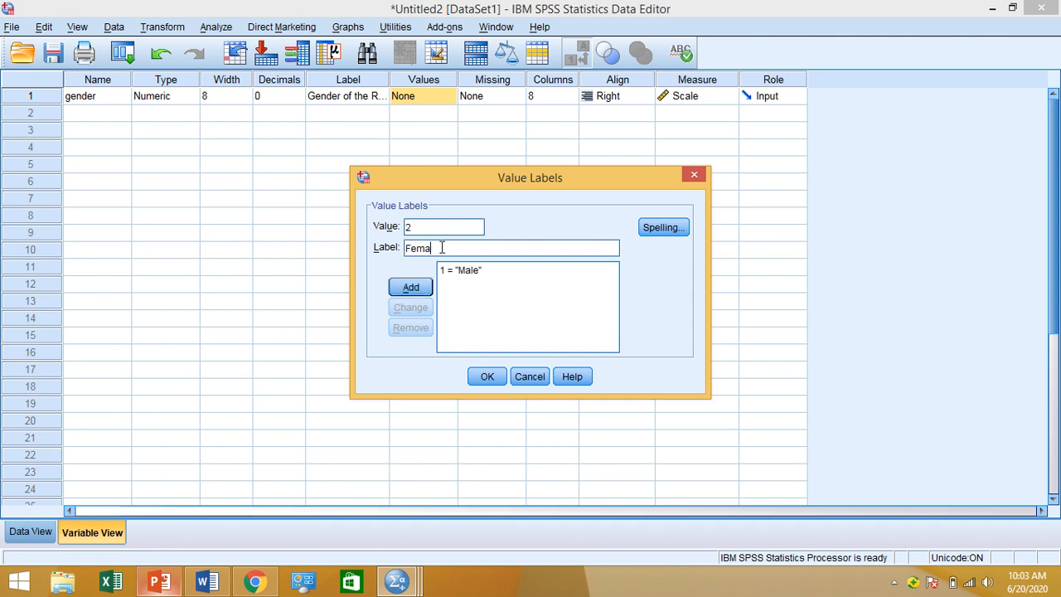
pyautogui.click(416, 293)
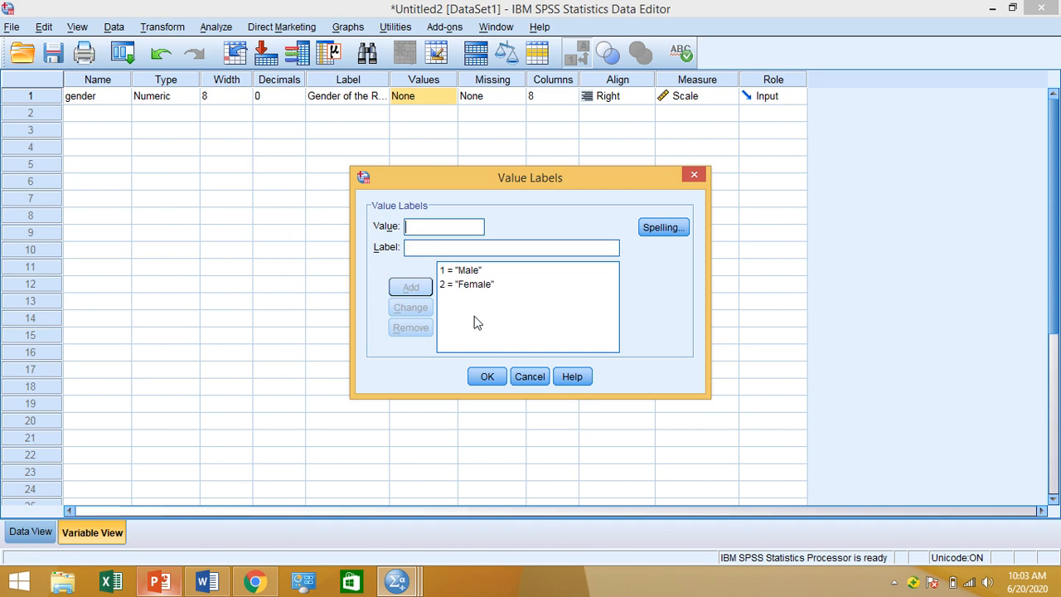
pyautogui.click(498, 379)
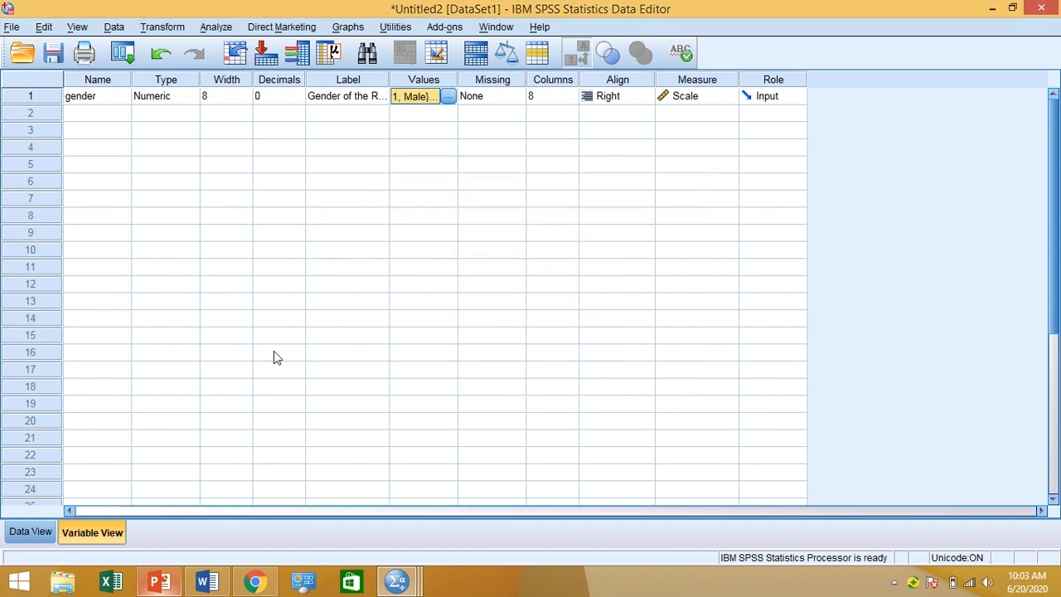
# Switch to the data sheet and display the value choices for the first case's gender cell.
pyautogui.click(34, 534)
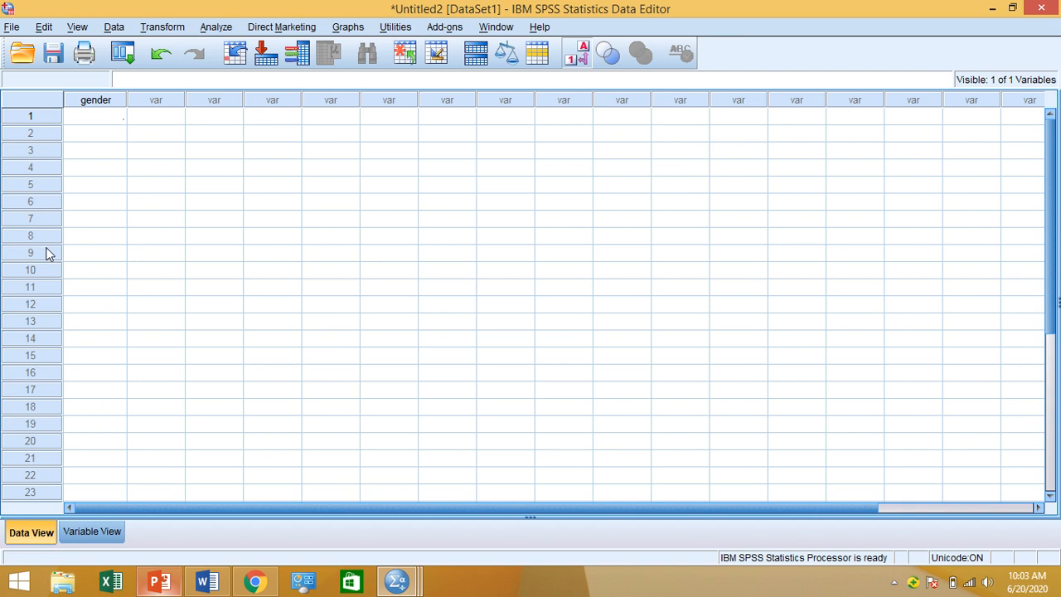
pyautogui.click(97, 121)
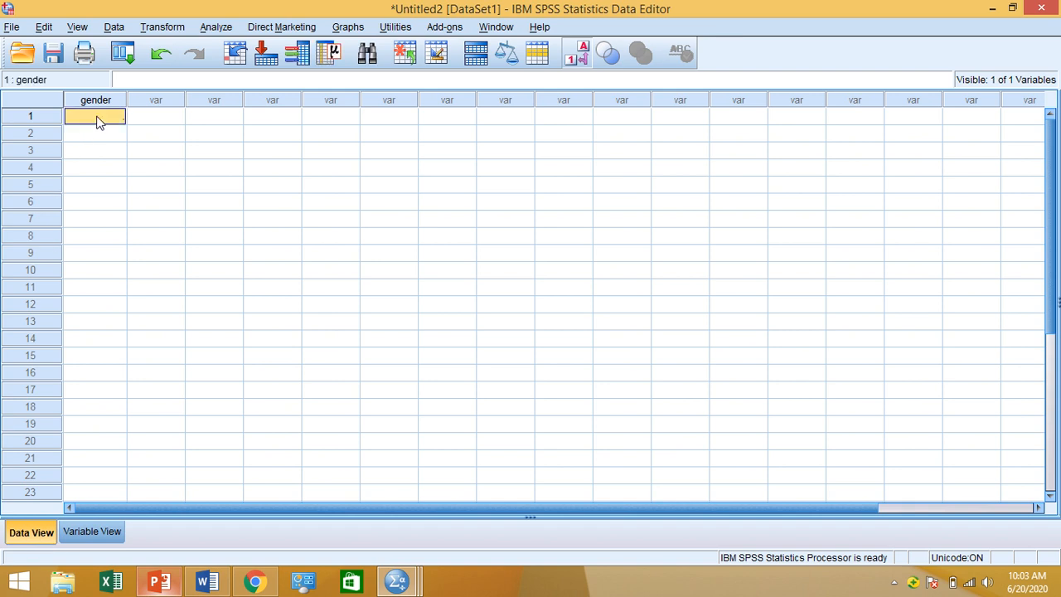
pyautogui.doubleClick(98, 117)
pyautogui.click(97, 116)
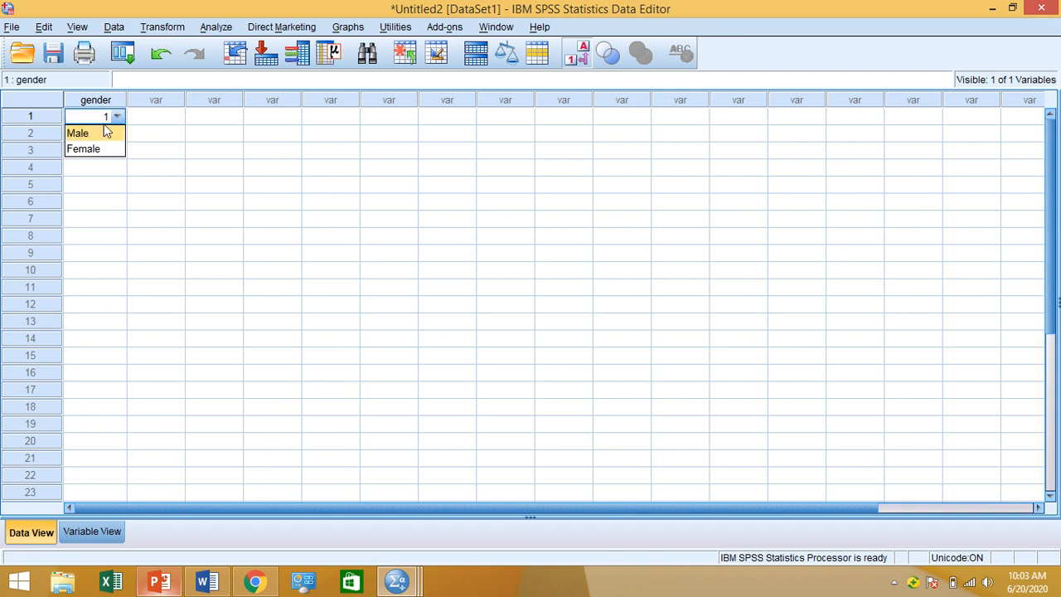
pyautogui.click(117, 117)
pyautogui.click(142, 146)
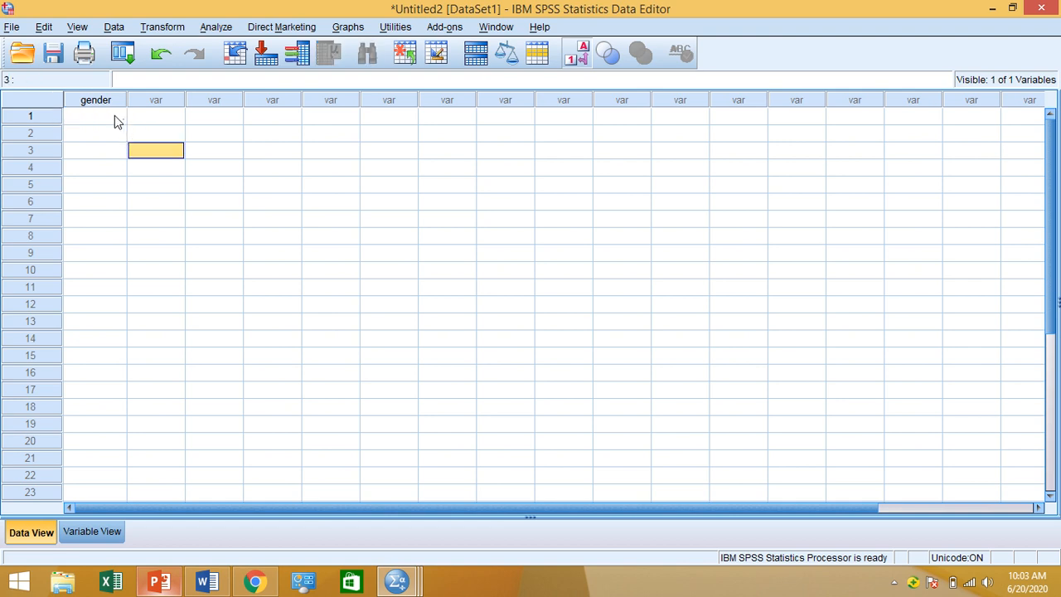
pyautogui.click(115, 116)
pyautogui.write('11')
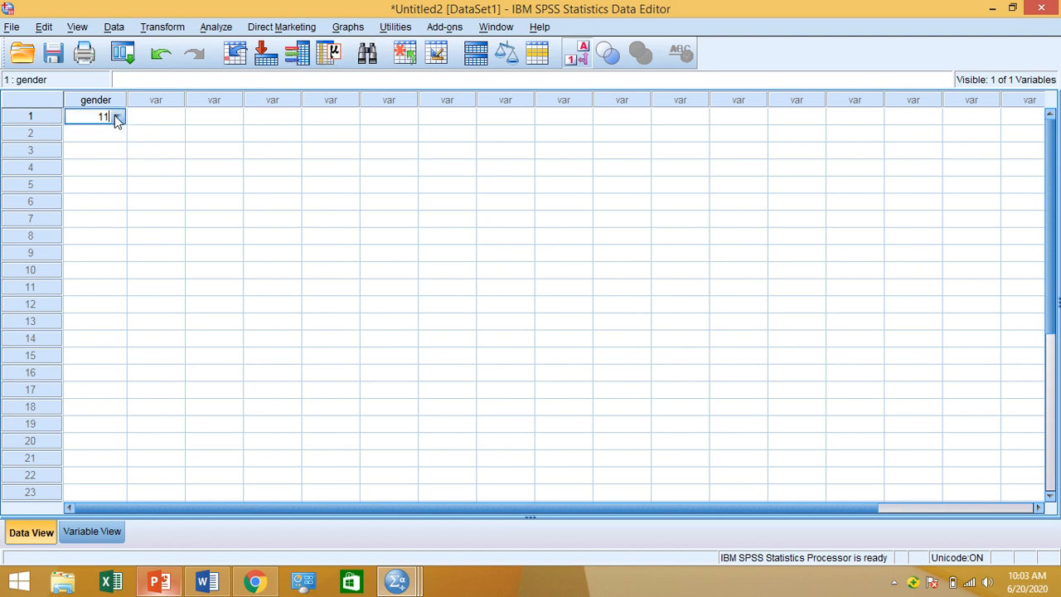
pyautogui.press('BackSpace')
pyautogui.press('BackSpace')
pyautogui.click(124, 169)
# Set the first case's gender to Male from the list of labelled values.
pyautogui.click(108, 115)
pyautogui.click(108, 120)
pyautogui.click(109, 116)
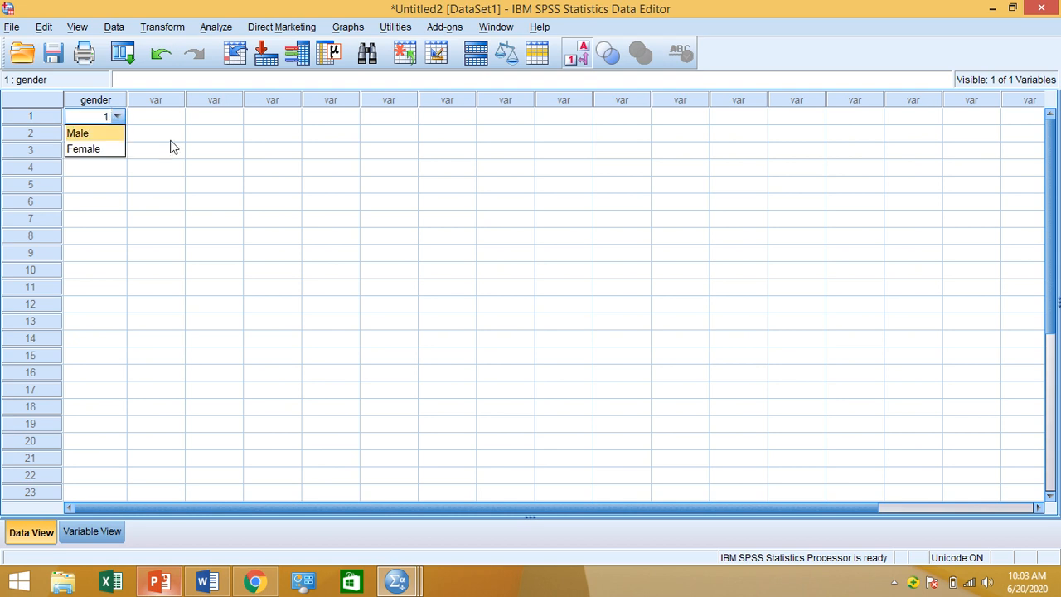
pyautogui.click(137, 130)
pyautogui.click(114, 121)
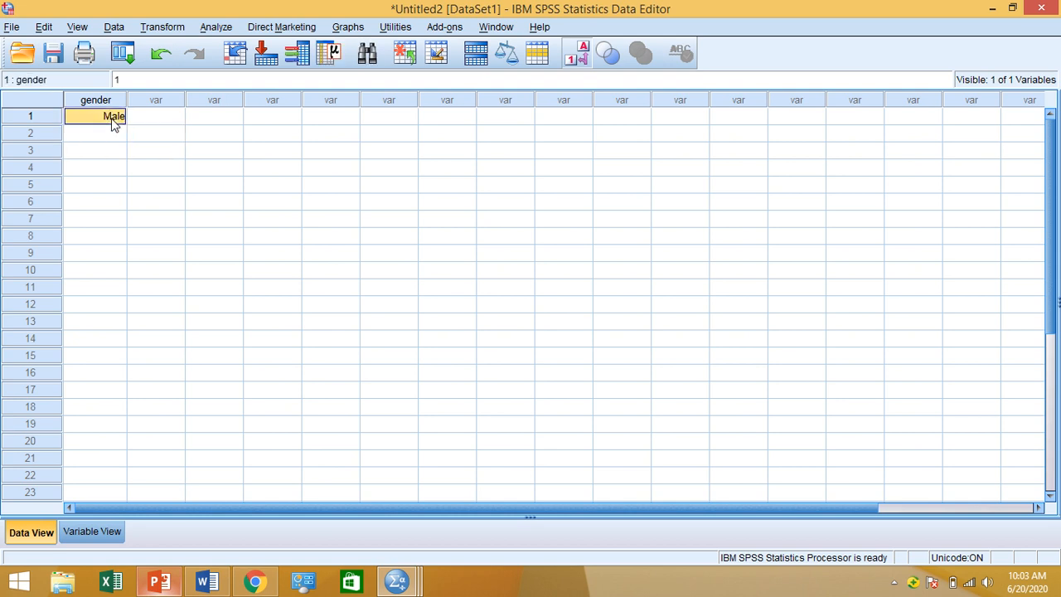
# Show numeric codes instead of value labels in the data sheet and clear the first case's gender value.
pyautogui.click(579, 58)
pyautogui.click(158, 172)
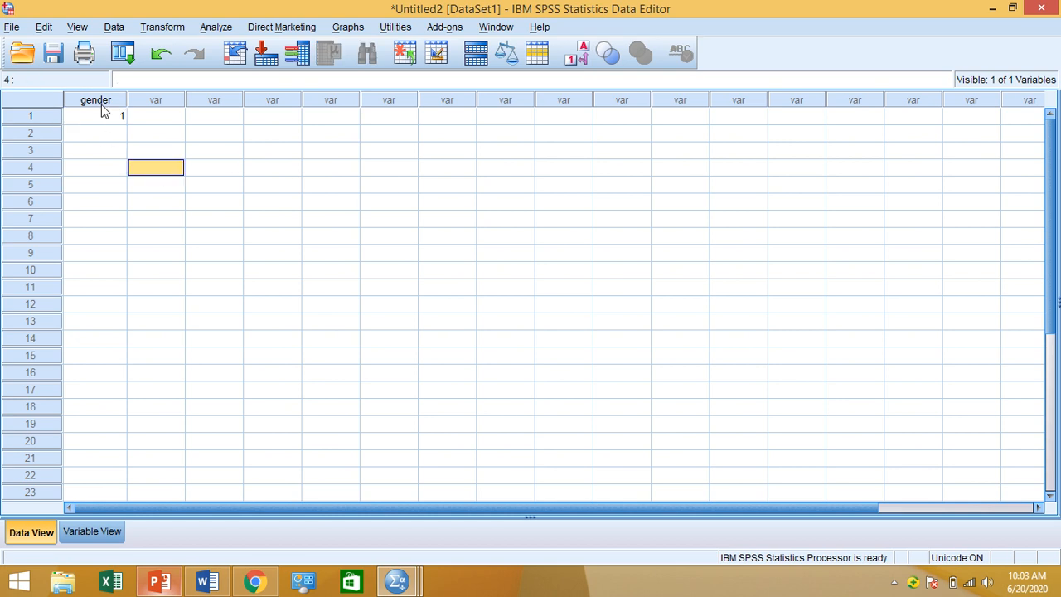
pyautogui.click(99, 120)
pyautogui.press('Delete')
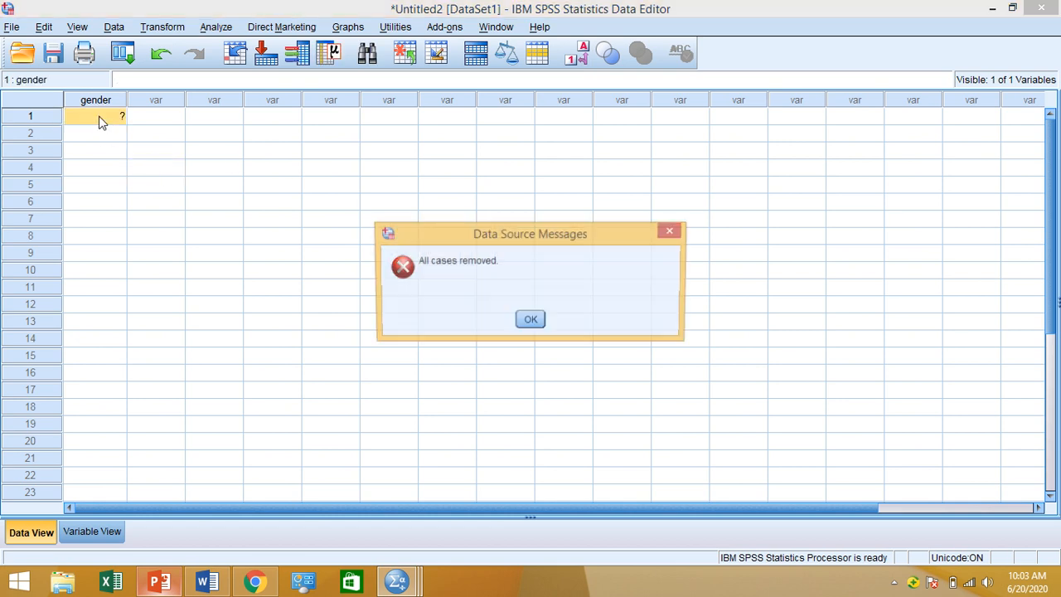
pyautogui.click(671, 236)
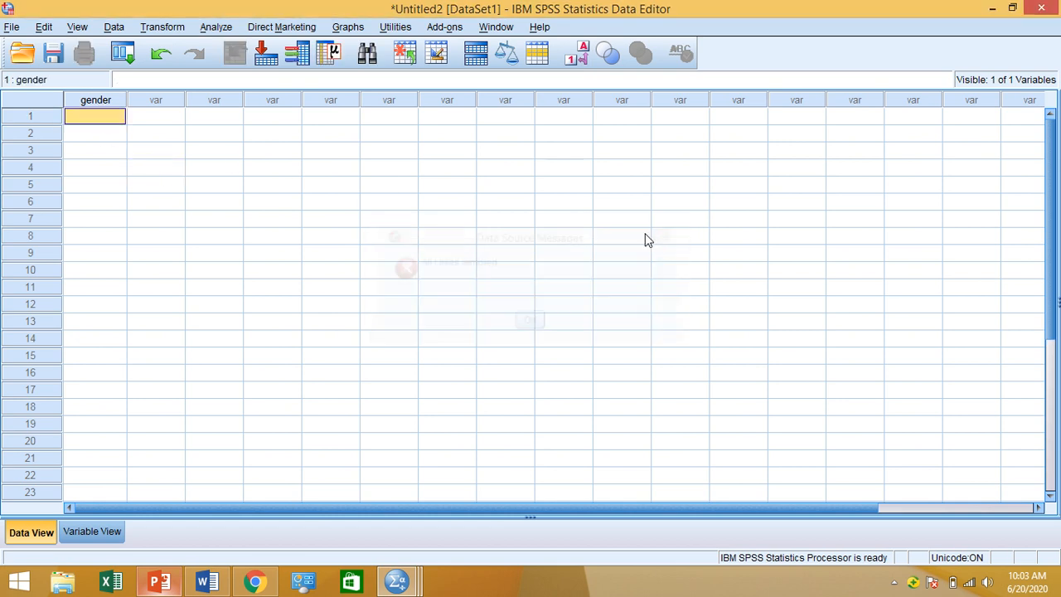
# Enter the gender codes 1, 2 and 1 for the first three cases.
pyautogui.click(121, 150)
pyautogui.click(109, 120)
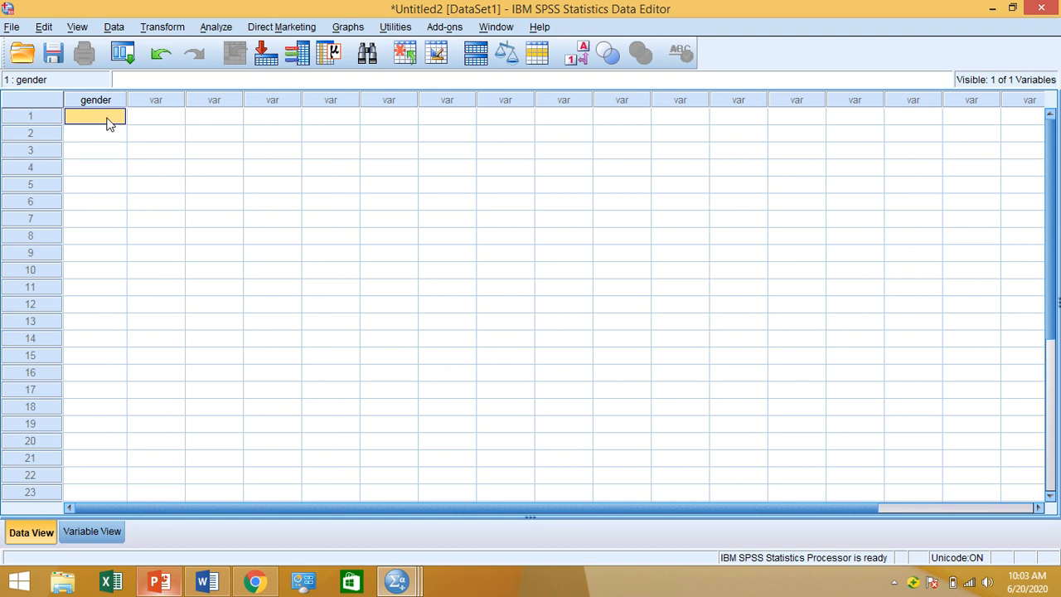
pyautogui.write('1')
pyautogui.press('Return')
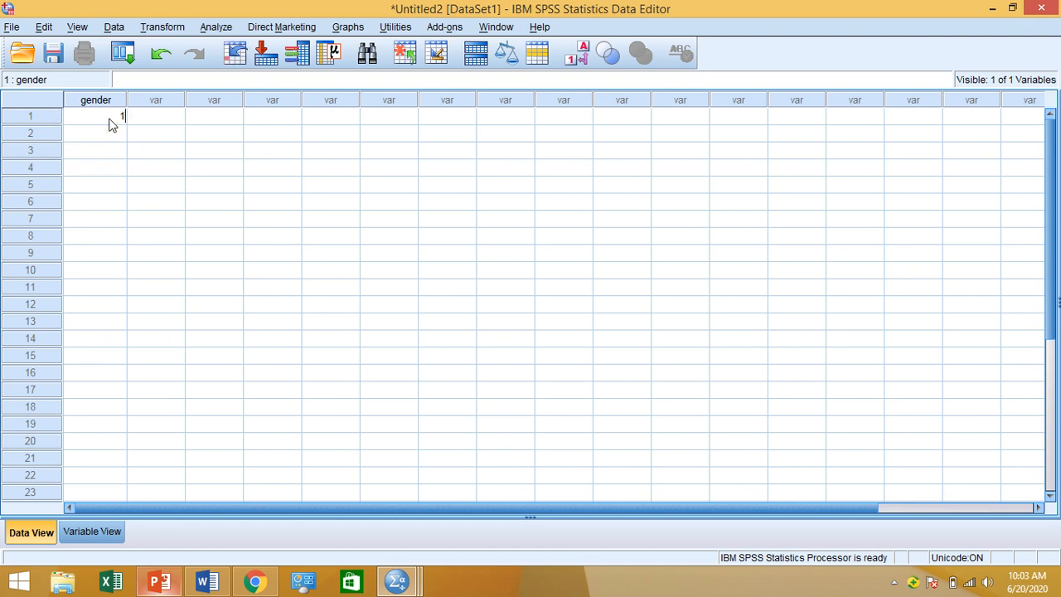
pyautogui.write('2')
pyautogui.press('Return')
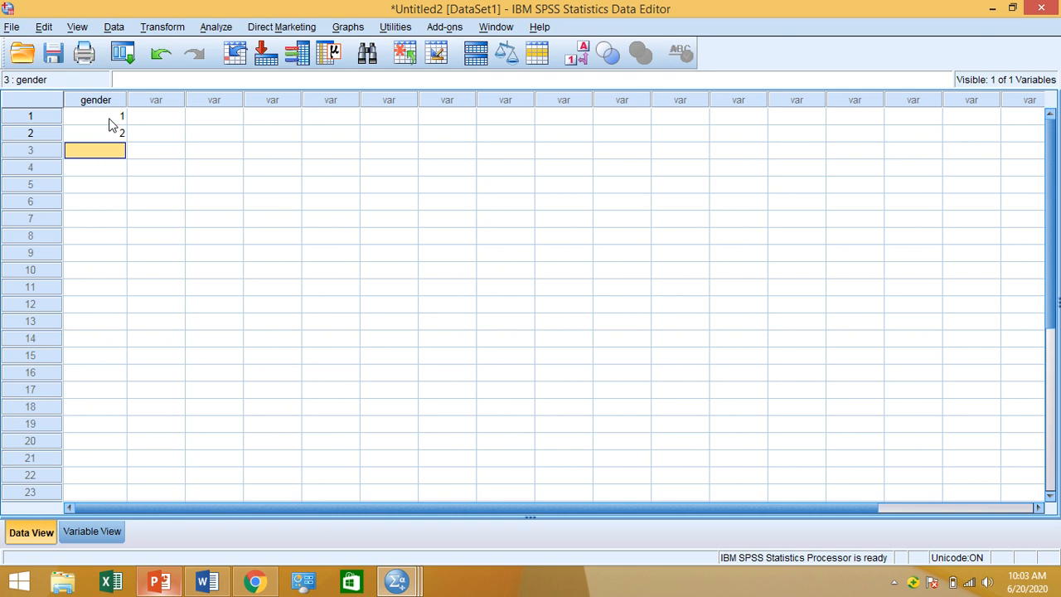
pyautogui.write('1')
pyautogui.press('Return')
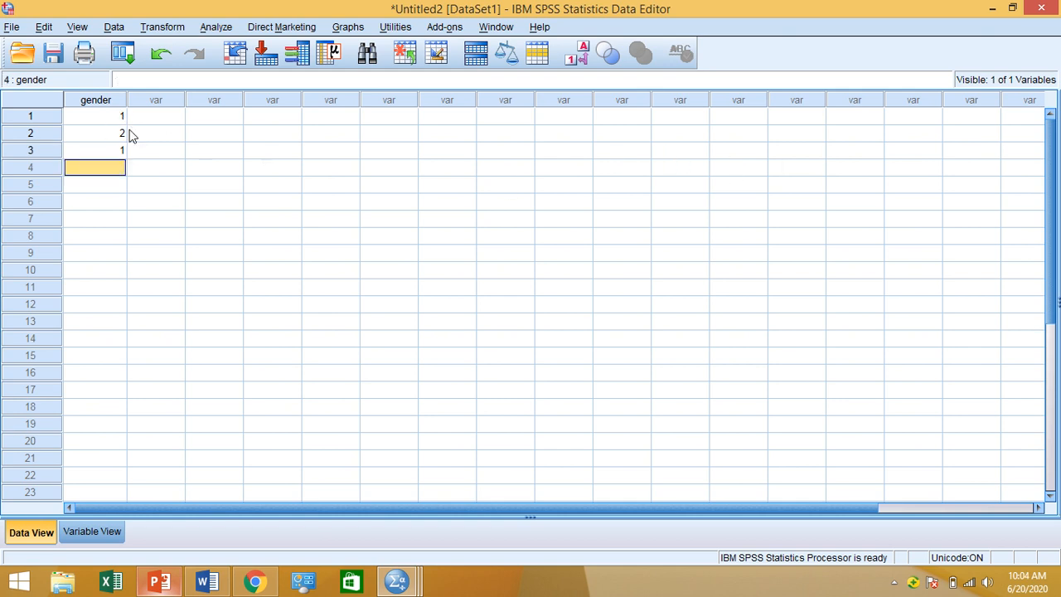
# Return to the variable definitions and review the value labels assigned to the gender variable.
pyautogui.click(86, 531)
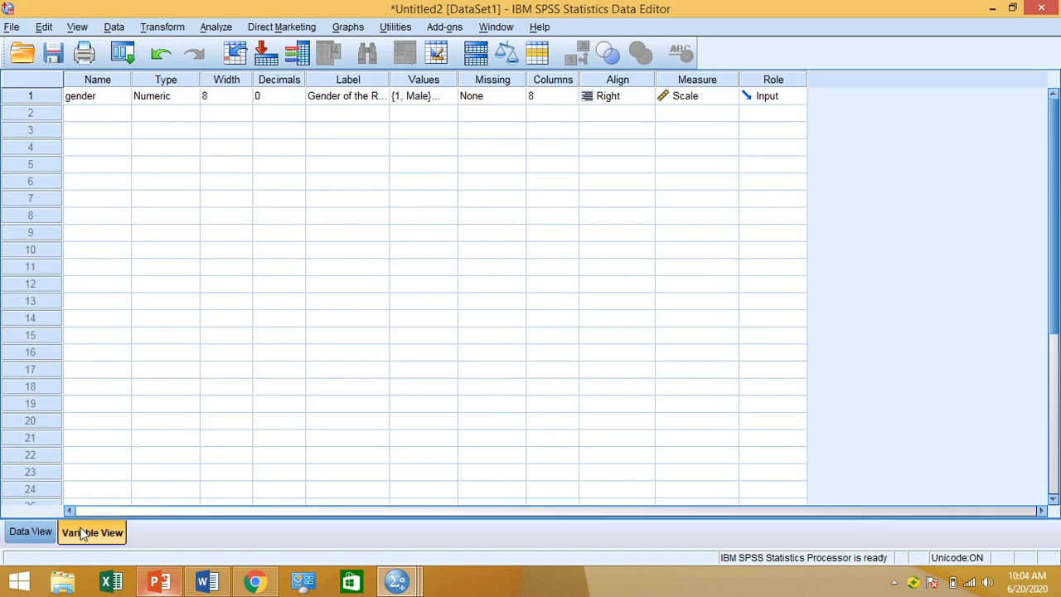
pyautogui.click(451, 96)
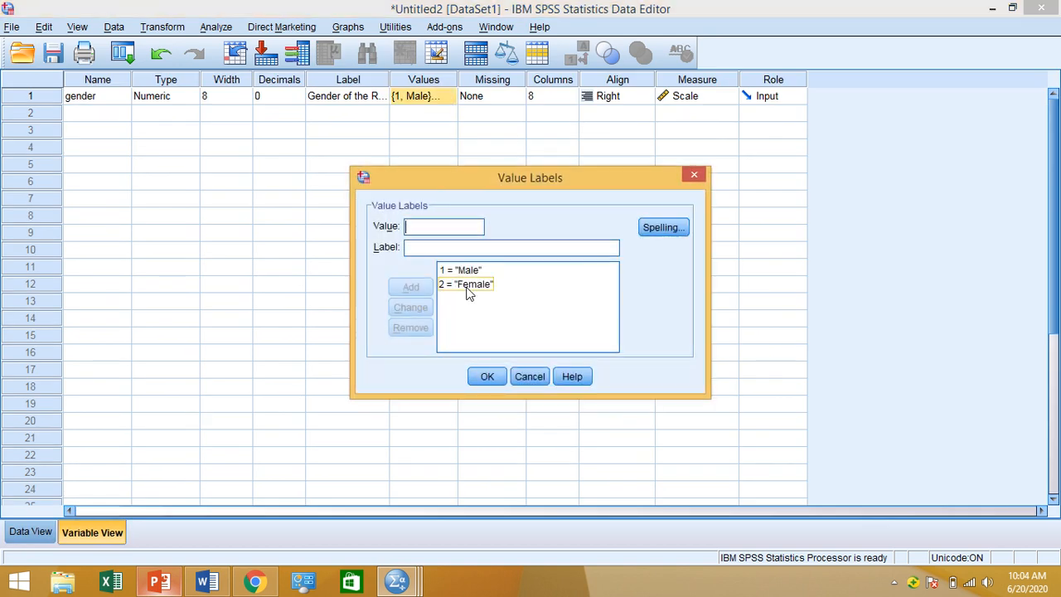
pyautogui.click(694, 175)
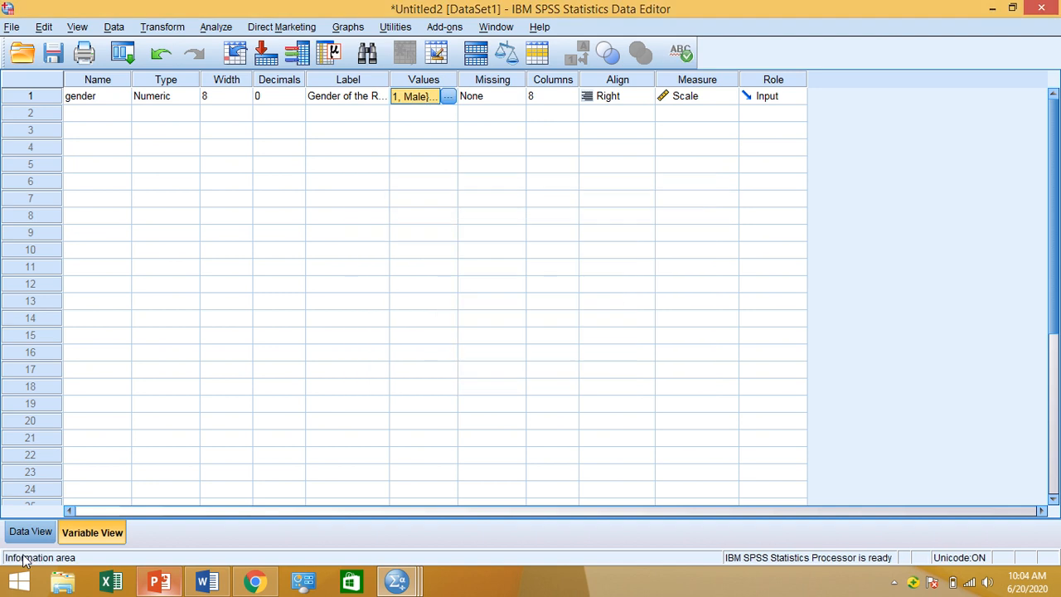
# Check the gender entries as value labels in the data sheet and switch back to their numeric codes.
pyautogui.click(10, 532)
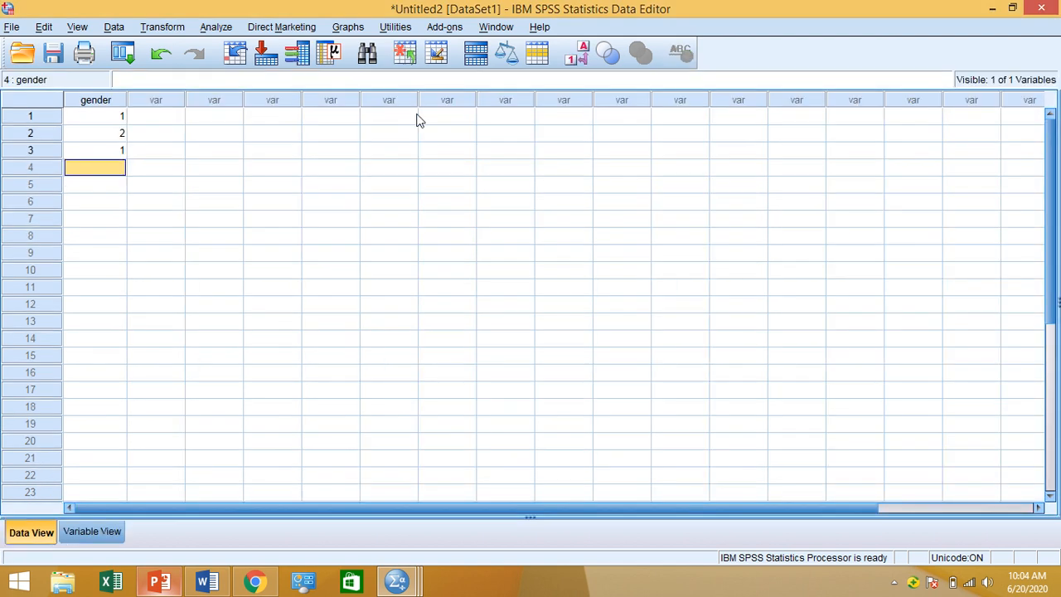
pyautogui.click(583, 53)
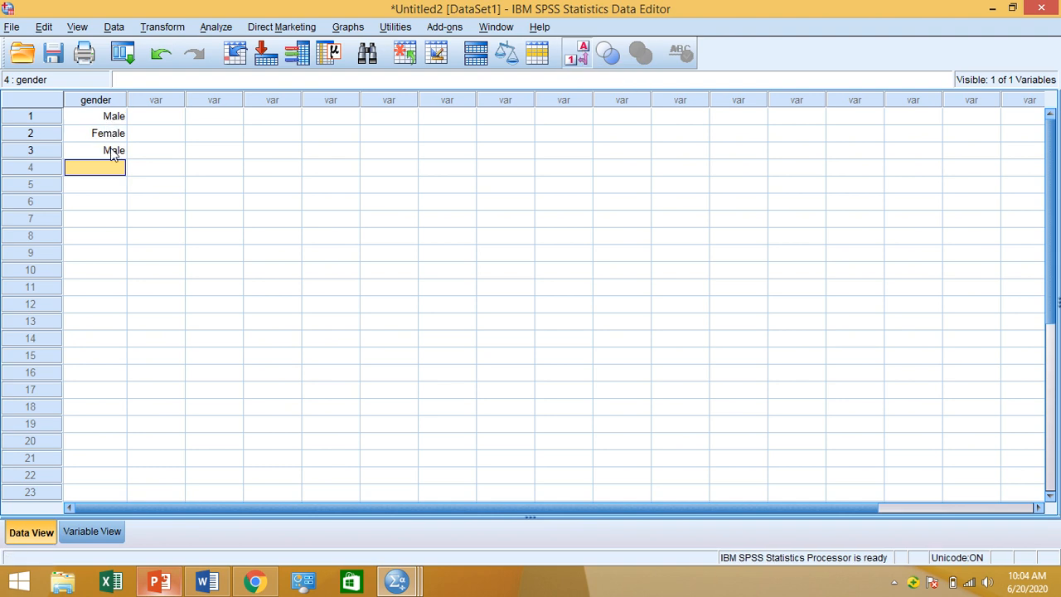
pyautogui.click(578, 53)
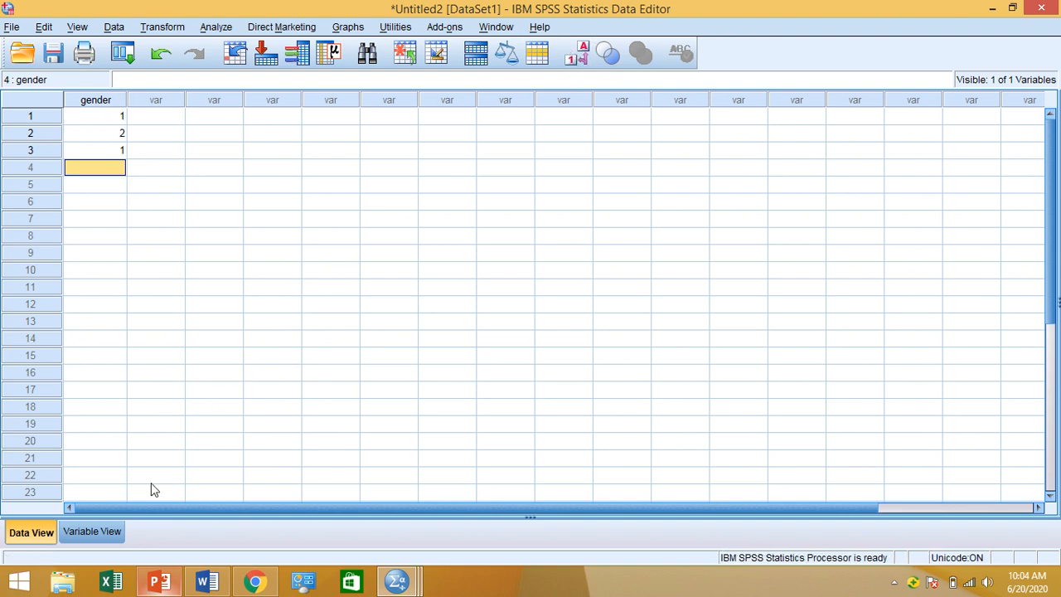
# Add a second variable named age in the variable definitions.
pyautogui.click(68, 532)
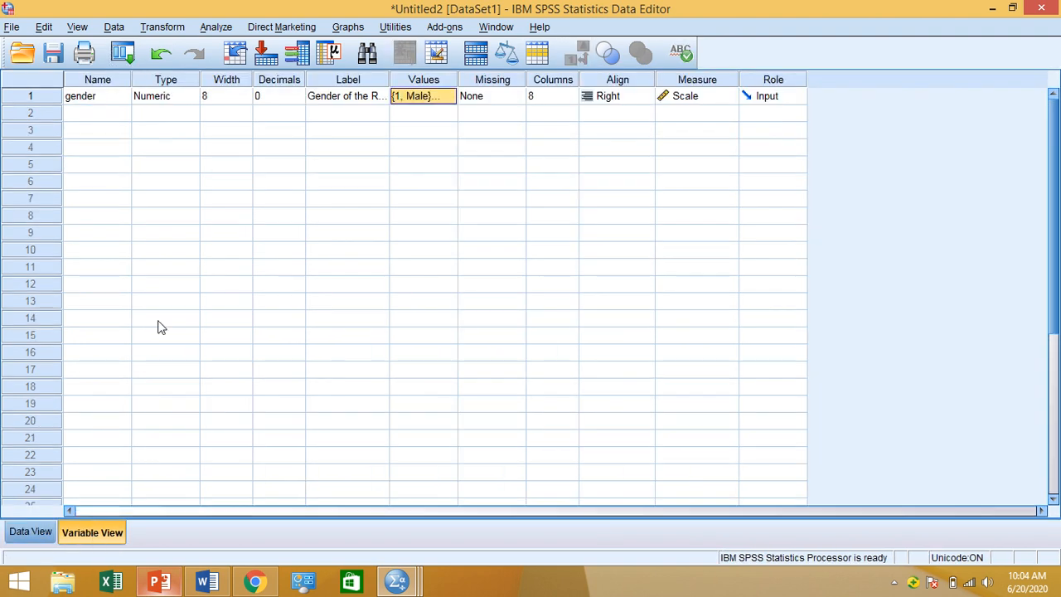
pyautogui.click(109, 114)
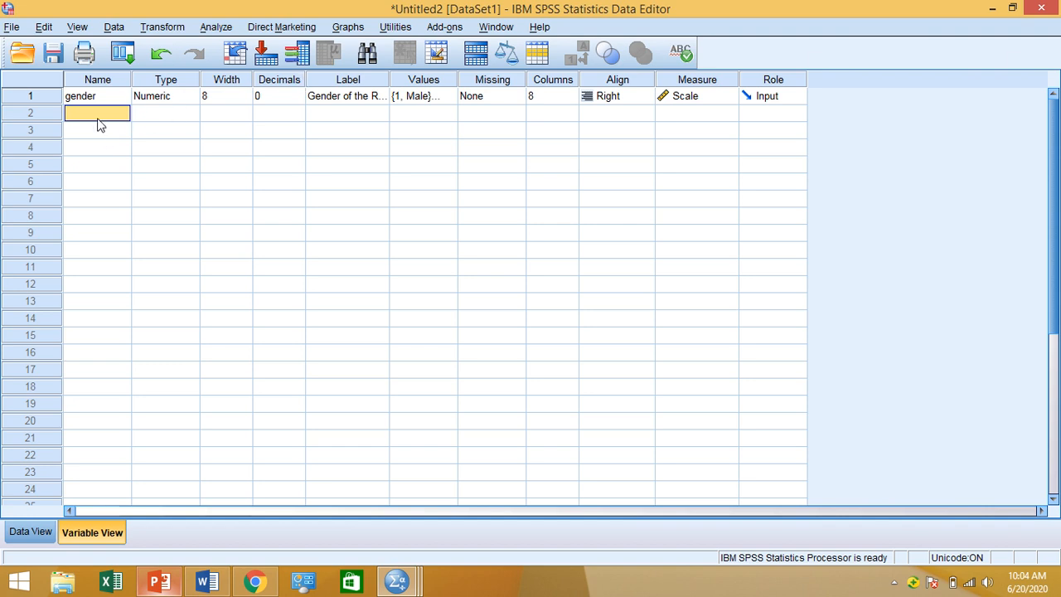
pyautogui.moveTo(650, 4)
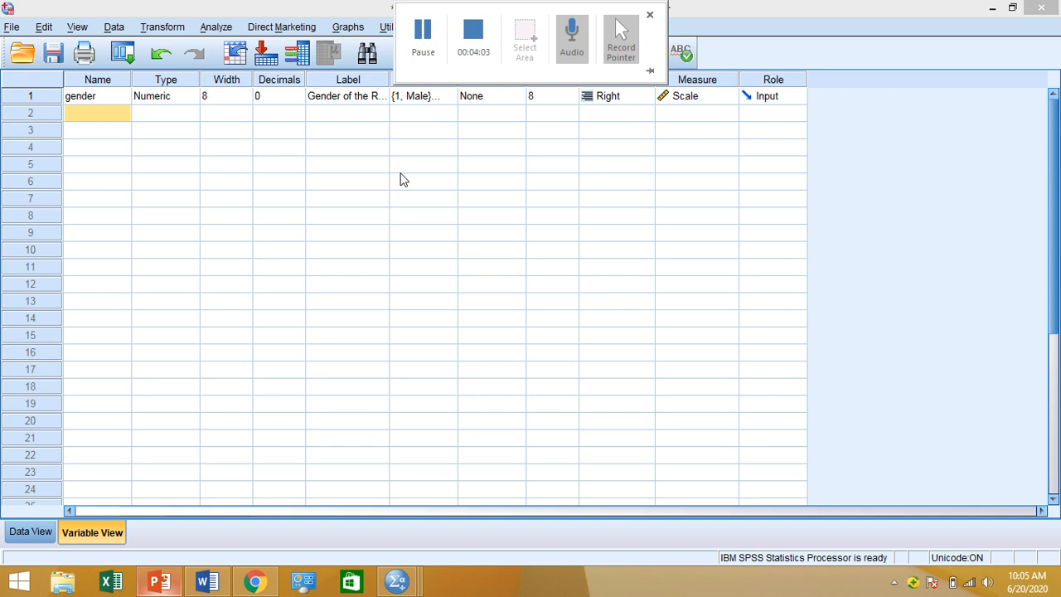
pyautogui.click(103, 119)
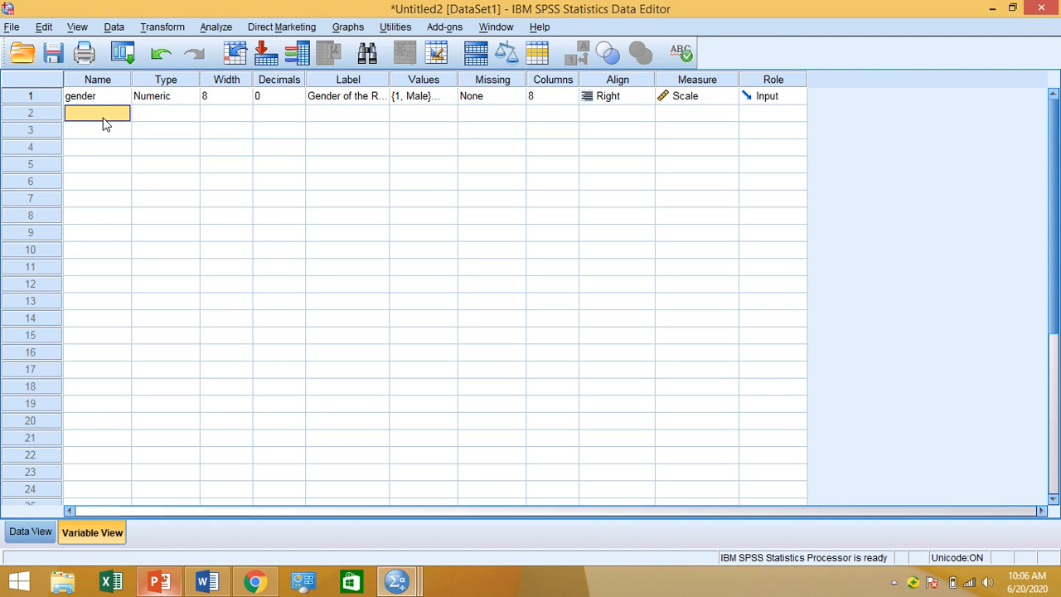
pyautogui.write('age')
pyautogui.press('Return')
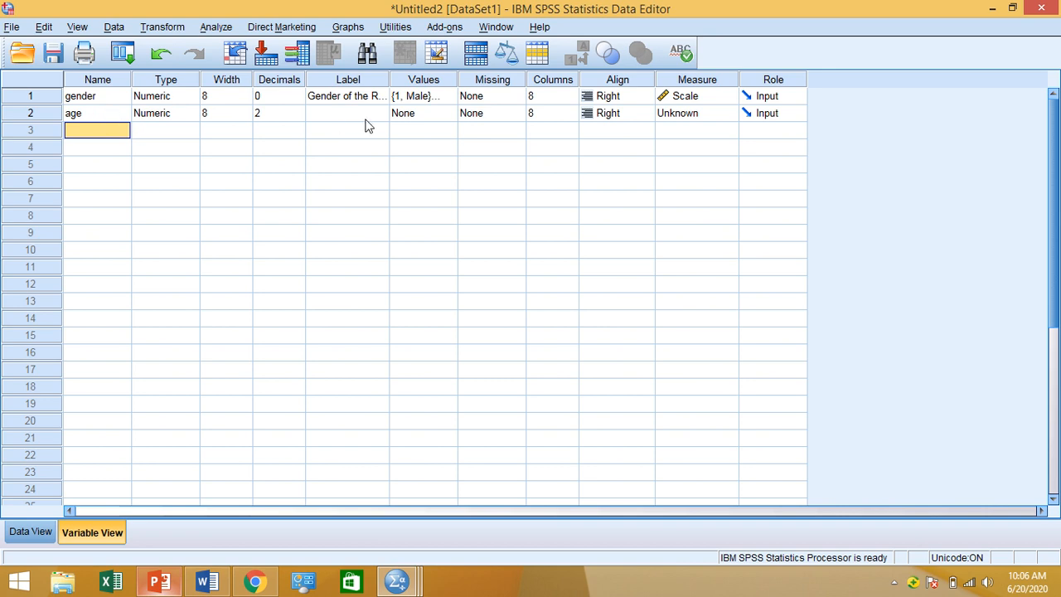
# Look at the value label settings of the age variable and leave them without defining any.
pyautogui.click(411, 118)
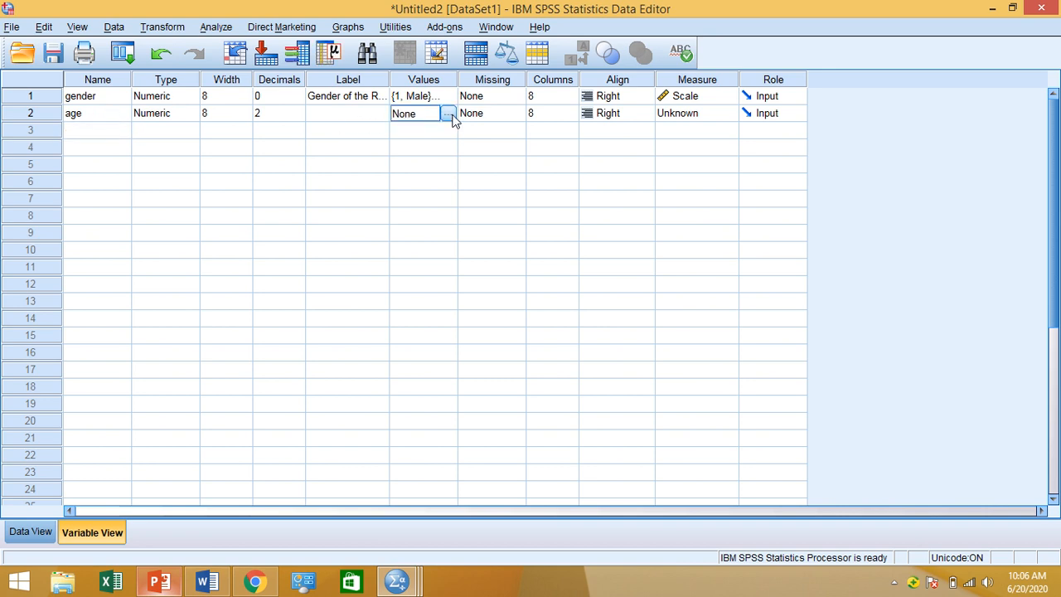
pyautogui.click(447, 113)
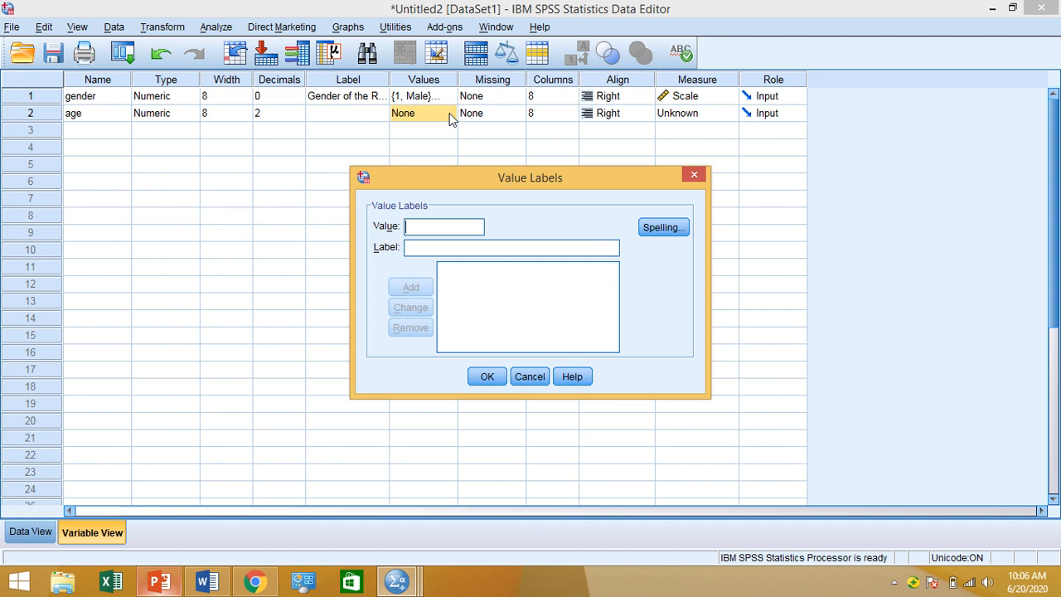
pyautogui.click(695, 177)
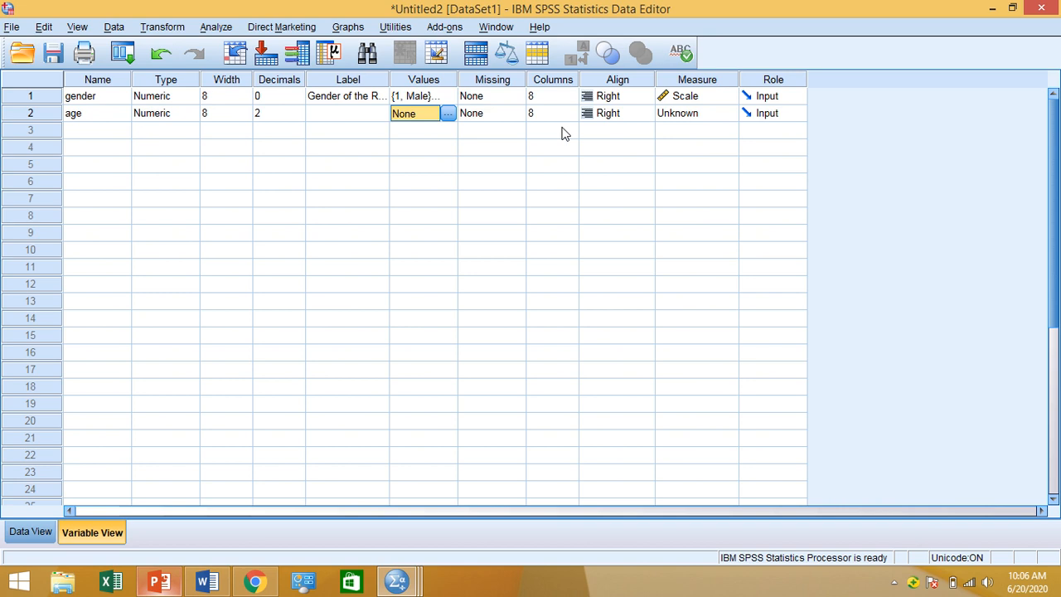
# Review the measurement level options for gender, keep Scale, and set age's measurement level to Scale.
pyautogui.click(704, 96)
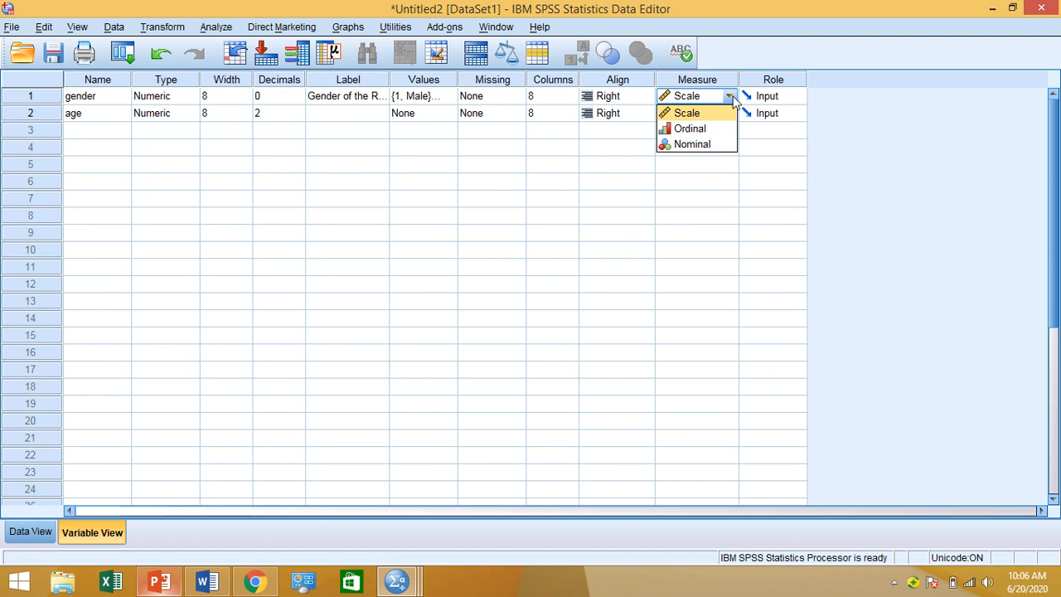
pyautogui.click(730, 97)
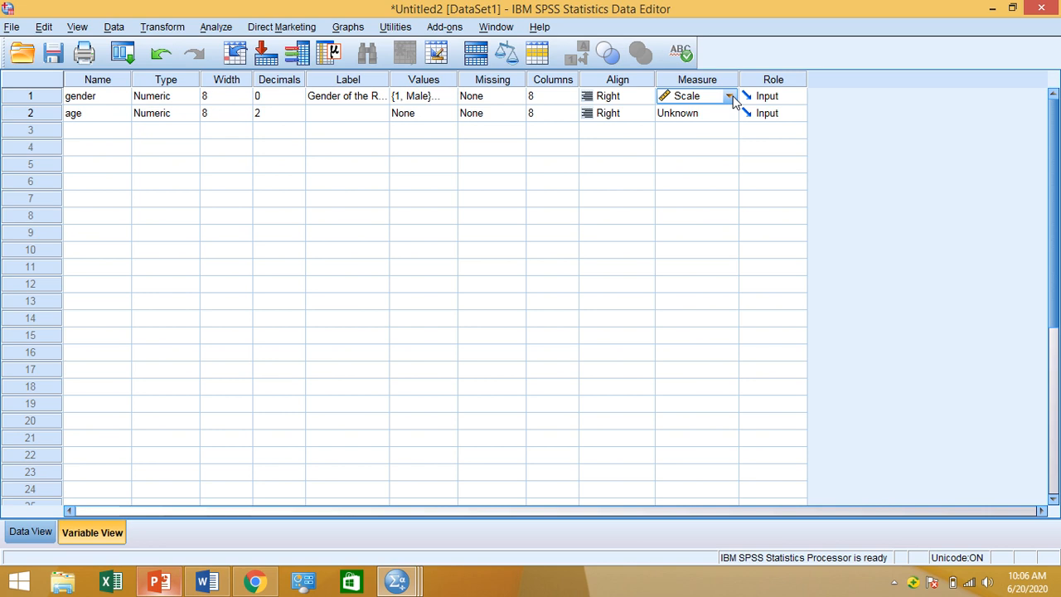
pyautogui.click(730, 97)
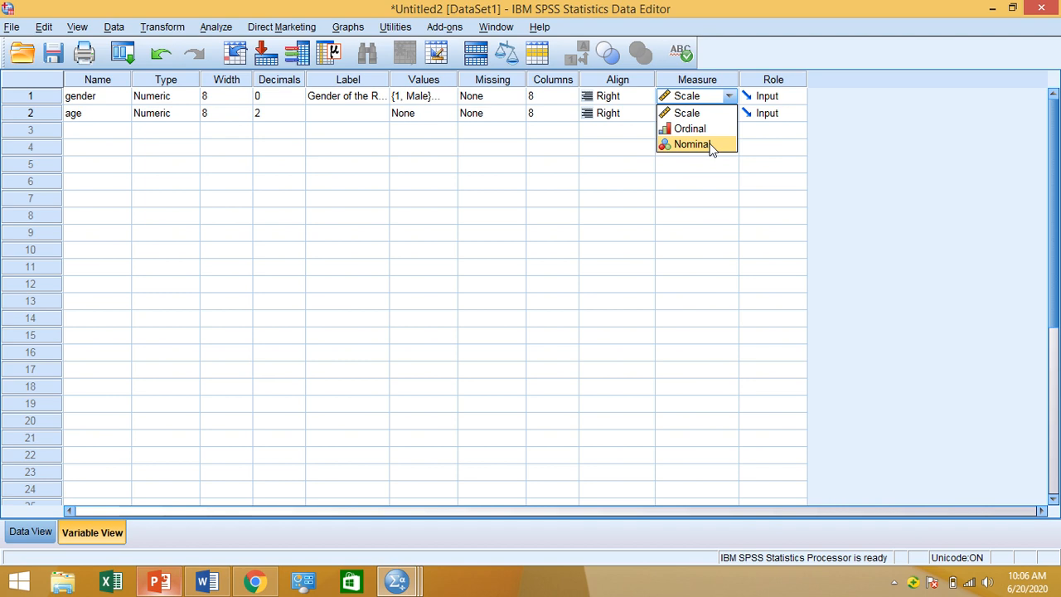
pyautogui.click(112, 98)
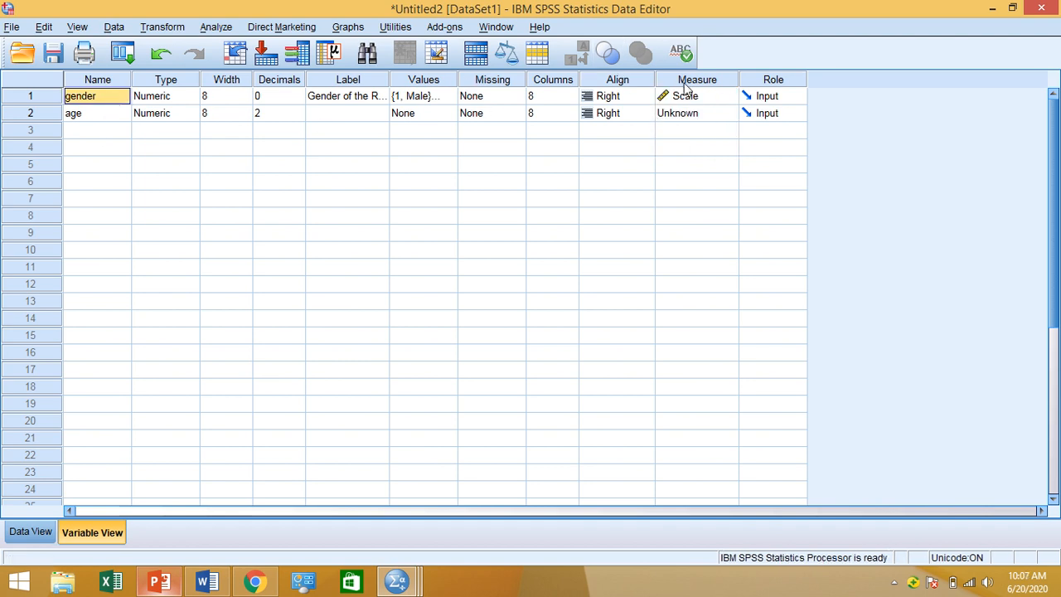
pyautogui.click(718, 95)
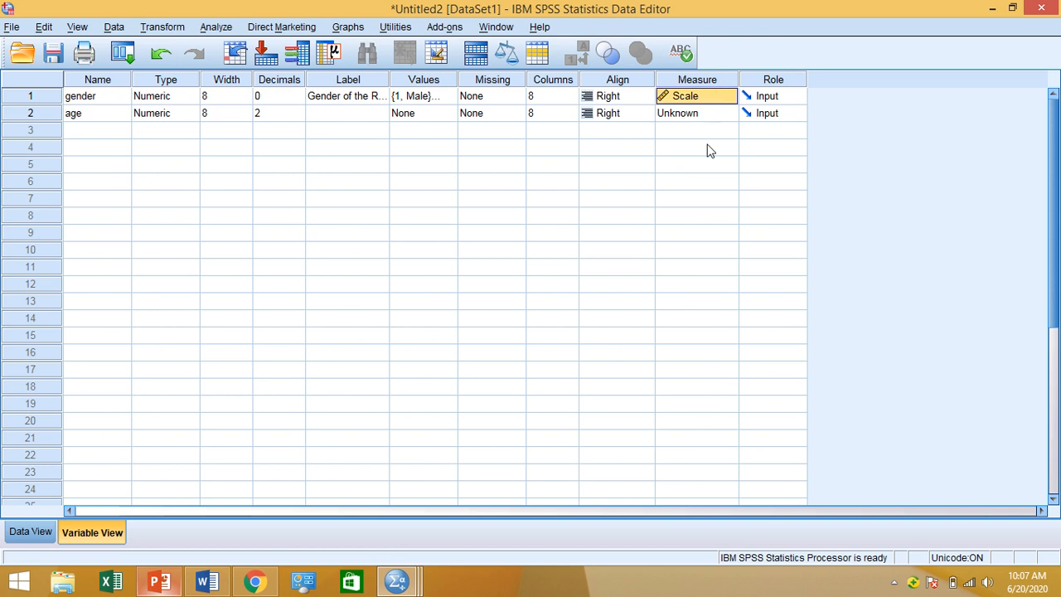
pyautogui.click(726, 96)
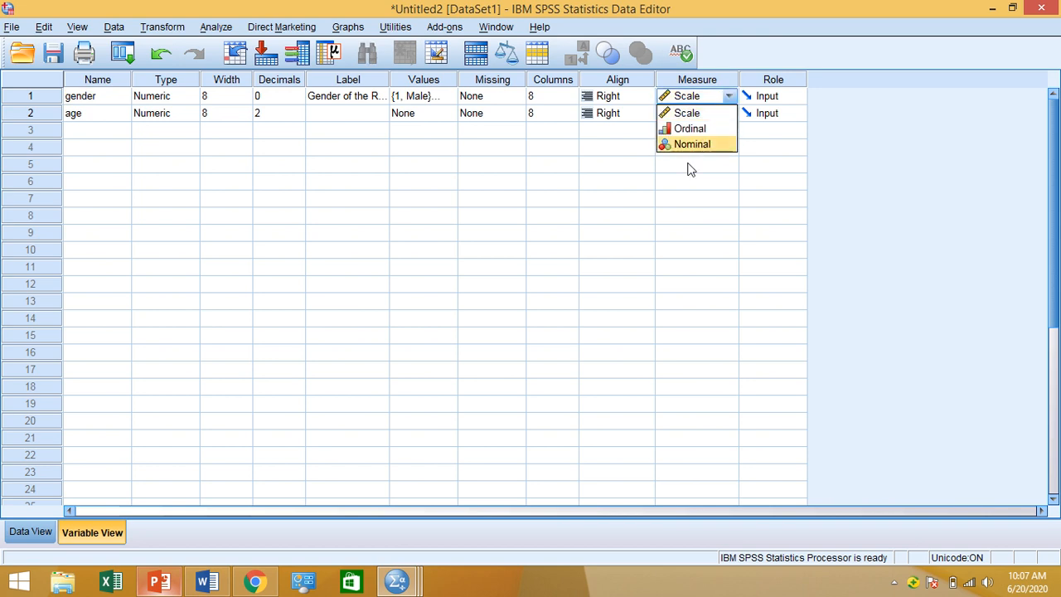
pyautogui.click(698, 113)
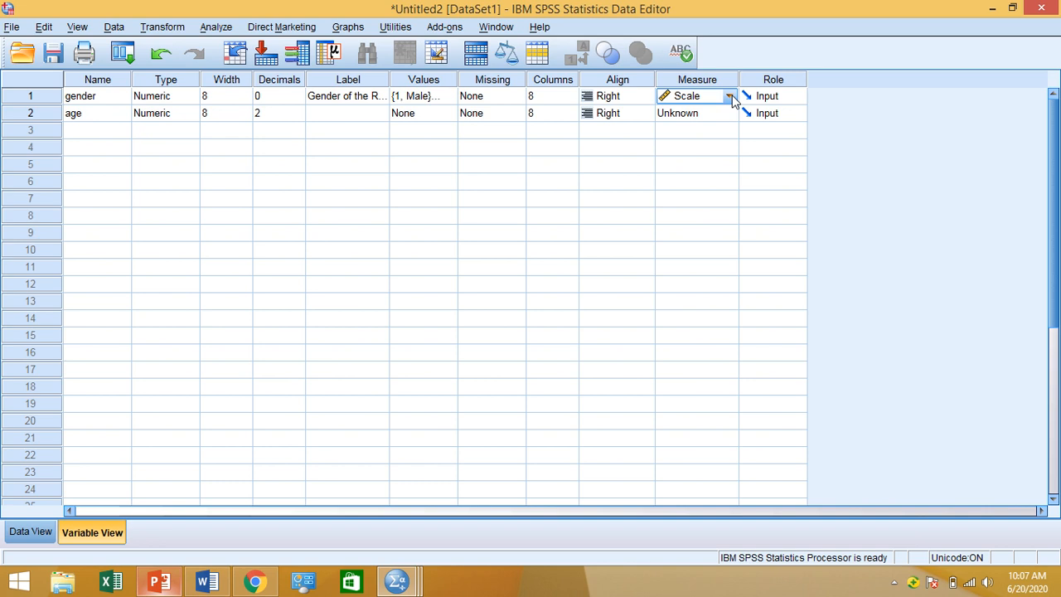
pyautogui.click(723, 116)
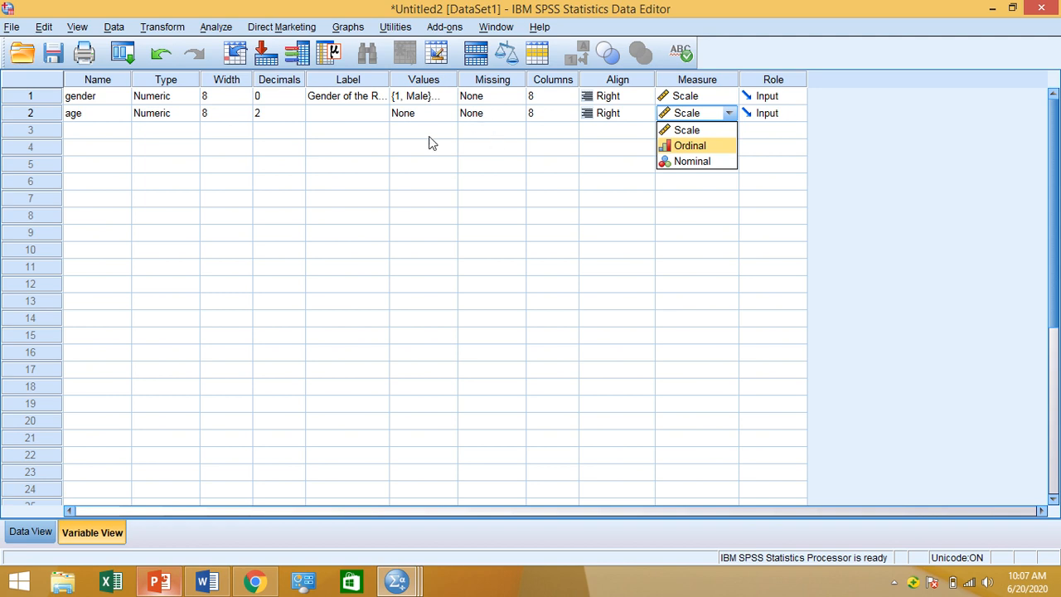
pyautogui.click(105, 130)
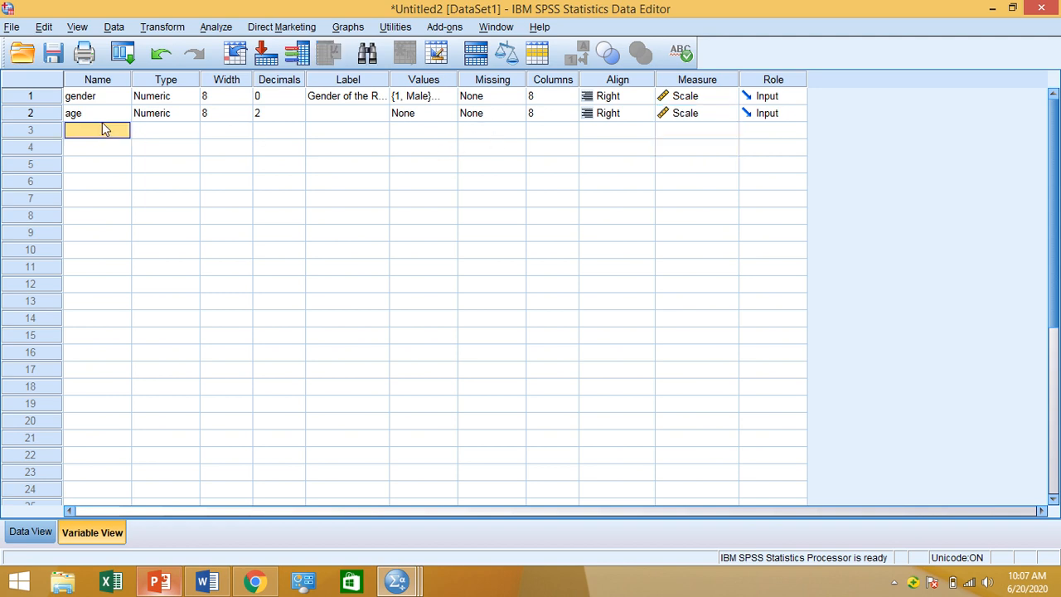
# Reopen the value label settings for age and close them without adding labels.
pyautogui.click(433, 112)
pyautogui.click(448, 112)
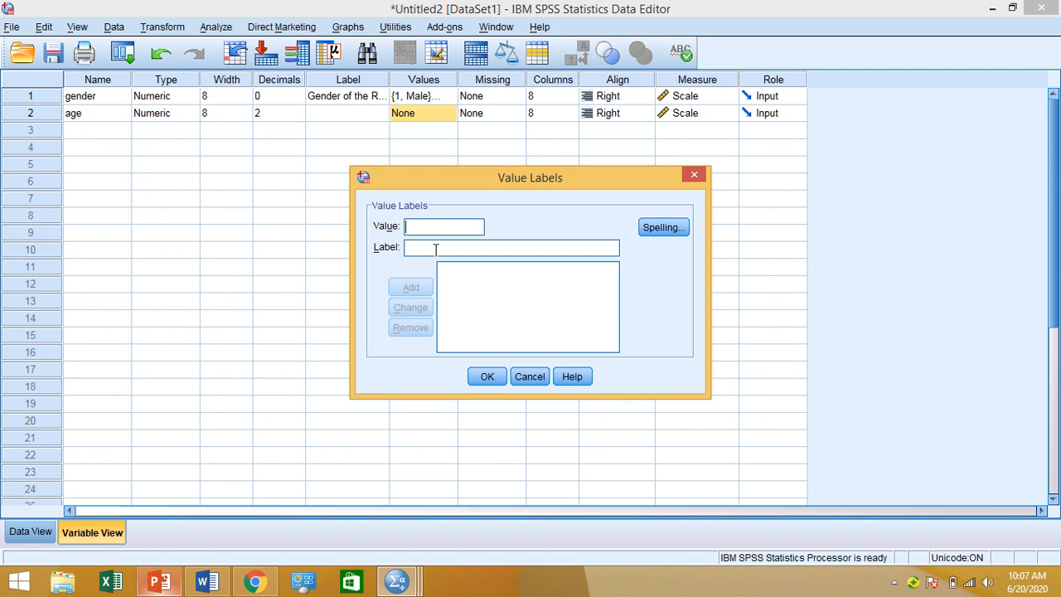
pyautogui.click(693, 174)
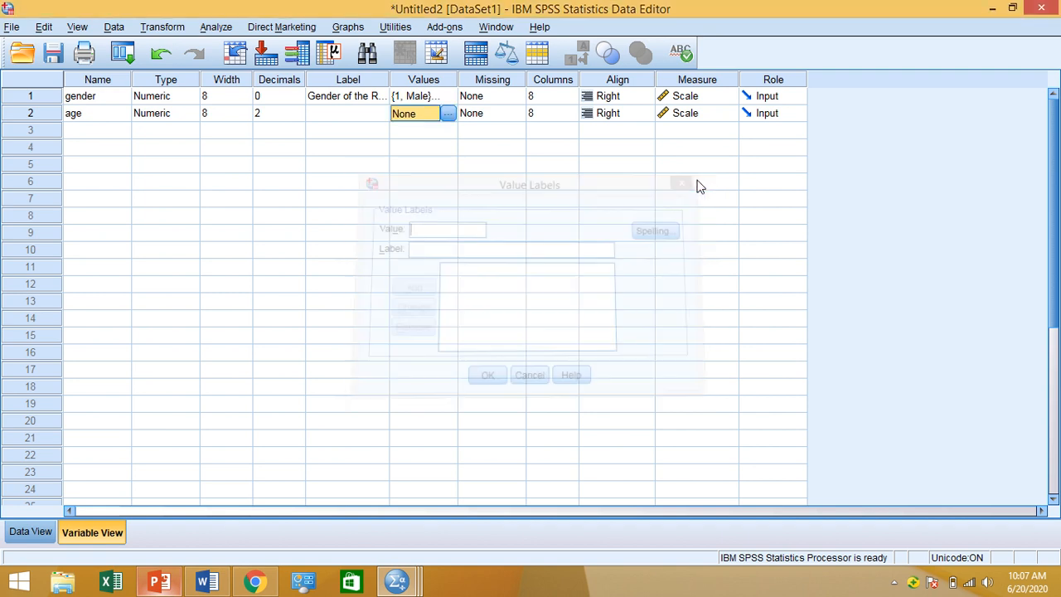
pyautogui.click(114, 139)
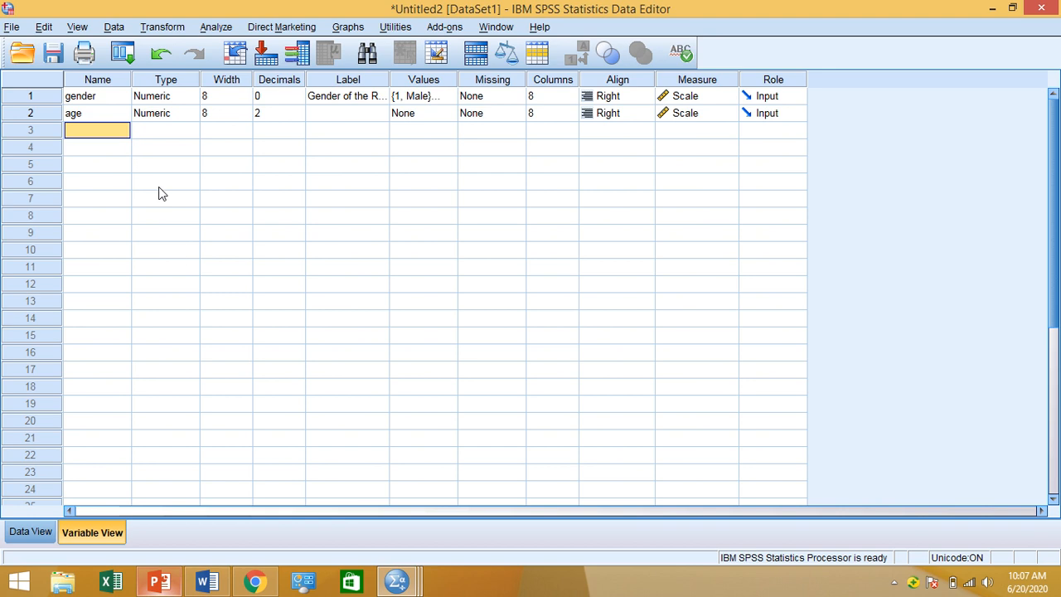
pyautogui.click(115, 198)
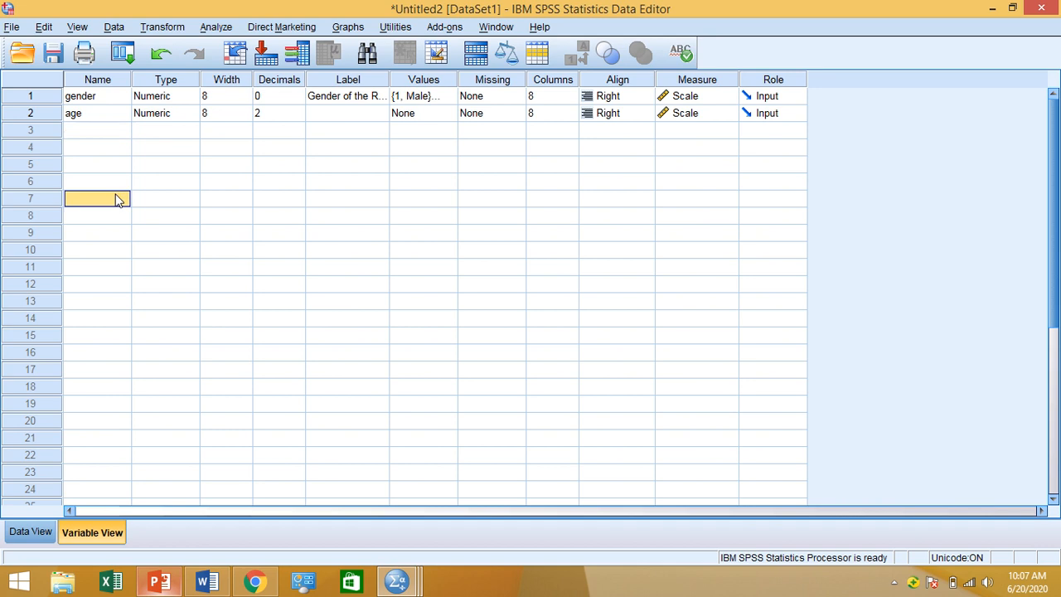
# Switch to Chrome to examine the Procrastination Quotient questionnaire's items and scoring, and return to the SPSS variable definitions.
pyautogui.click(108, 135)
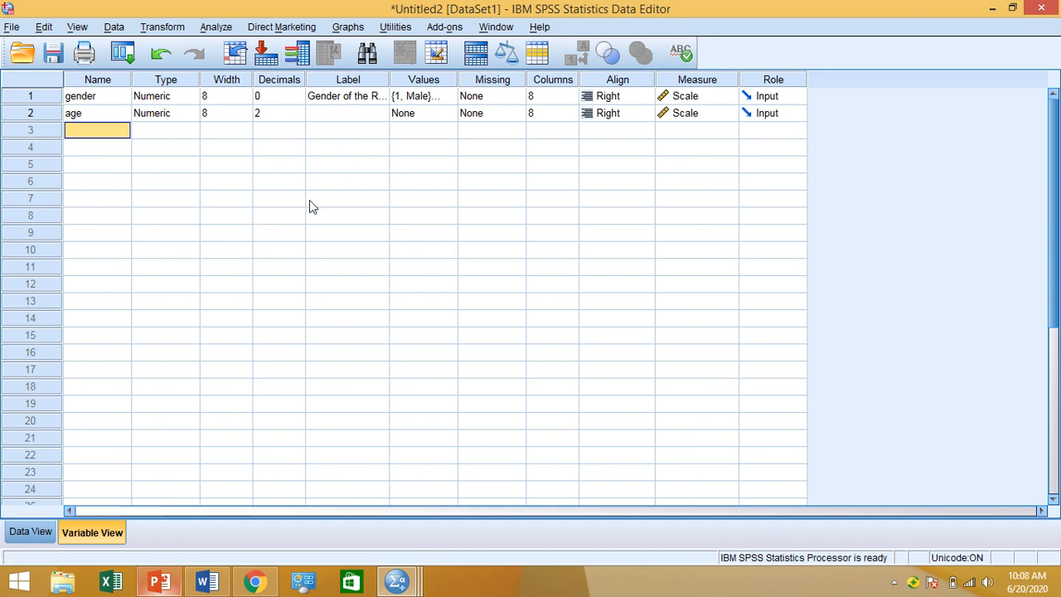
pyautogui.click(259, 582)
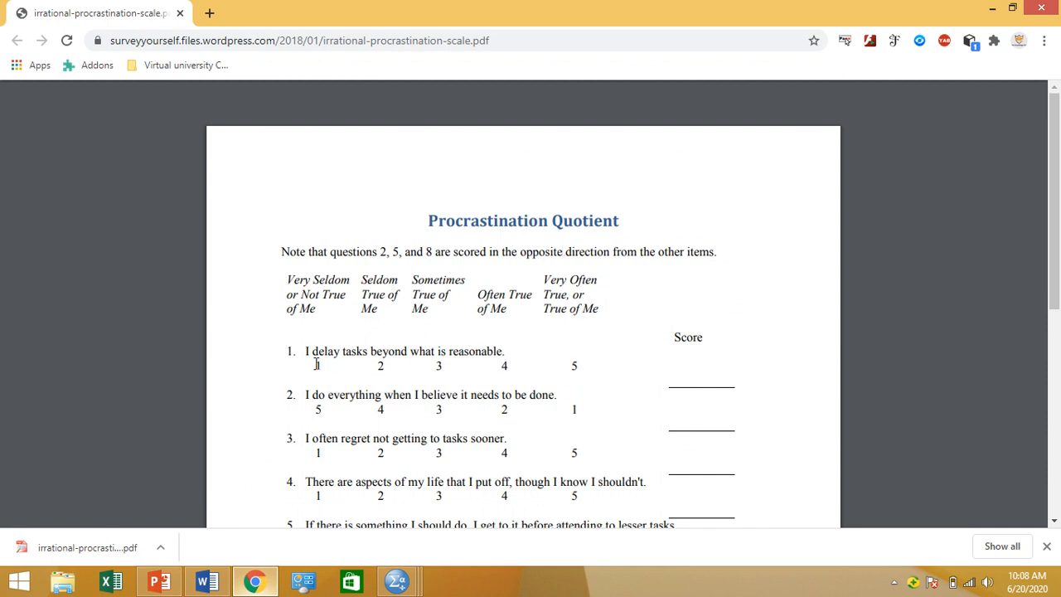
pyautogui.scroll(-5, 428, 390)
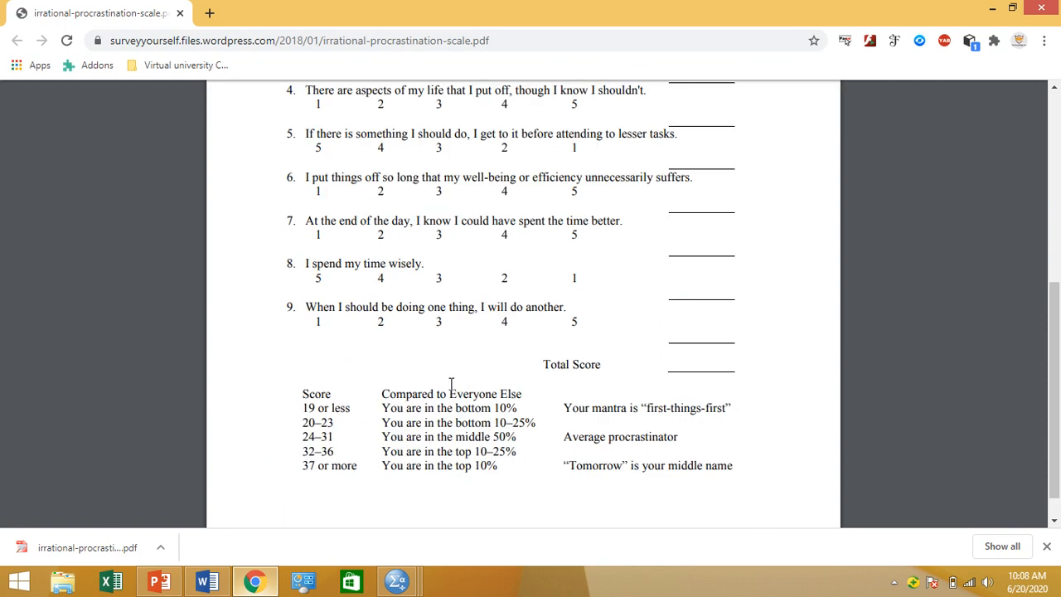
pyautogui.scroll(6, 451, 383)
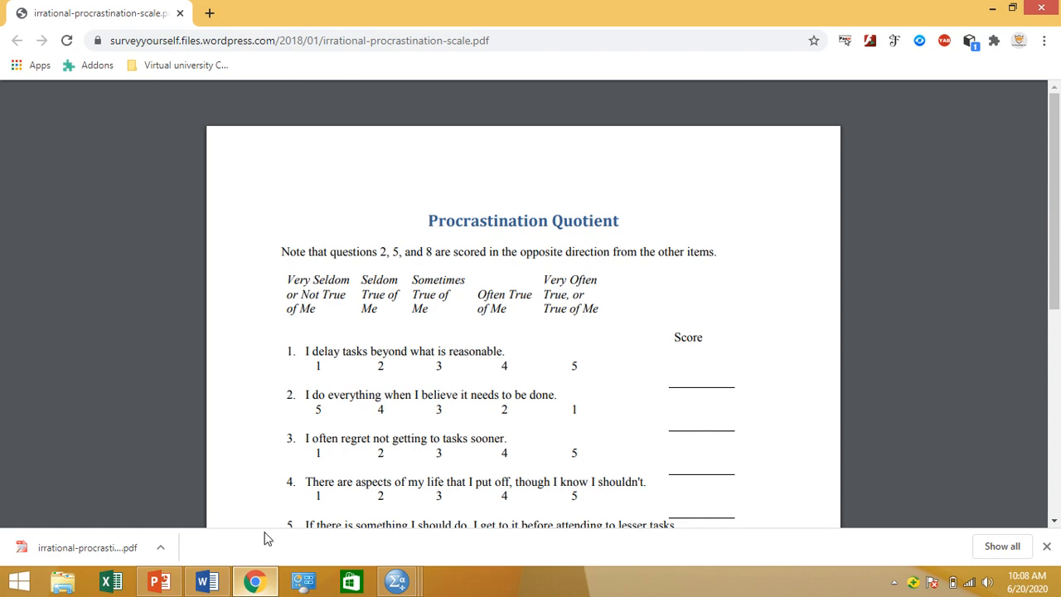
pyautogui.click(257, 582)
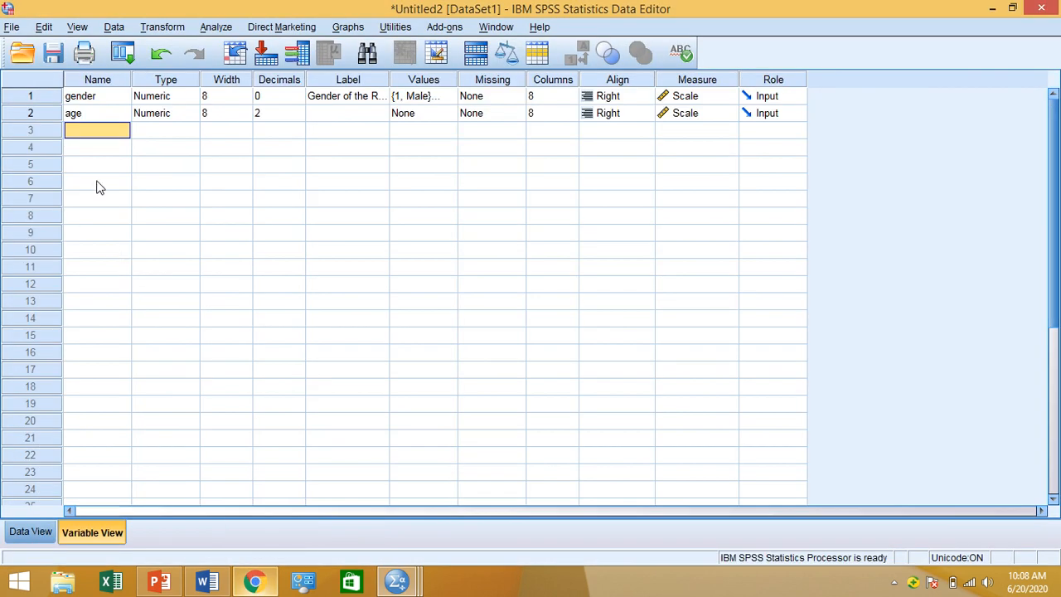
# Add a third variable named Q_1 for the first questionnaire item.
pyautogui.write('Q')
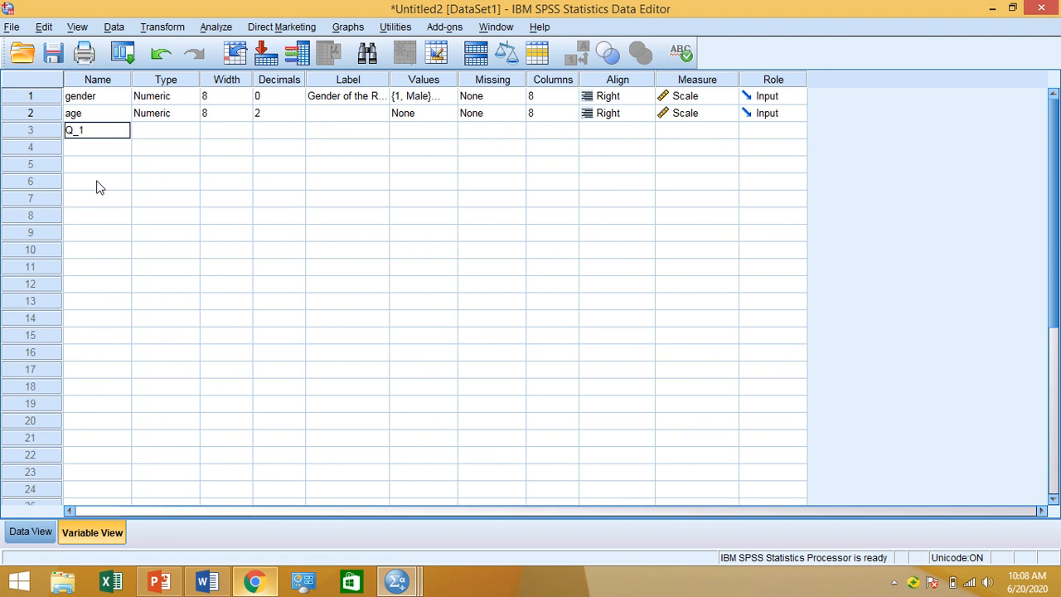
pyautogui.write('_1')
pyautogui.click(95, 137)
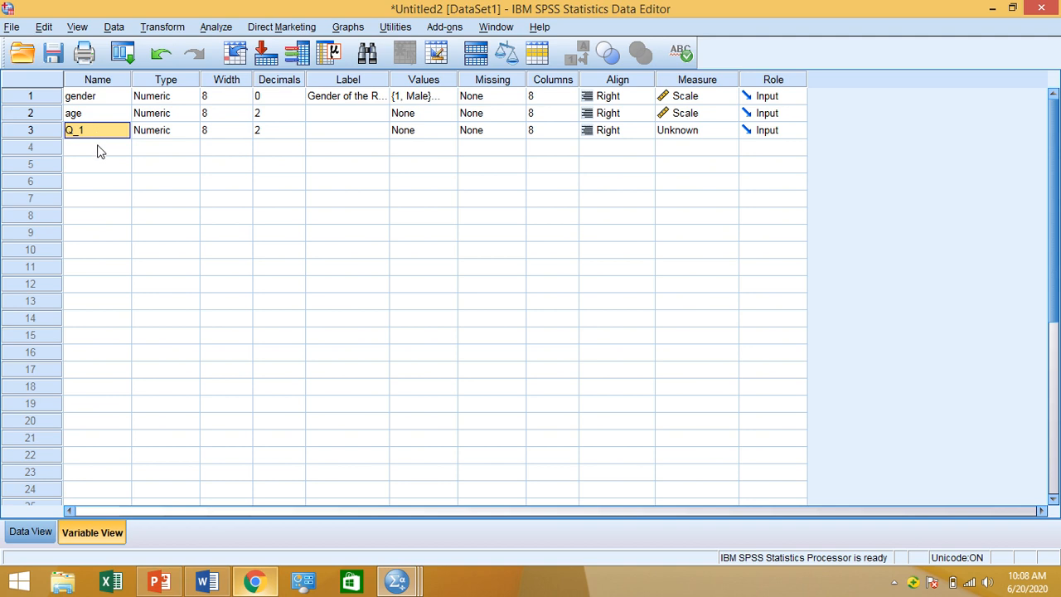
# Add a fourth variable below Q_1 and try to give it the same name, Q_1.
pyautogui.click(97, 150)
pyautogui.write('VAR00001')
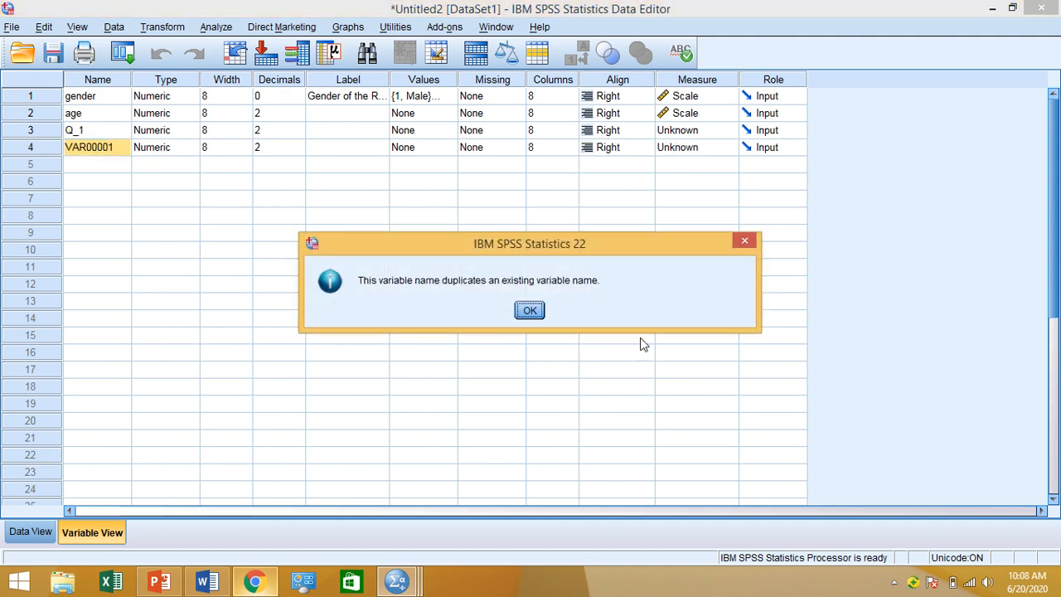
pyautogui.press('Return')
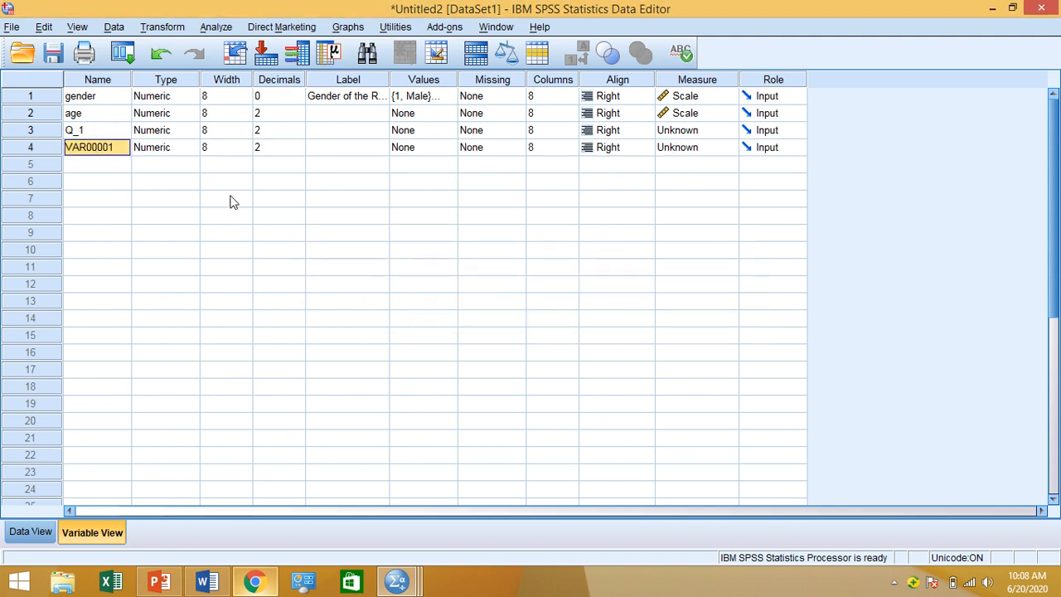
pyautogui.doubleClick(113, 149)
pyautogui.doubleClick(112, 150)
pyautogui.write('Q_1')
pyautogui.press('Return')
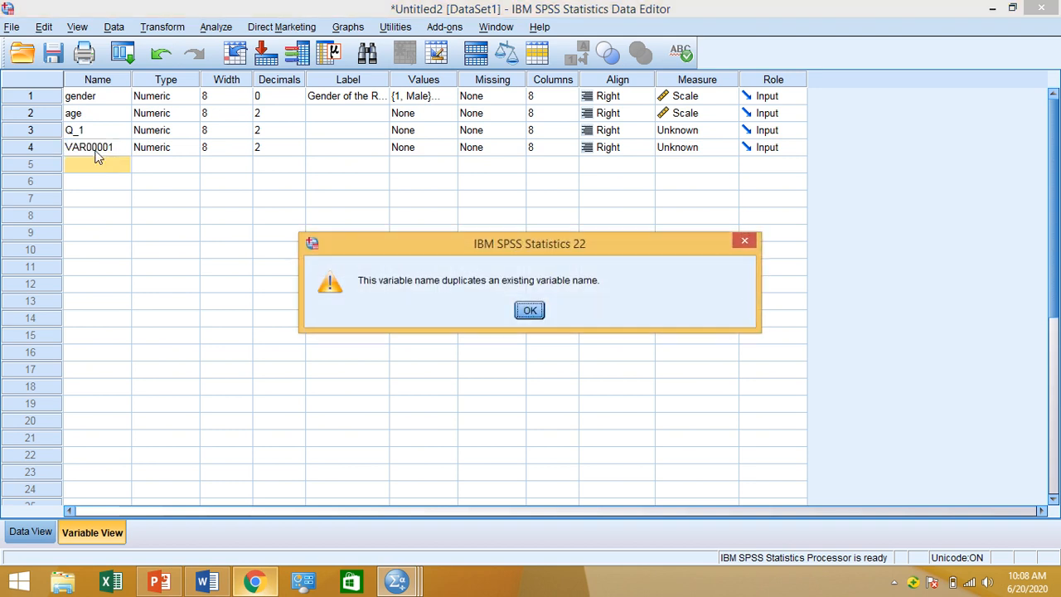
pyautogui.click(530, 311)
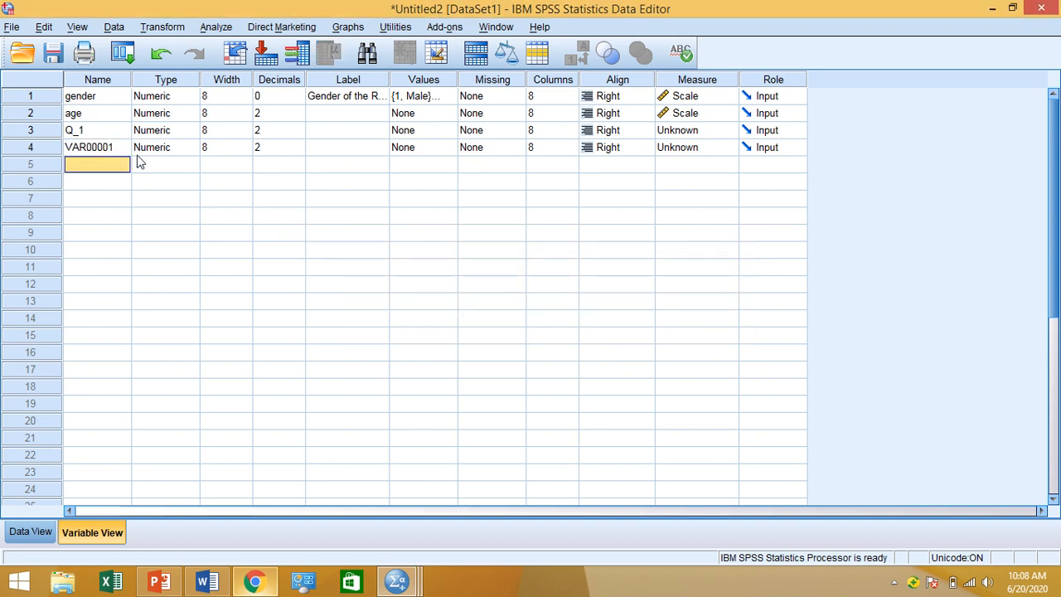
# Rename the fourth variable as Q_2.
pyautogui.doubleClick(105, 146)
pyautogui.doubleClick(104, 146)
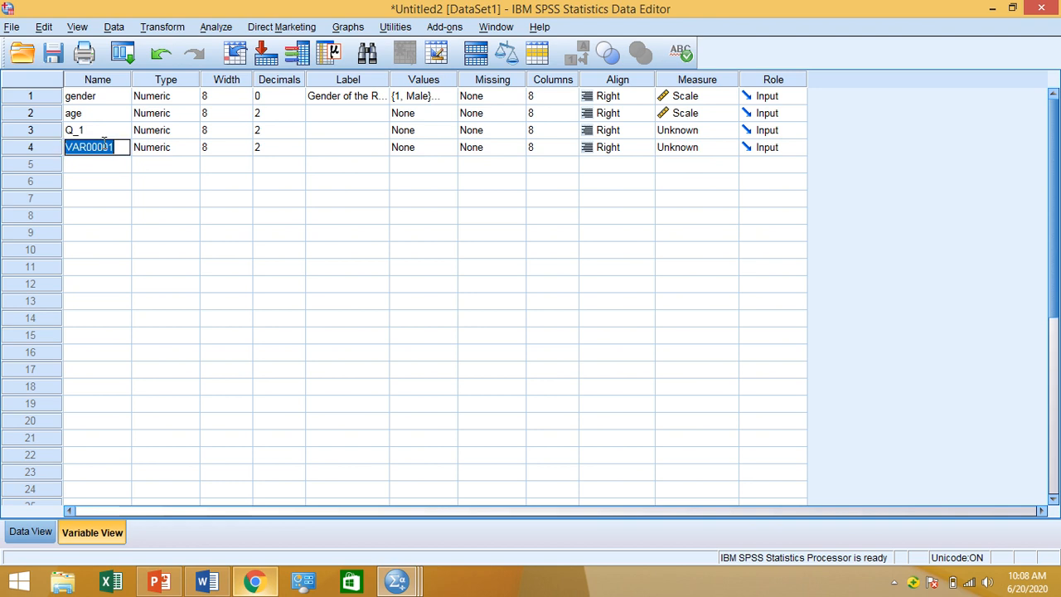
pyautogui.write('Q_1')
pyautogui.write('2')
pyautogui.click(102, 163)
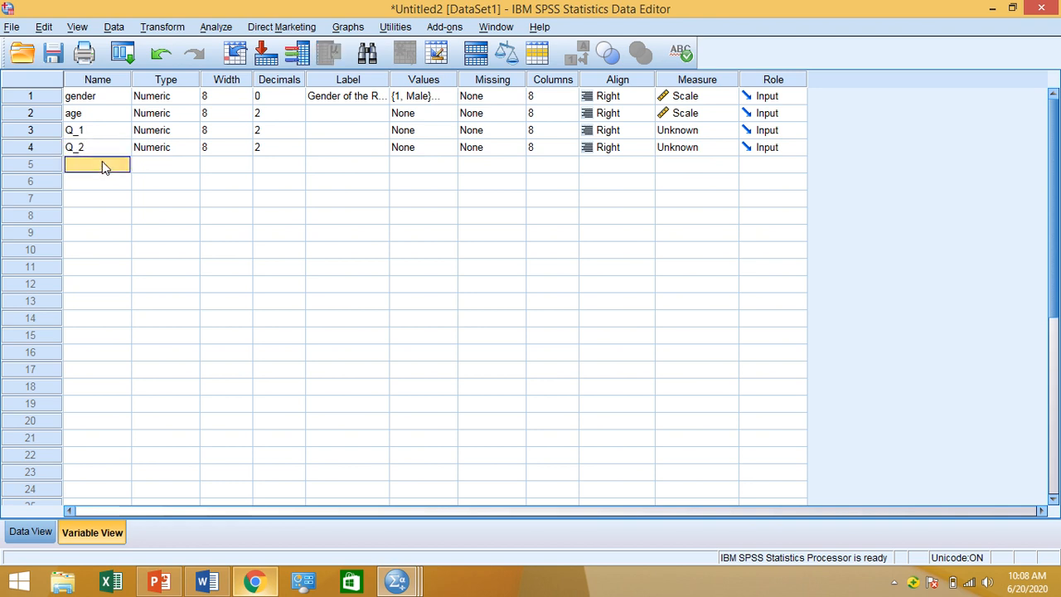
# Add two more questionnaire item variables below Q_2, named Q_3 and Q_4.
pyautogui.click(103, 163)
pyautogui.write('Q_1')
pyautogui.write('3')
pyautogui.click(87, 185)
pyautogui.write('Q_1')
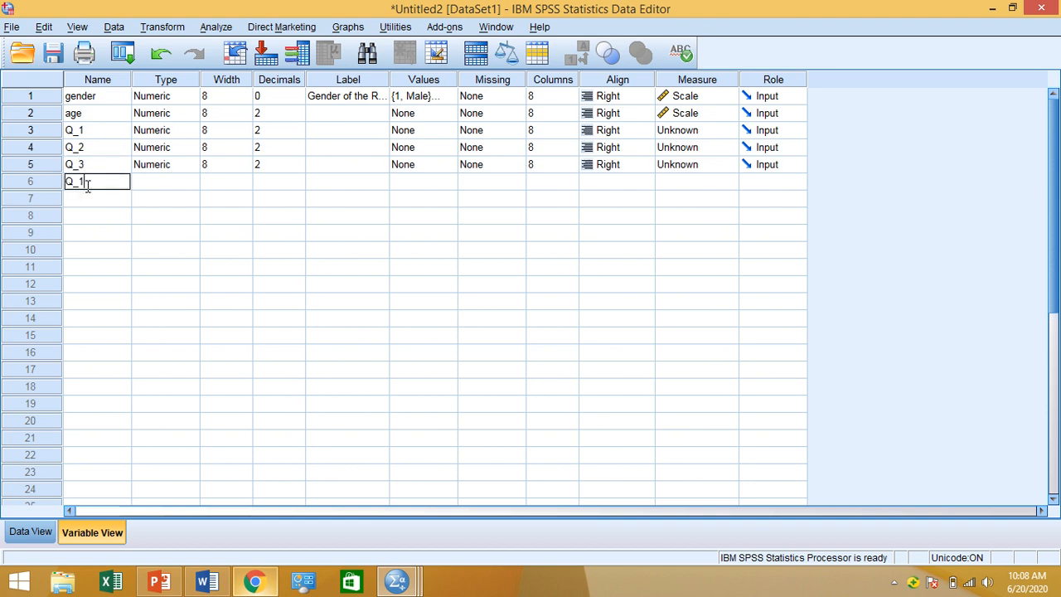
pyautogui.write('4')
# Continue the questionnaire item variables in rows 7 to 9 with the names Q_5, Q_6 and Q_7.
pyautogui.click(83, 196)
pyautogui.write('Q_1')
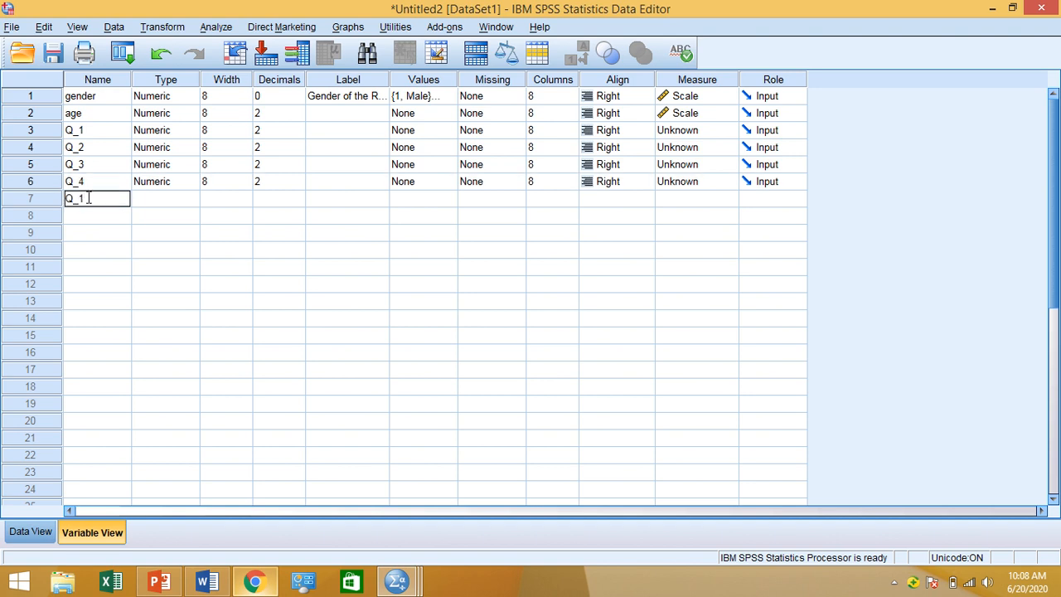
pyautogui.write('5')
pyautogui.click(81, 216)
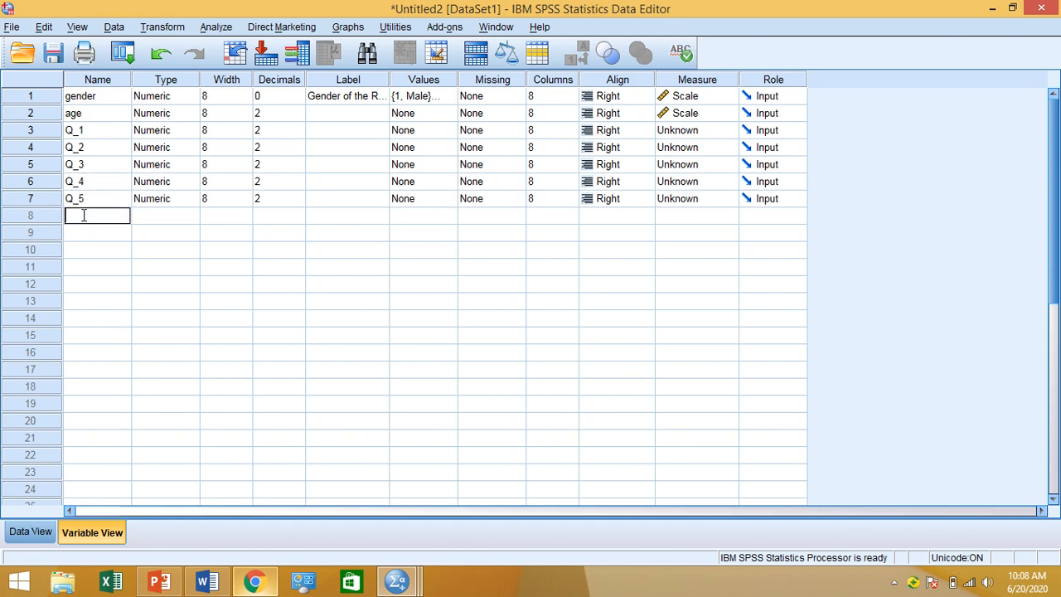
pyautogui.write('Q_1')
pyautogui.write('6')
pyautogui.click(87, 231)
pyautogui.write('Q_1')
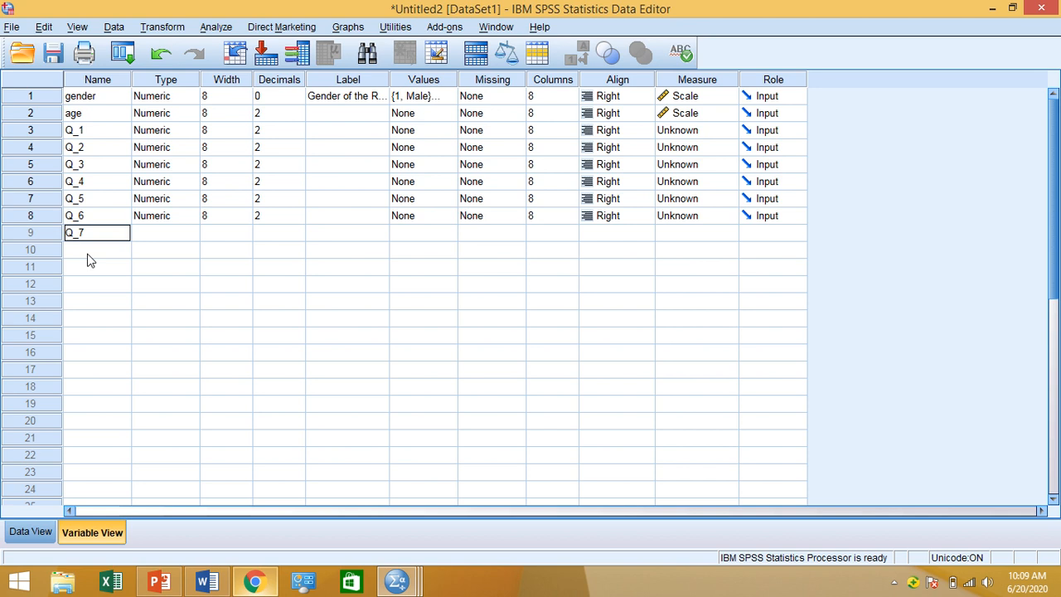
# Add a variable in row 10 below Q_7 and correct its name to Q_8.
pyautogui.click(88, 252)
pyautogui.write('Q_')
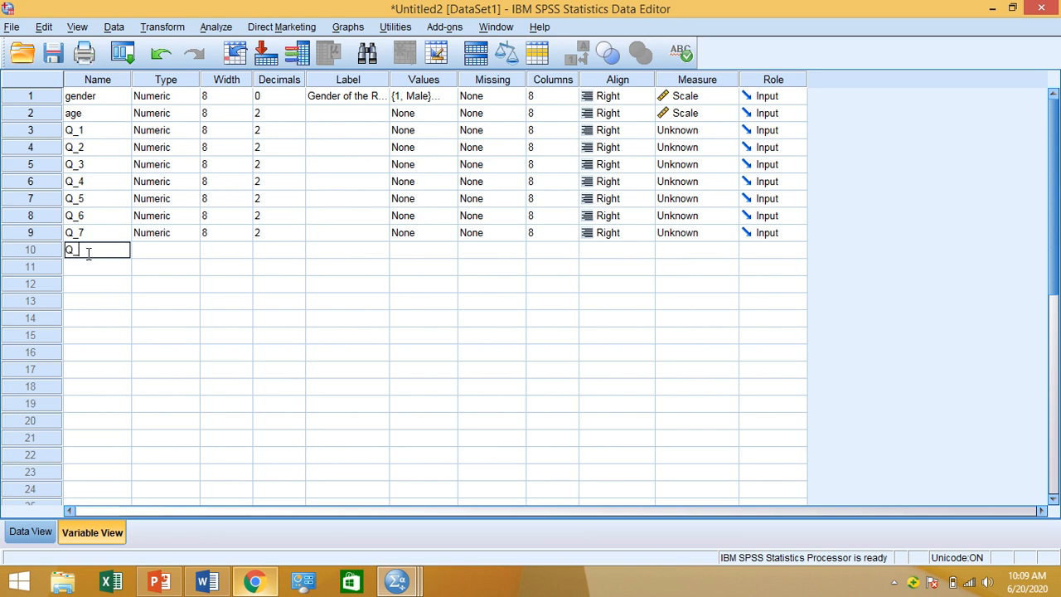
pyautogui.write('19')
pyautogui.click(85, 266)
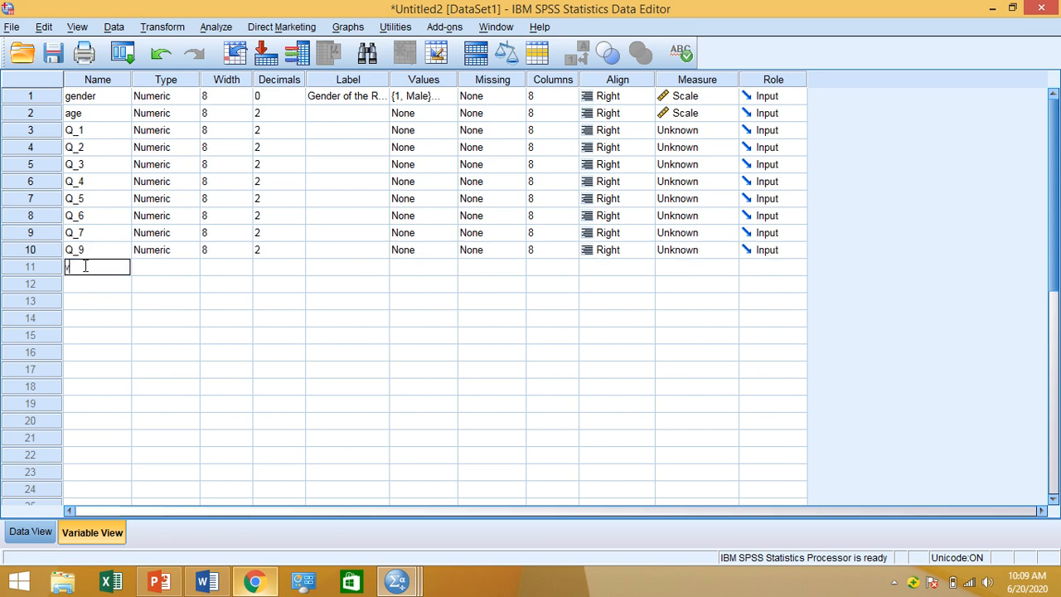
pyautogui.click(95, 301)
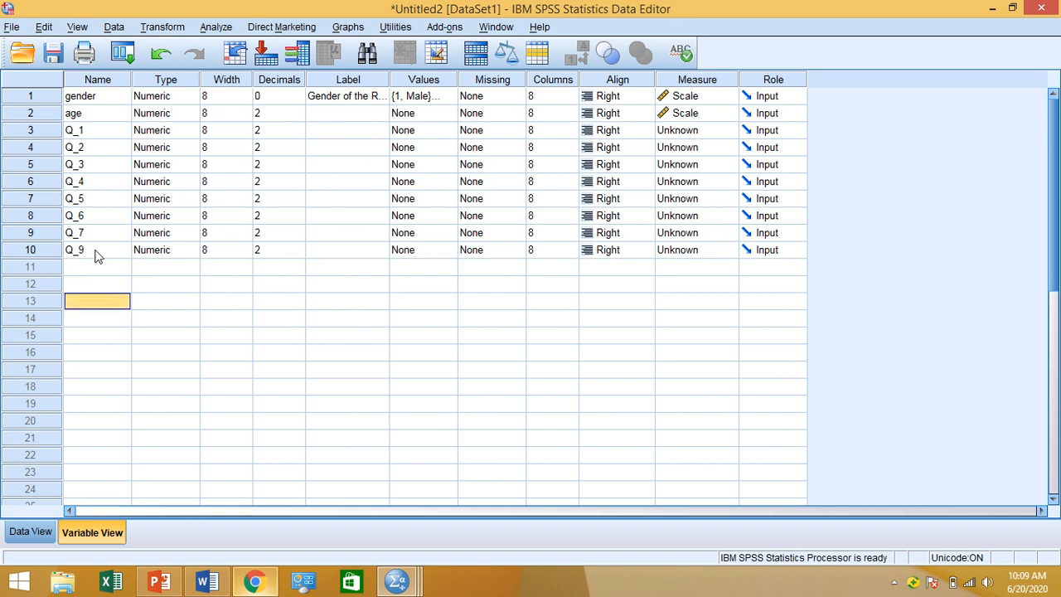
pyautogui.doubleClick(88, 249)
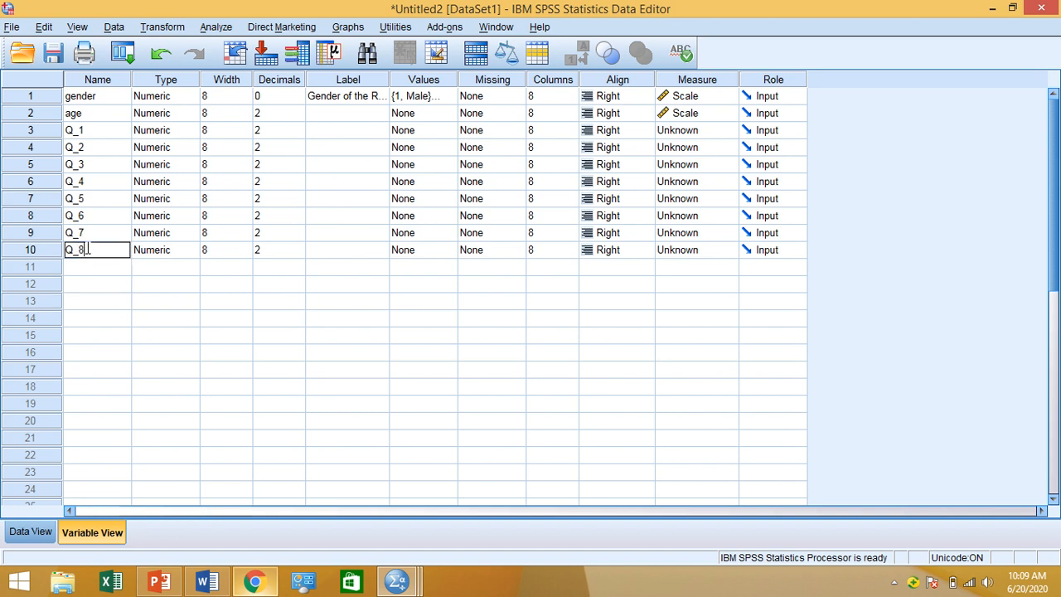
# Add a variable named Q_9 in row 11 for the ninth questionnaire item.
pyautogui.click(88, 266)
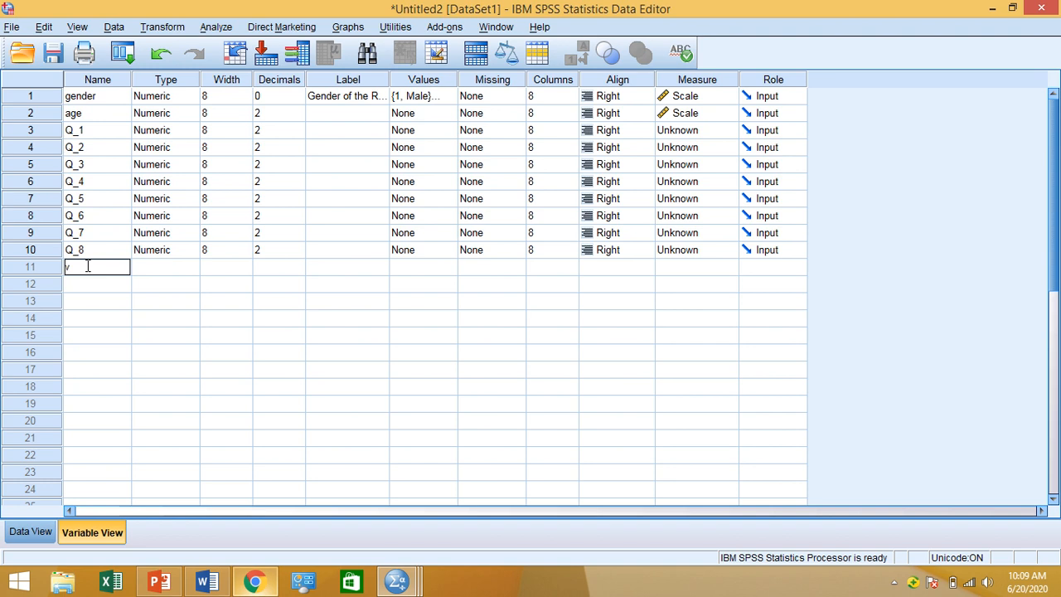
pyautogui.press('BackSpace')
pyautogui.write('Q_1')
pyautogui.write('9')
pyautogui.click(104, 320)
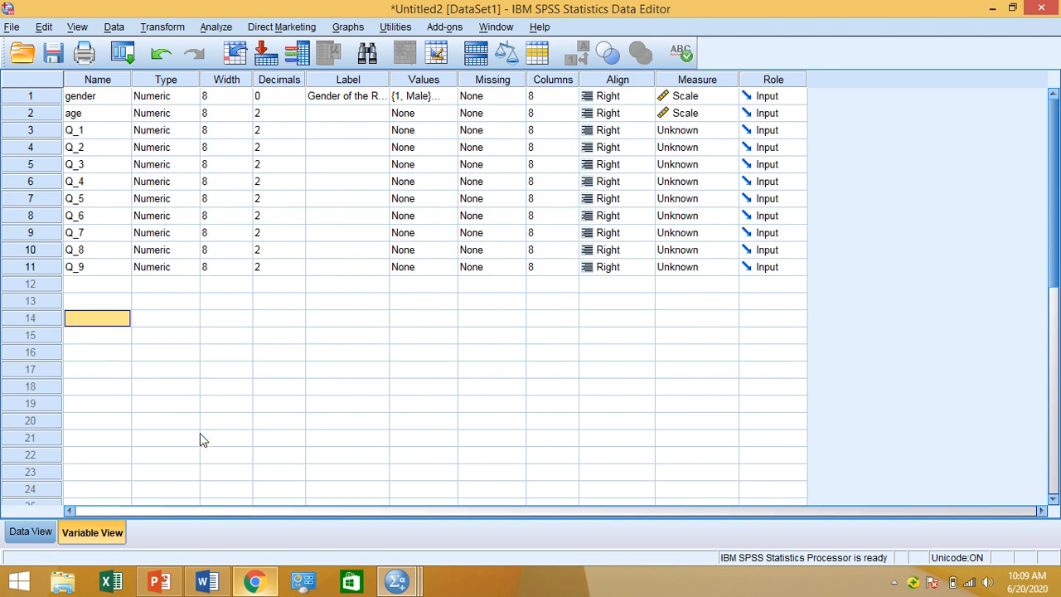
# Switch to Chrome to check the questionnaire's items against the defined variables, and return to SPSS.
pyautogui.click(256, 582)
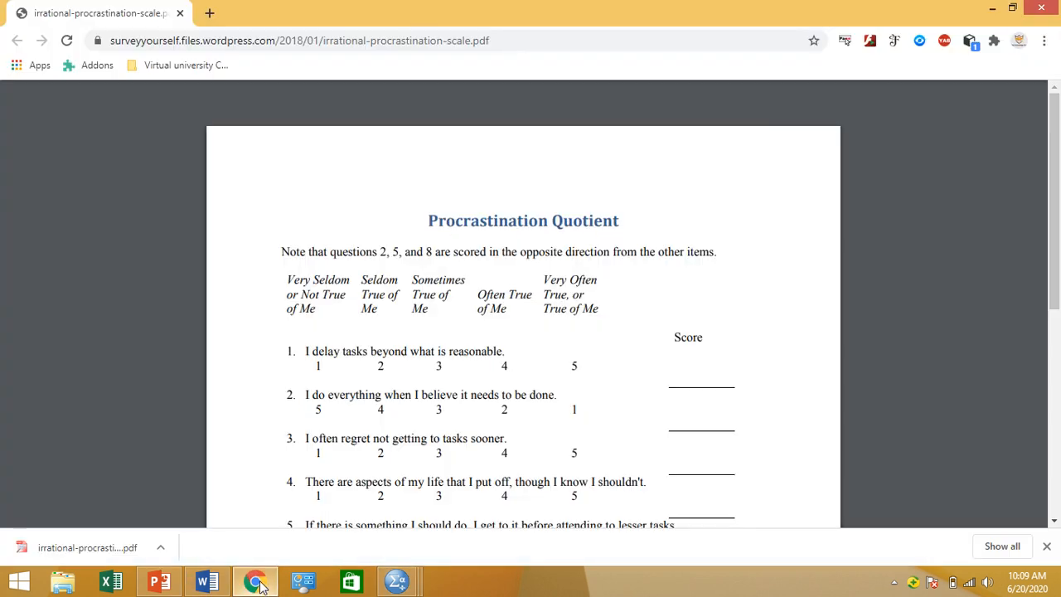
pyautogui.moveTo(1055, 224); pyautogui.dragTo(1058, 176)
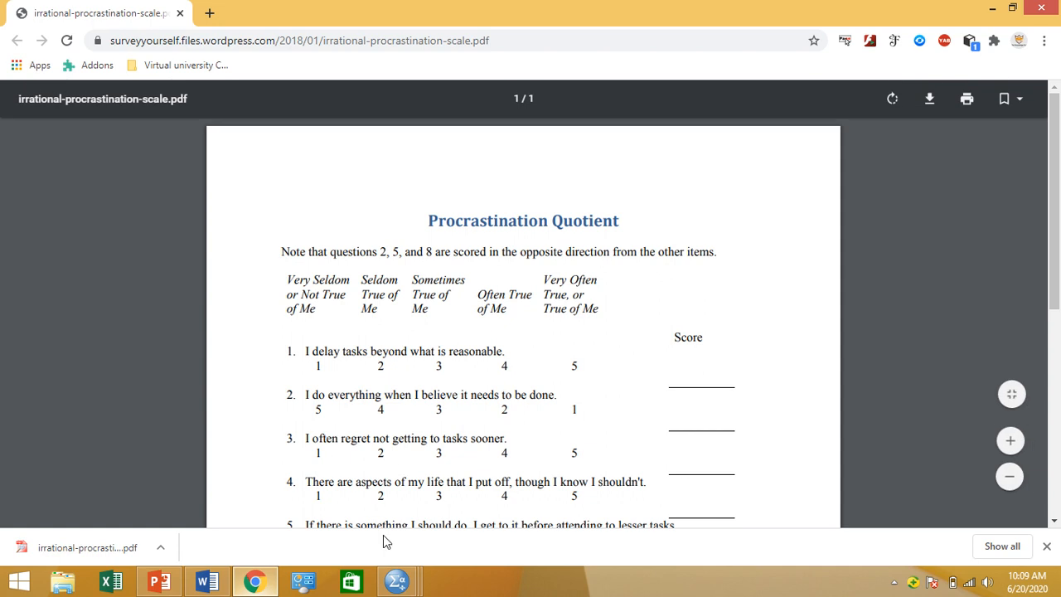
pyautogui.click(397, 580)
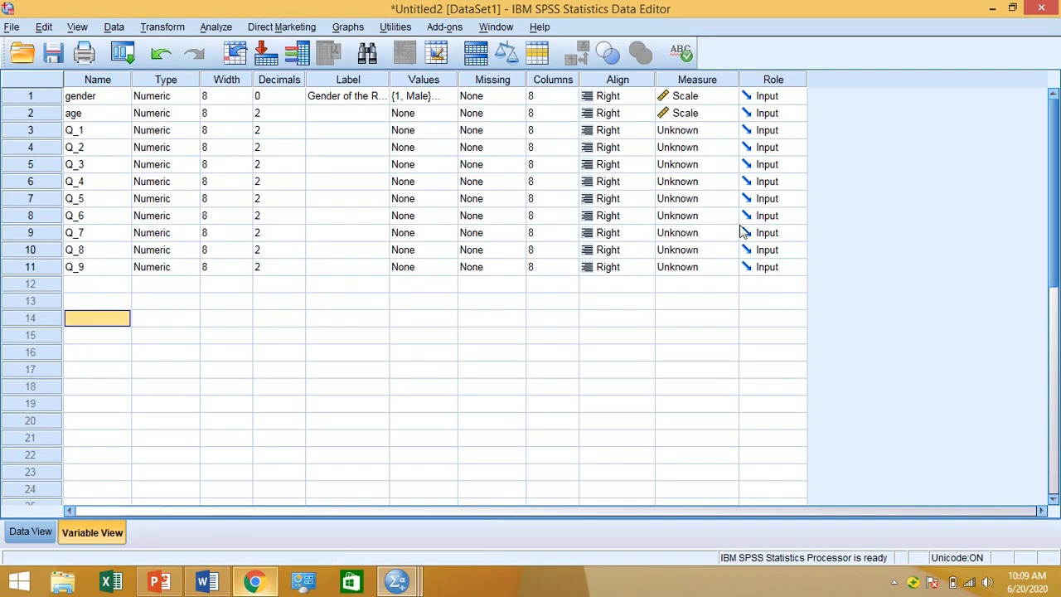
# Set the measurement level of variables Q_1 to Q_4 to Scale.
pyautogui.click(723, 136)
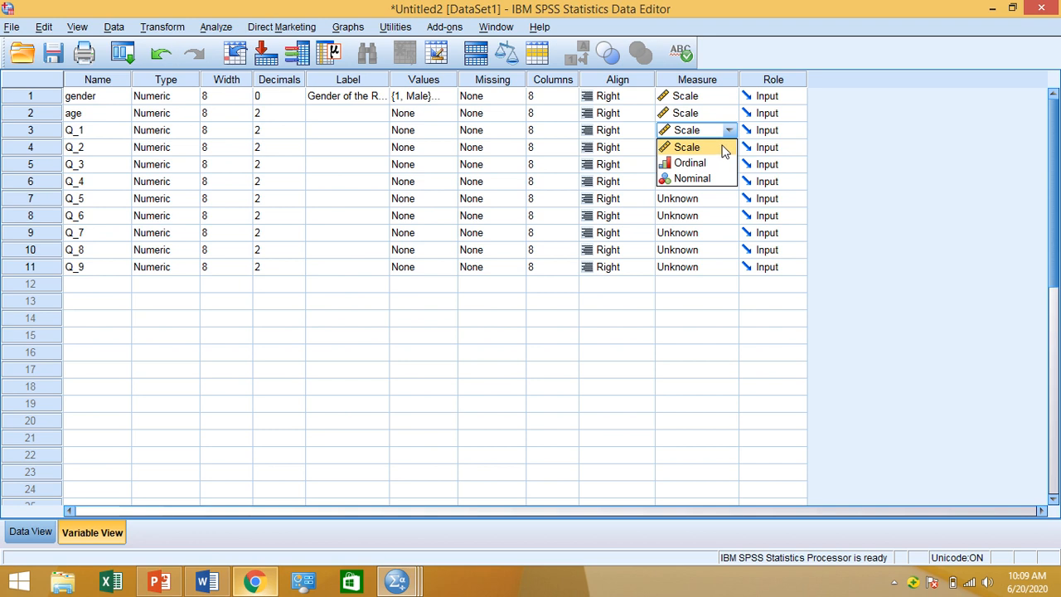
pyautogui.click(713, 147)
pyautogui.click(713, 147)
pyautogui.click(716, 163)
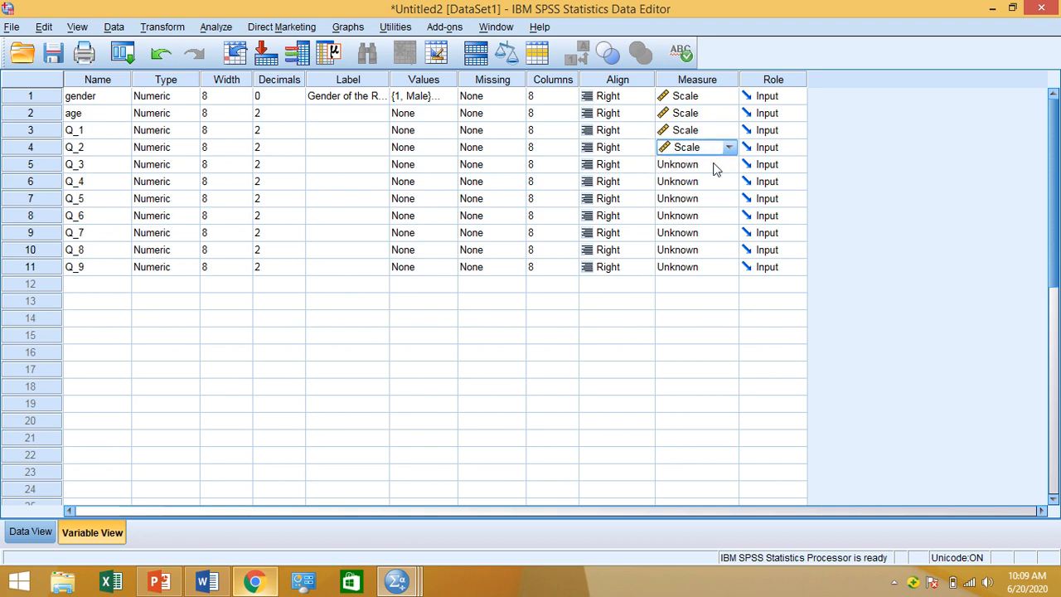
pyautogui.click(713, 164)
pyautogui.click(711, 198)
pyautogui.click(710, 180)
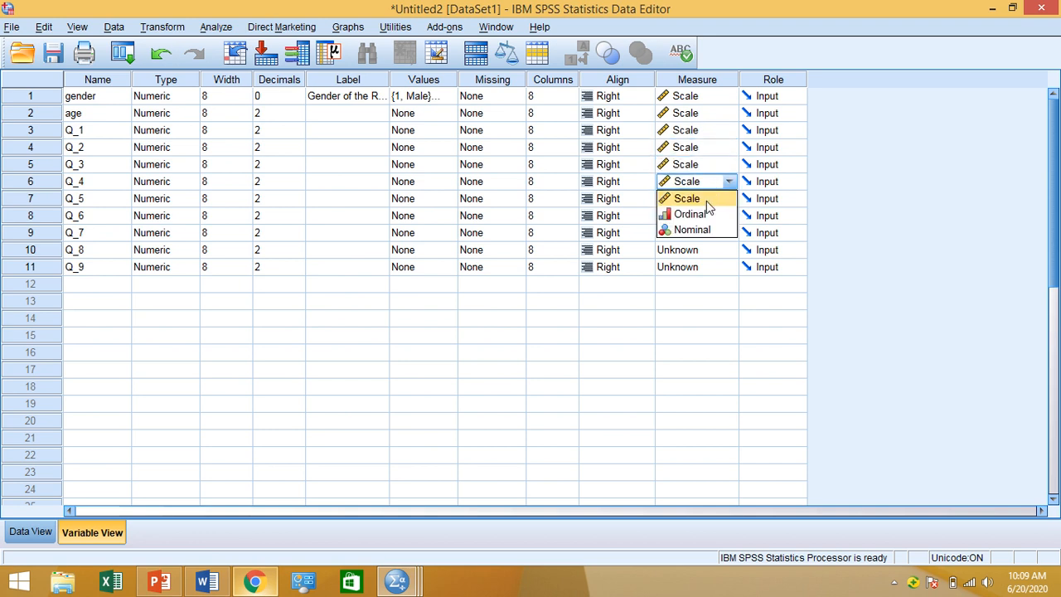
pyautogui.click(705, 199)
# Set the measurement level of the remaining item variables, Q_5 to Q_9, to Scale.
pyautogui.click(705, 199)
pyautogui.click(703, 215)
pyautogui.click(703, 216)
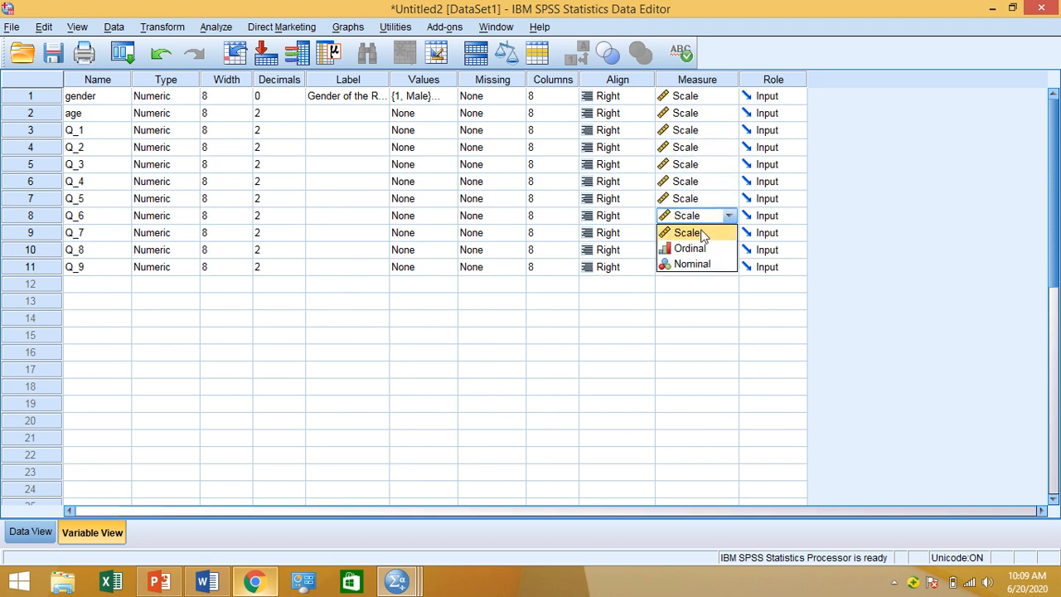
pyautogui.click(703, 235)
pyautogui.click(701, 232)
pyautogui.click(701, 233)
pyautogui.click(700, 250)
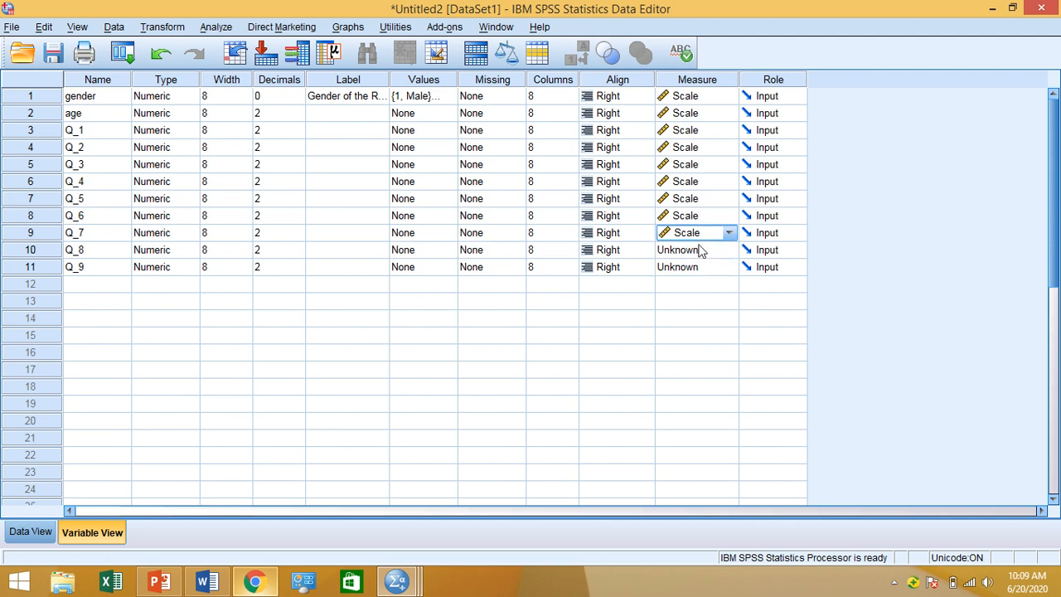
pyautogui.click(700, 249)
pyautogui.click(701, 249)
pyautogui.click(702, 267)
pyautogui.click(702, 267)
pyautogui.click(702, 267)
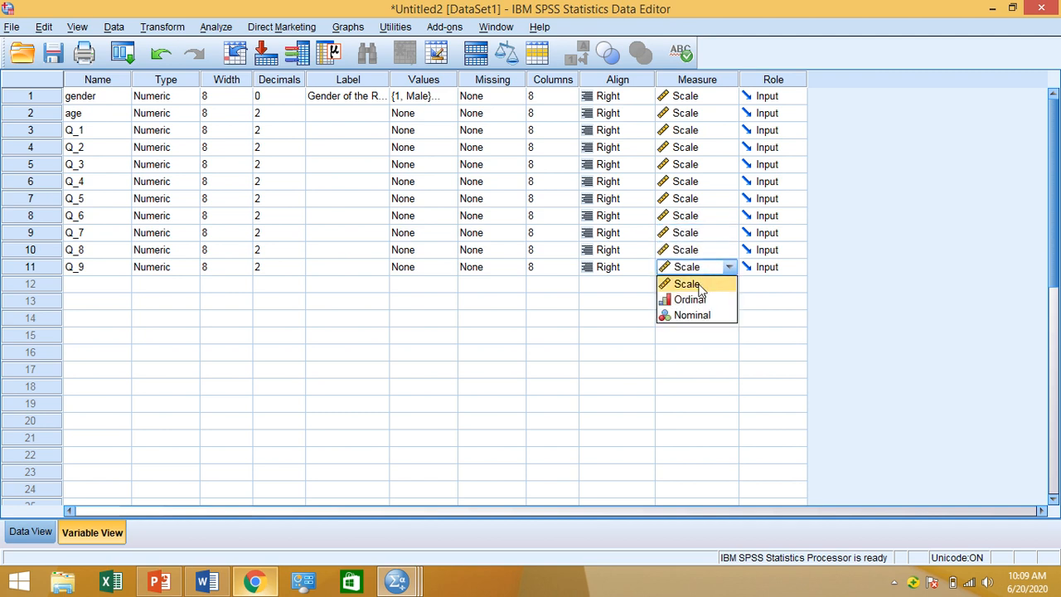
pyautogui.click(698, 285)
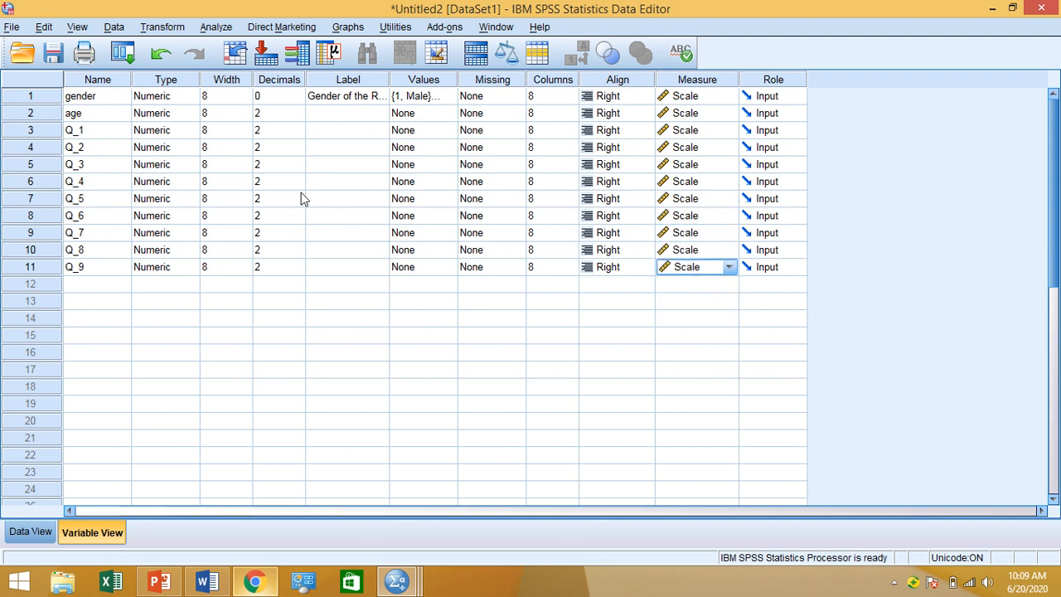
# Copy "1. I delay tasks beyond what is reasonable." from the questionnaire in Chrome and paste it as the label of age in SPSS.
pyautogui.click(350, 113)
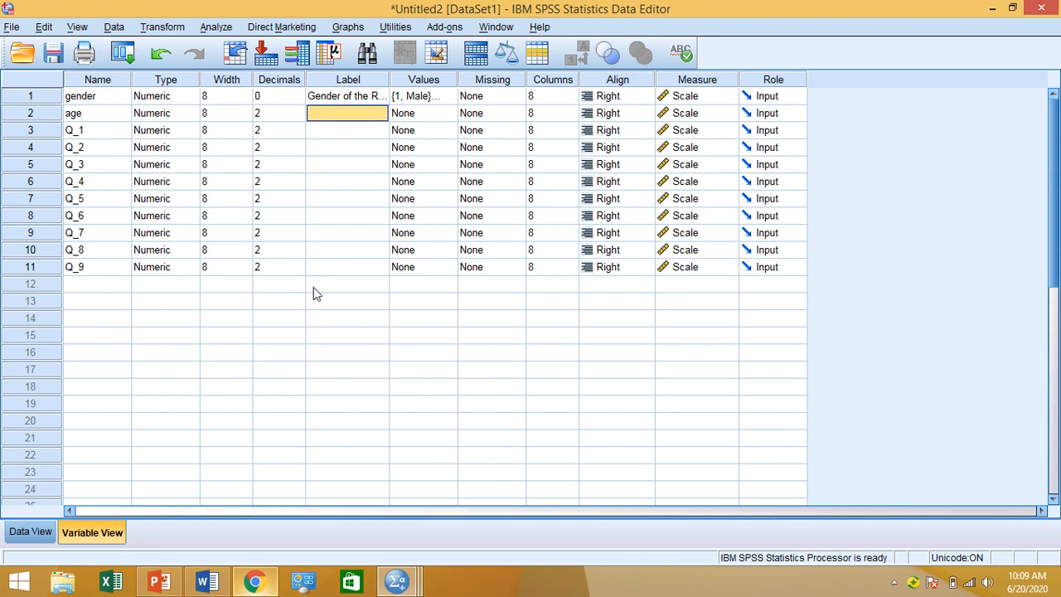
pyautogui.click(255, 580)
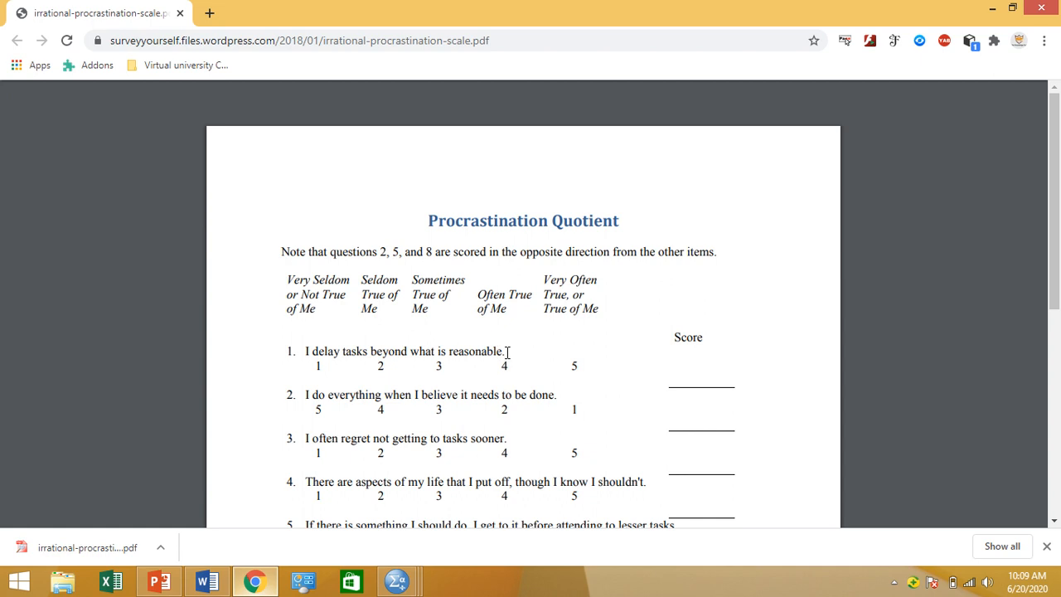
pyautogui.moveTo(507, 352); pyautogui.dragTo(291, 349)
pyautogui.hotkey('ctrl', 'c')
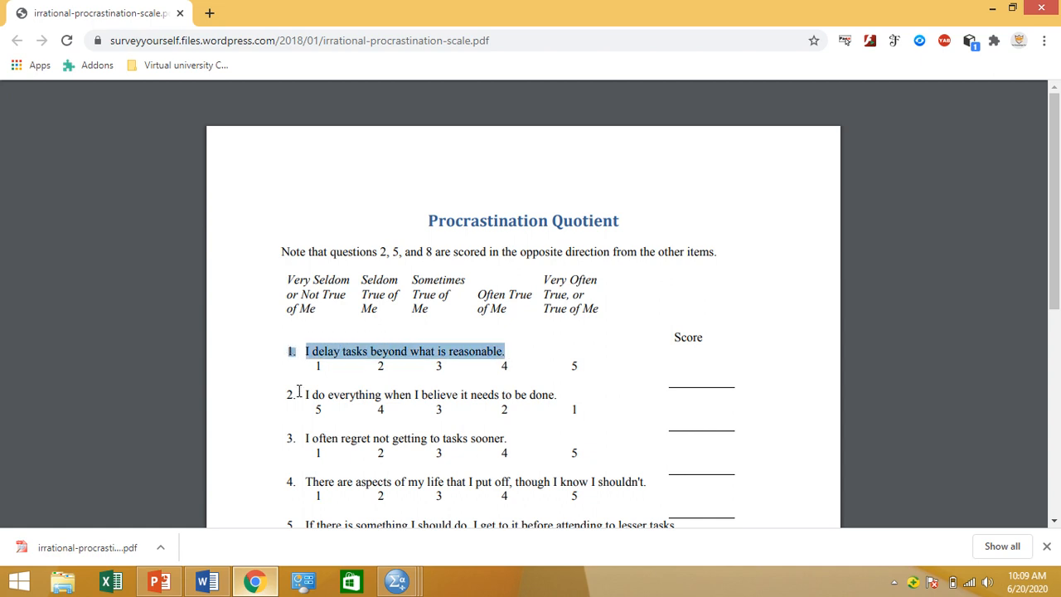
pyautogui.click(264, 585)
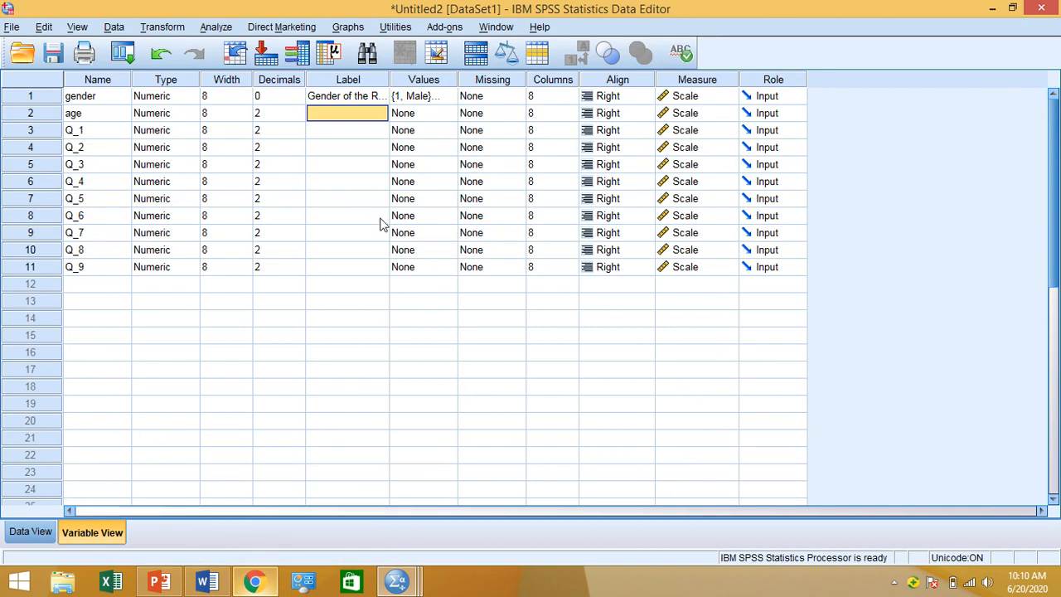
pyautogui.hotkey('ctrl', 'v')
pyautogui.click(314, 131)
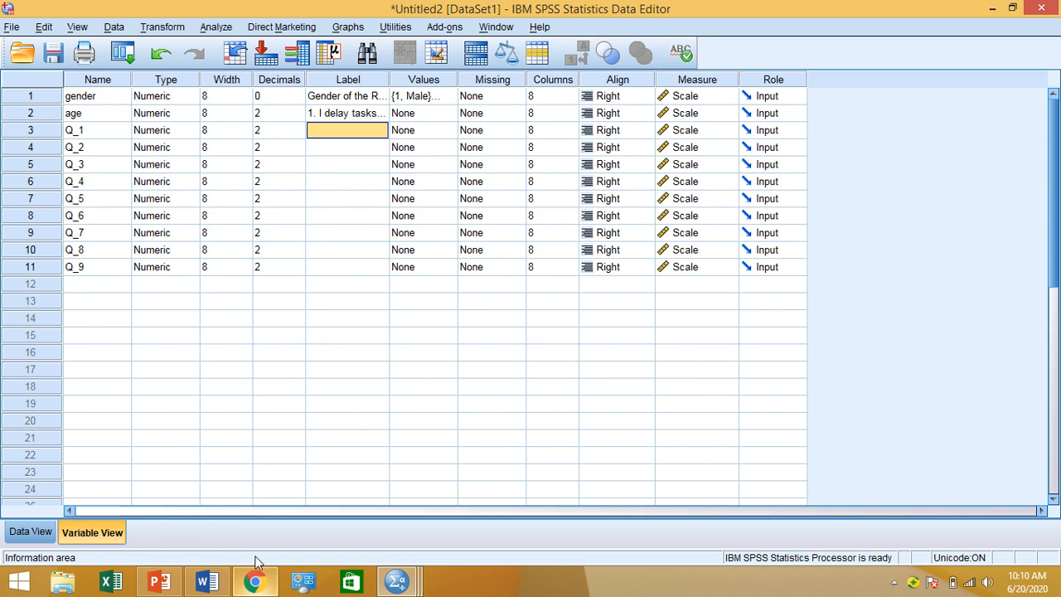
# Label Q_1 in SPSS with "2. I do everything when I believe it needs to be done." copied from the questionnaire in Chrome.
pyautogui.click(254, 581)
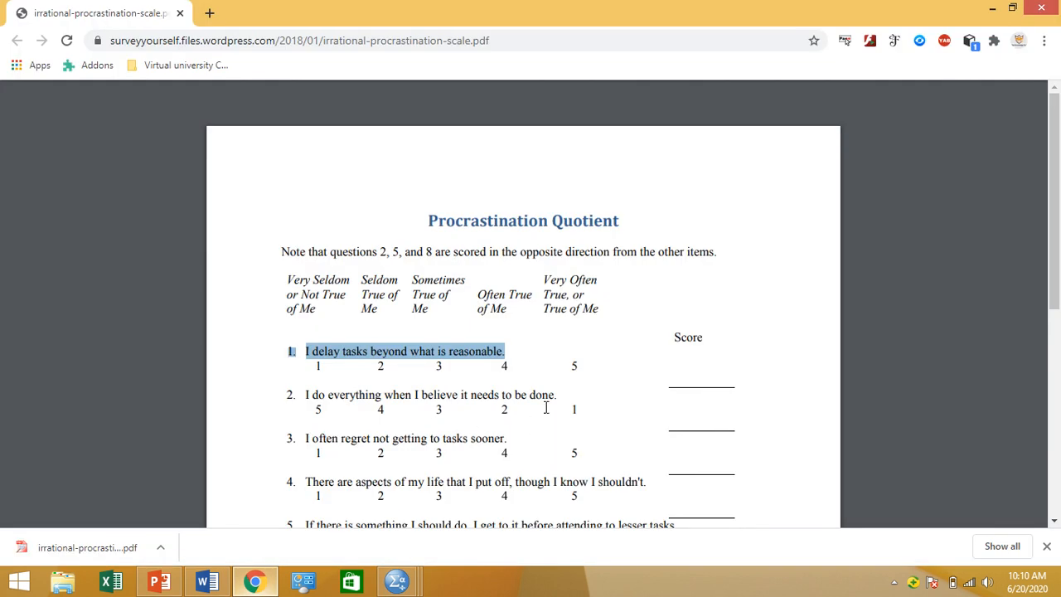
pyautogui.moveTo(560, 398); pyautogui.dragTo(290, 395)
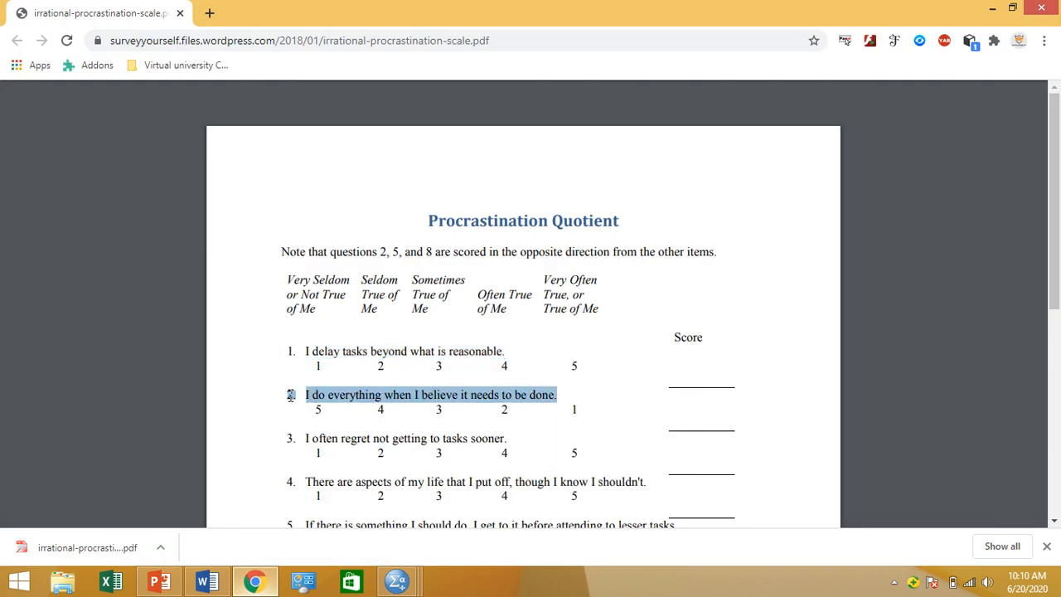
pyautogui.click(254, 580)
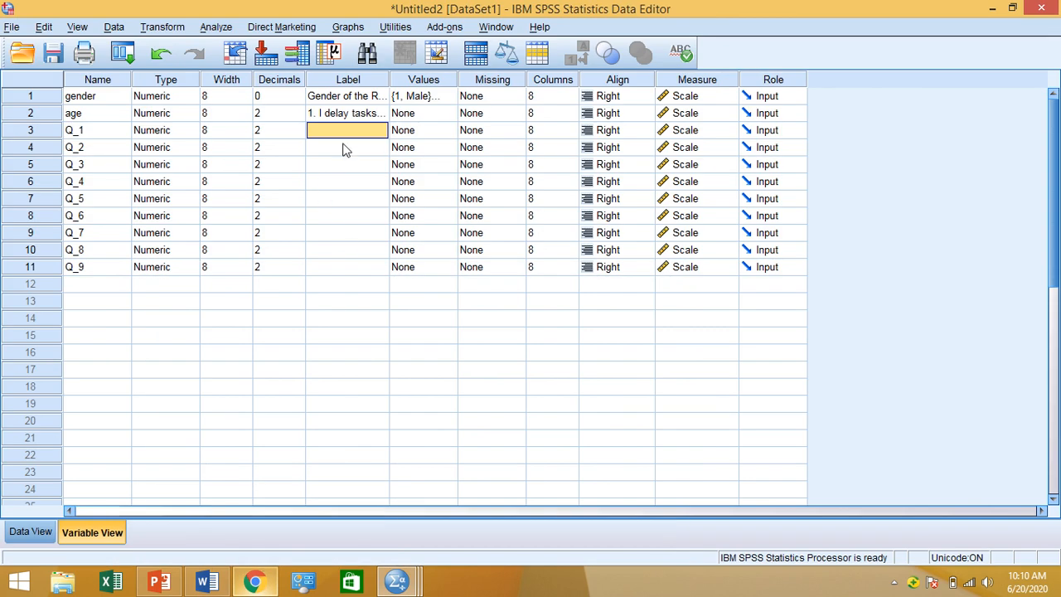
pyautogui.hotkey('ctrl', 'v')
pyautogui.press('Return')
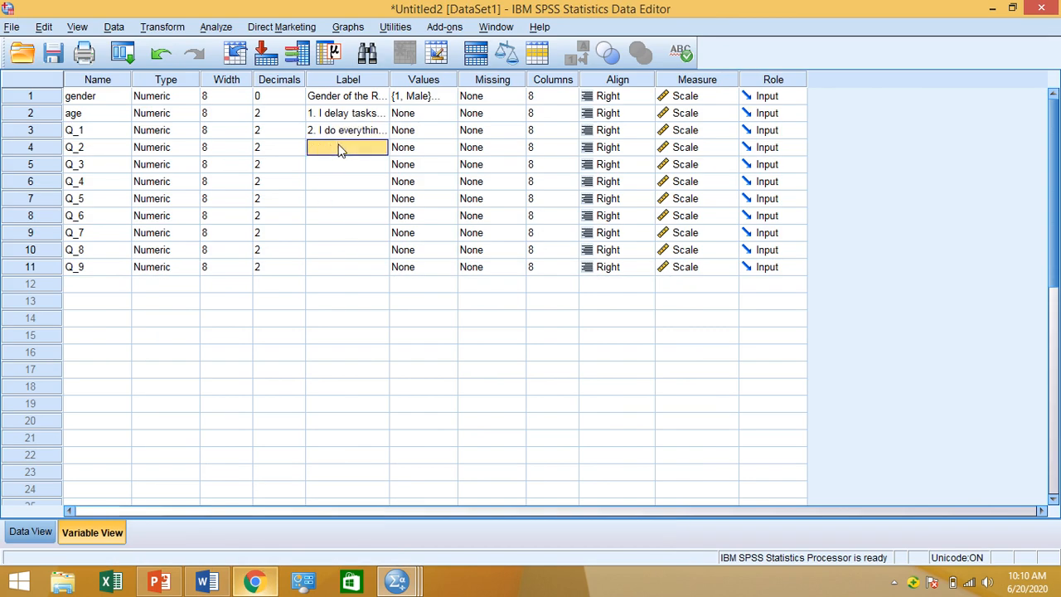
# Label Q_2 in SPSS with "3. I often regret not getting to tasks sooner." copied from the questionnaire in Chrome.
pyautogui.click(263, 584)
pyautogui.moveTo(507, 439); pyautogui.dragTo(291, 438)
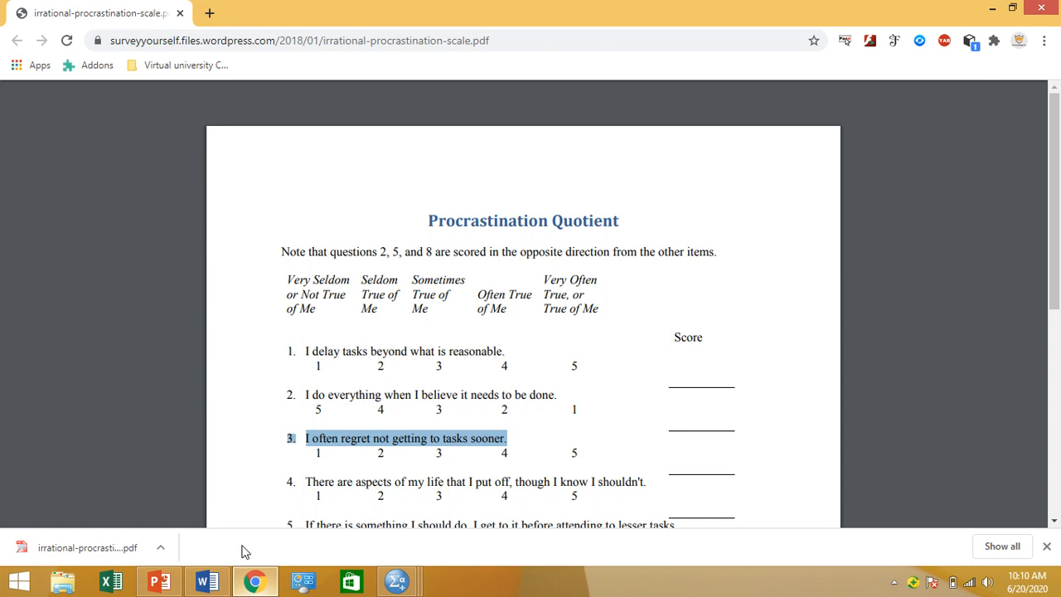
pyautogui.click(253, 583)
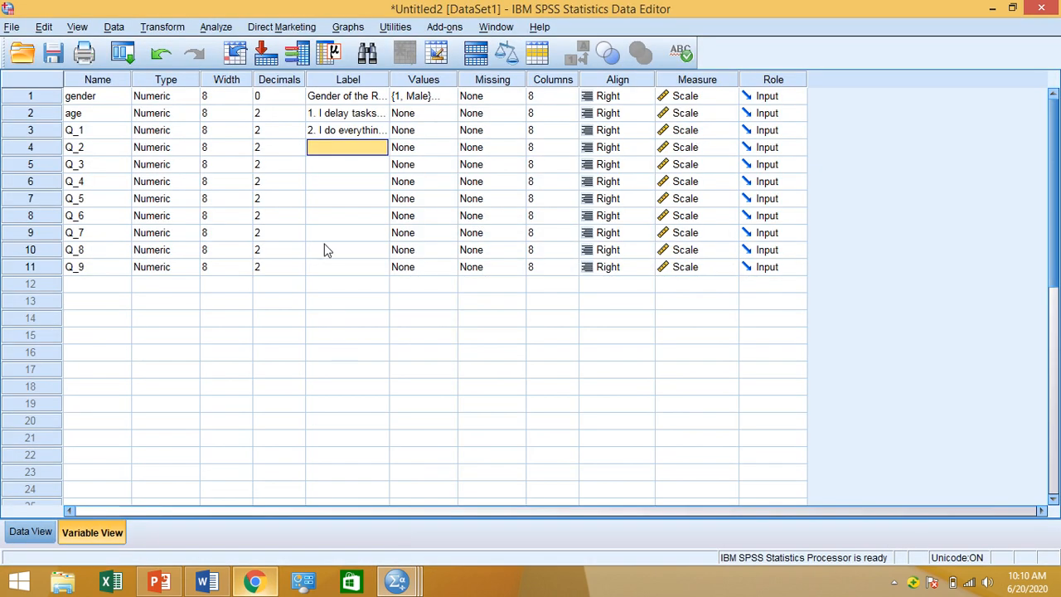
pyautogui.write('3. I often regret not getting to tasks sooner.')
pyautogui.press('Return')
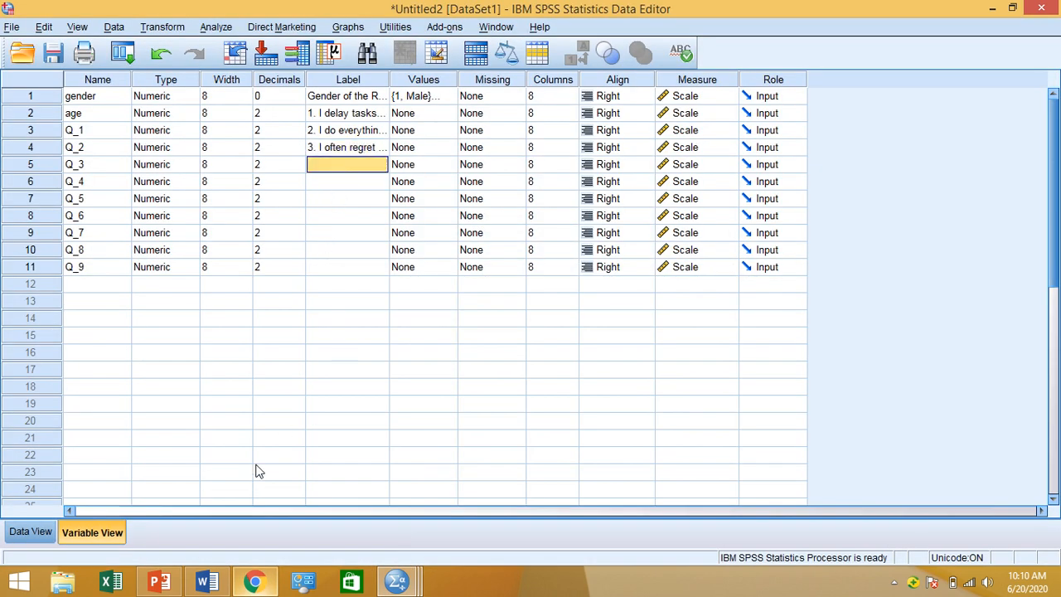
# Label Q_3 in SPSS with "4. There are aspects of my life that I put off, though I know I shouldn't." copied from the questionnaire in Chrome.
pyautogui.click(254, 583)
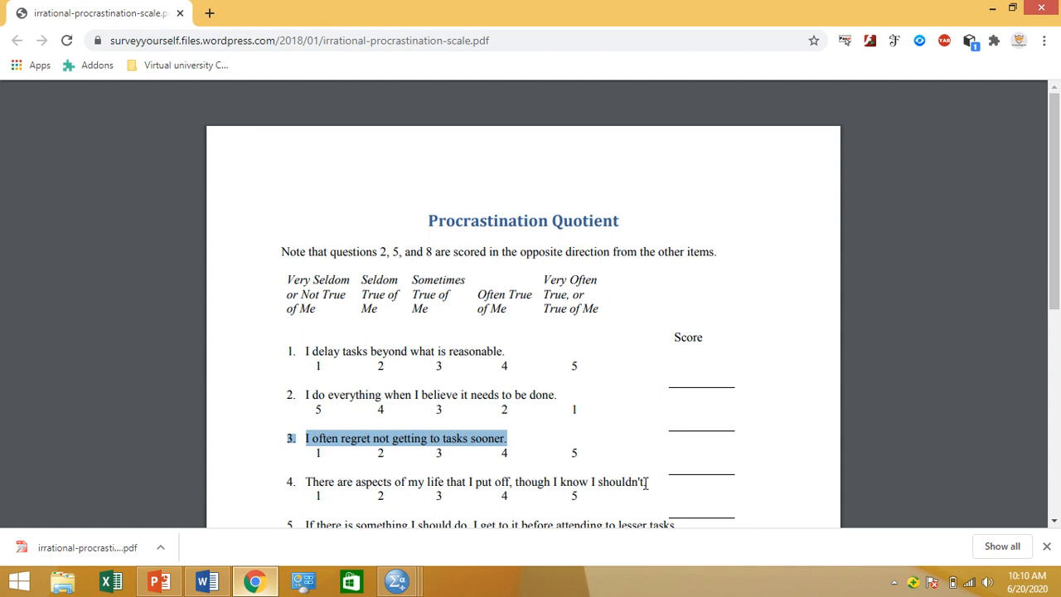
pyautogui.moveTo(646, 483); pyautogui.dragTo(288, 482)
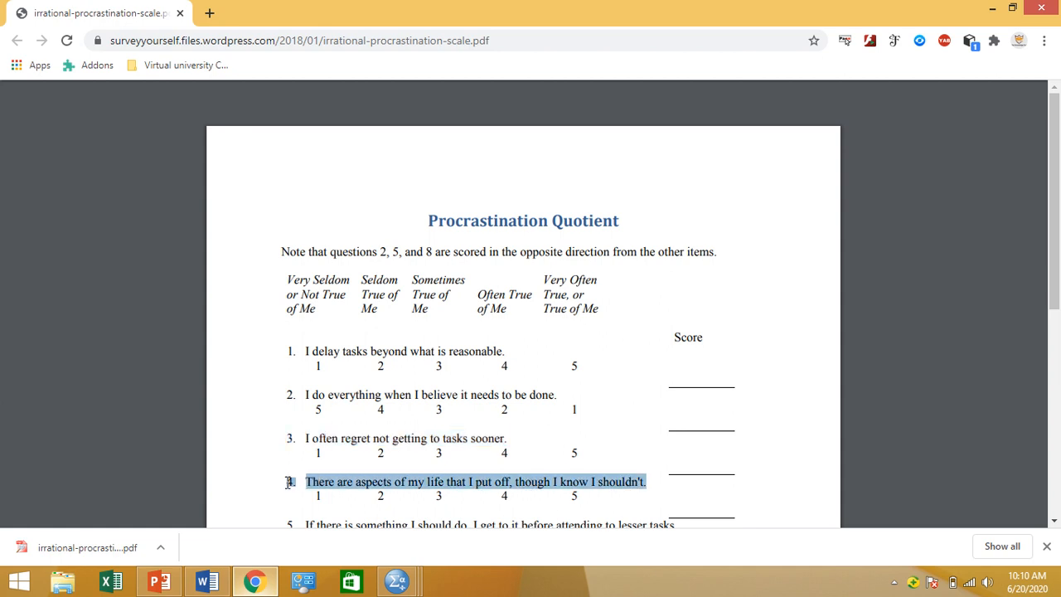
pyautogui.click(397, 580)
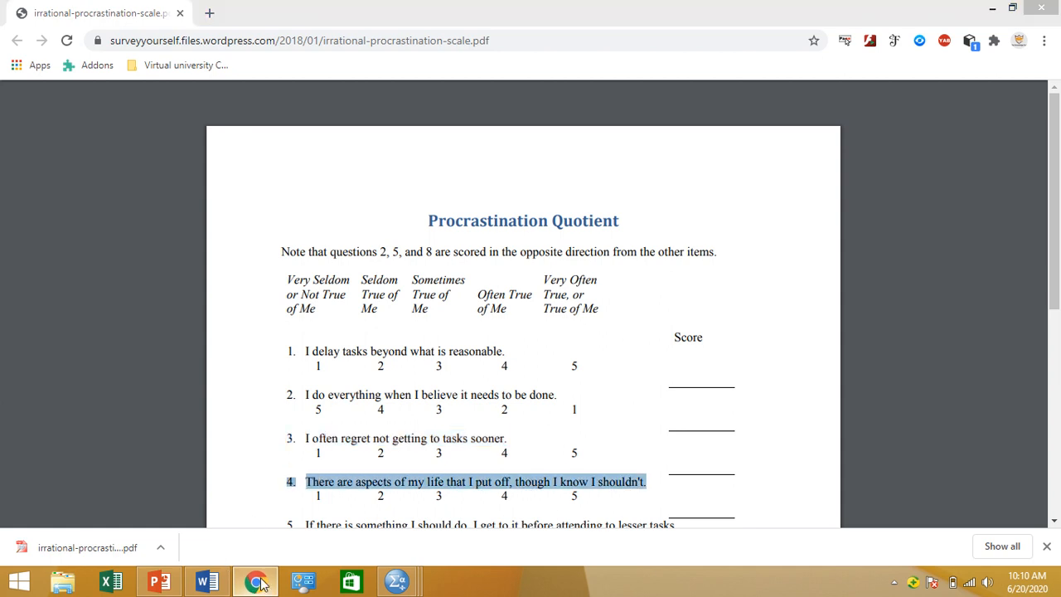
pyautogui.hotkey('ctrl', 'v')
pyautogui.click(362, 181)
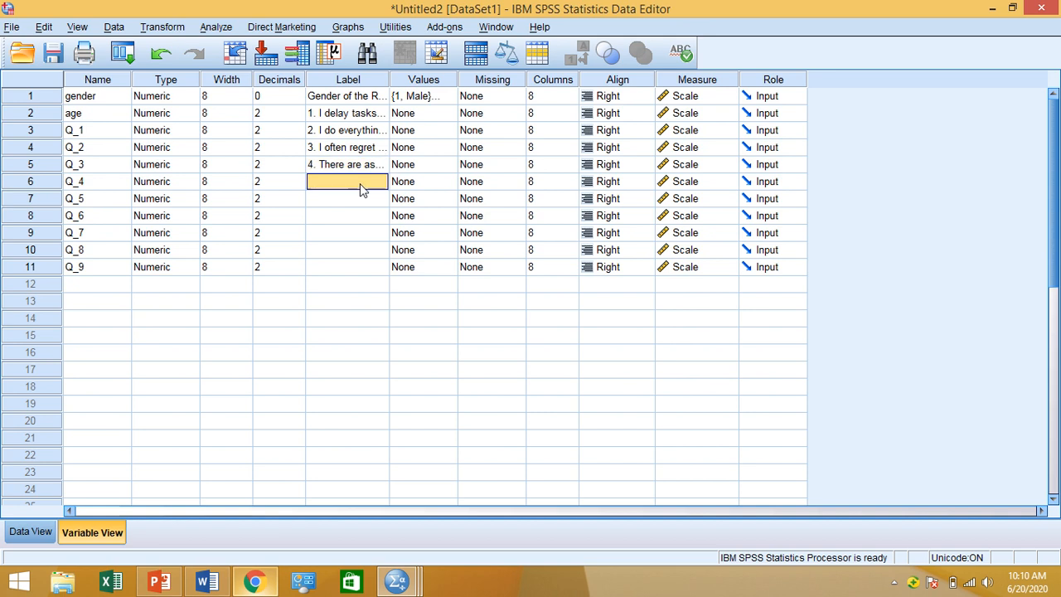
# Label Q_4 in SPSS with "5. If there is something I should do, I get to it before attending to lesser tasks." from the Chrome questionnaire.
pyautogui.click(257, 579)
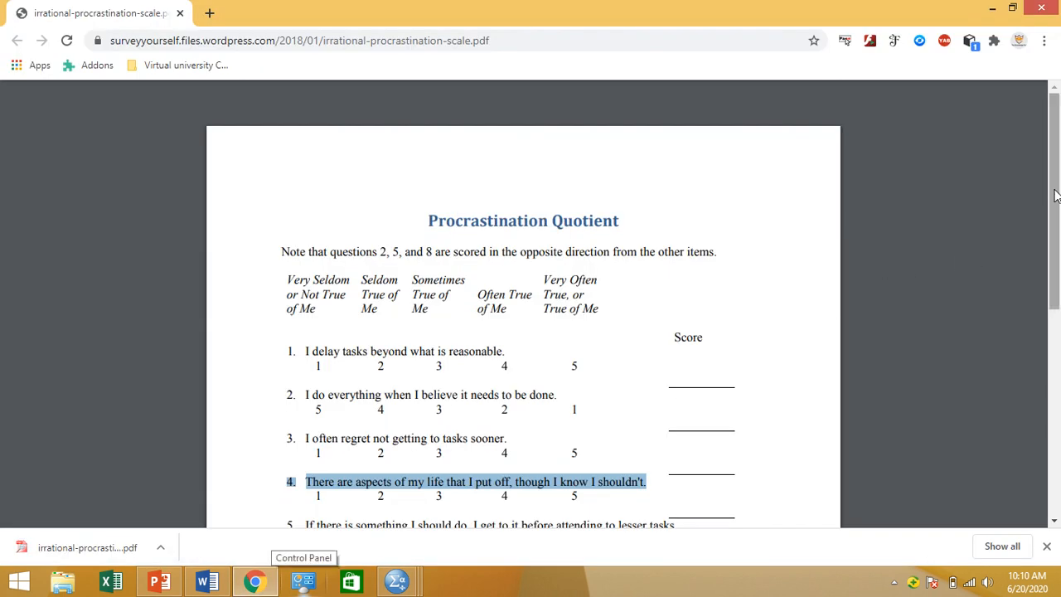
pyautogui.moveTo(1051, 199); pyautogui.dragTo(1000, 352)
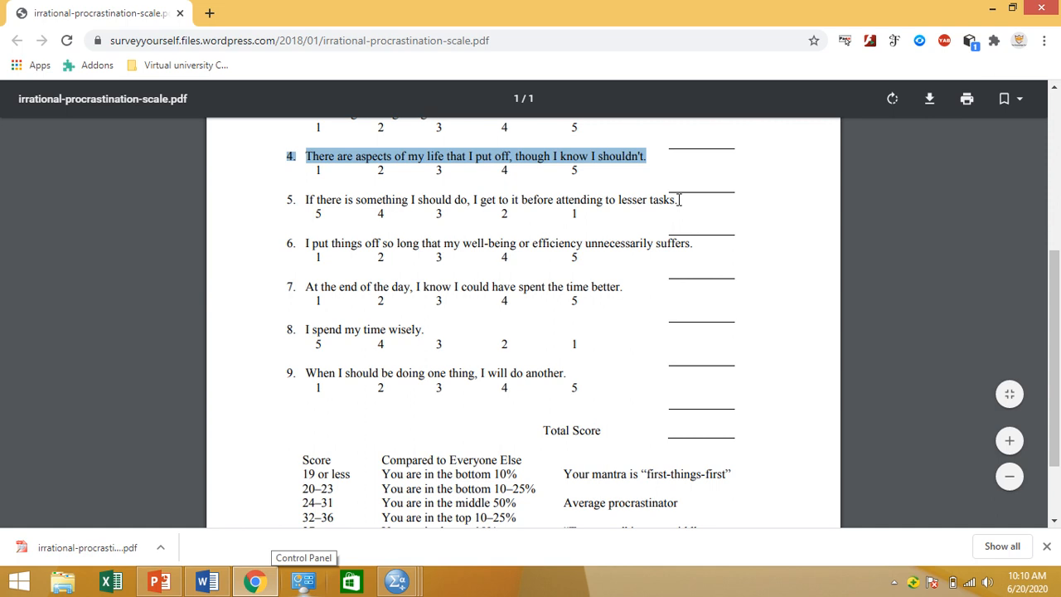
pyautogui.moveTo(677, 201); pyautogui.dragTo(300, 193)
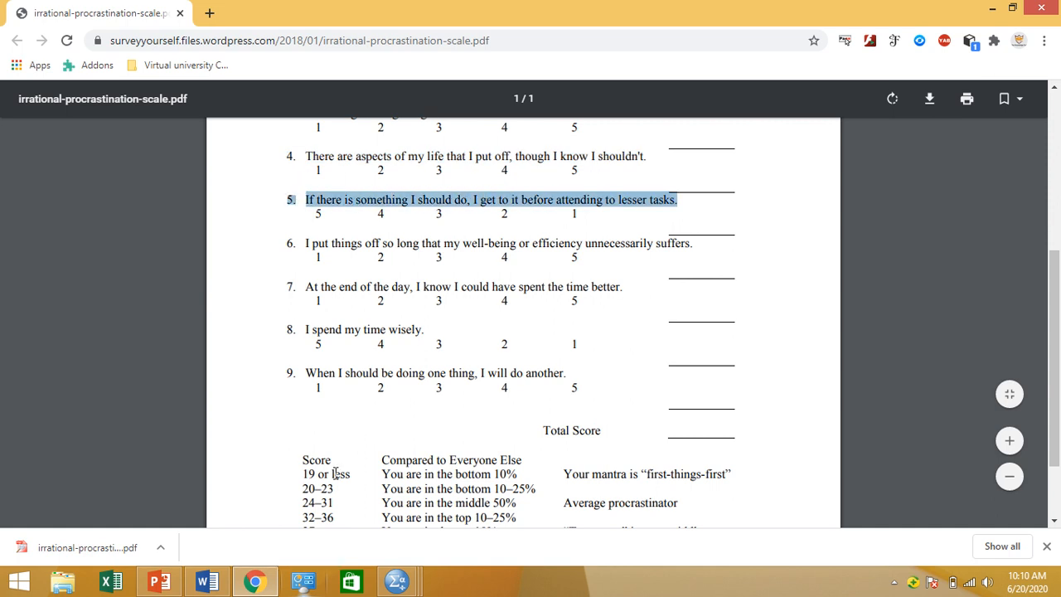
pyautogui.click(267, 587)
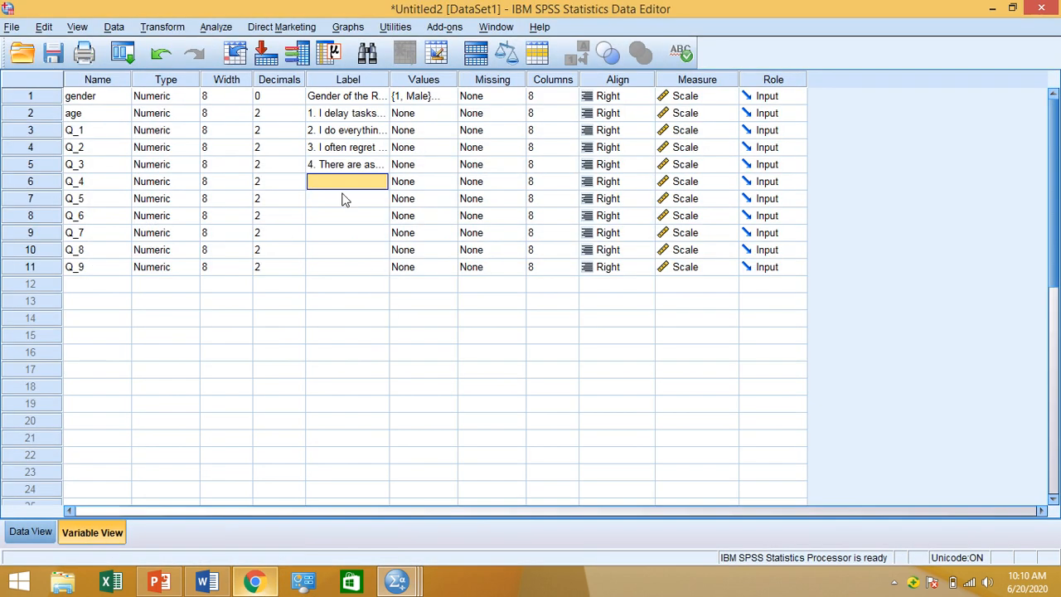
pyautogui.hotkey('ctrl', 'v')
pyautogui.click(344, 199)
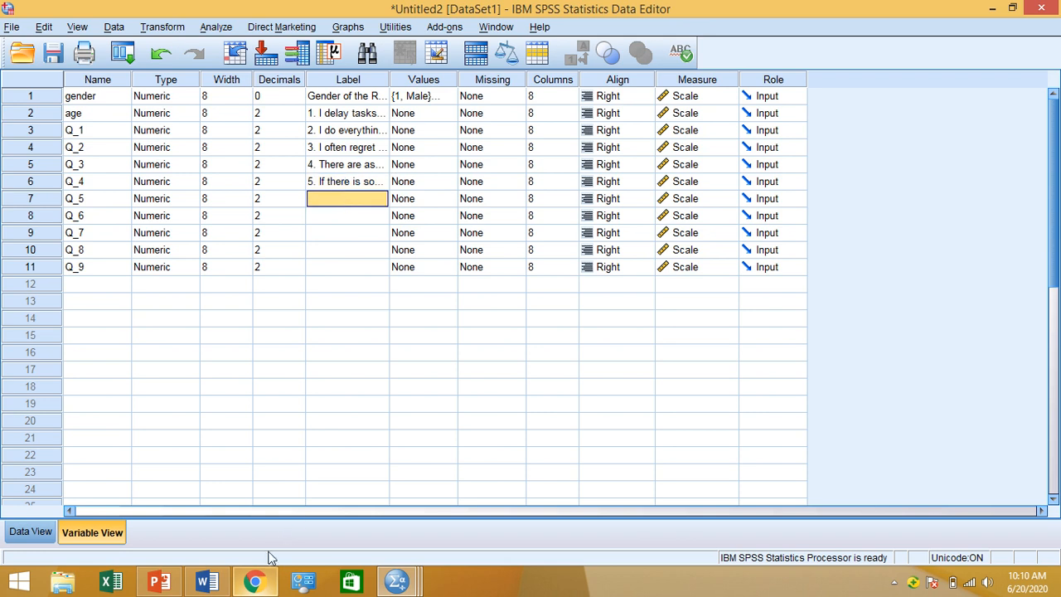
# Label Q_5 in SPSS with questionnaire item "6. I put things off so long that my well-being or efficiency unnecessarily suffers." copied from Chrome.
pyautogui.click(256, 581)
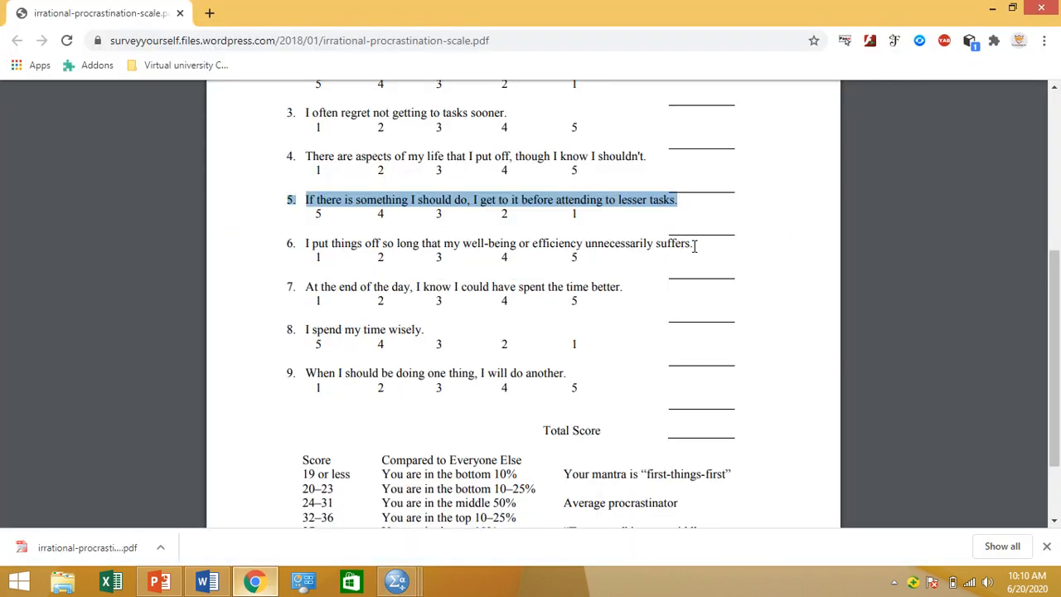
pyautogui.moveTo(692, 243); pyautogui.dragTo(285, 240)
pyautogui.hotkey('ctrl', 'c')
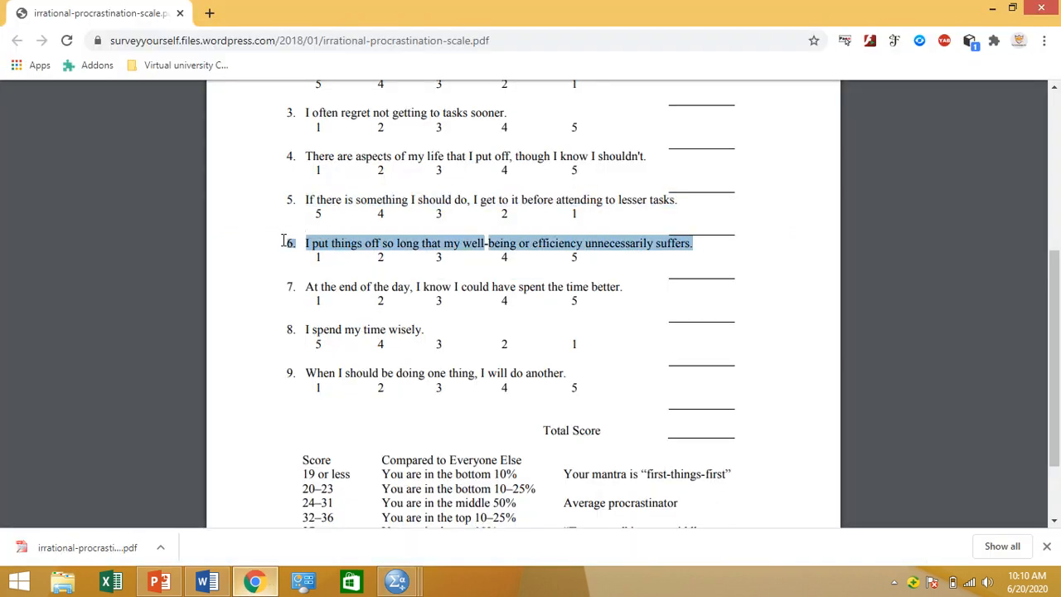
pyautogui.click(254, 581)
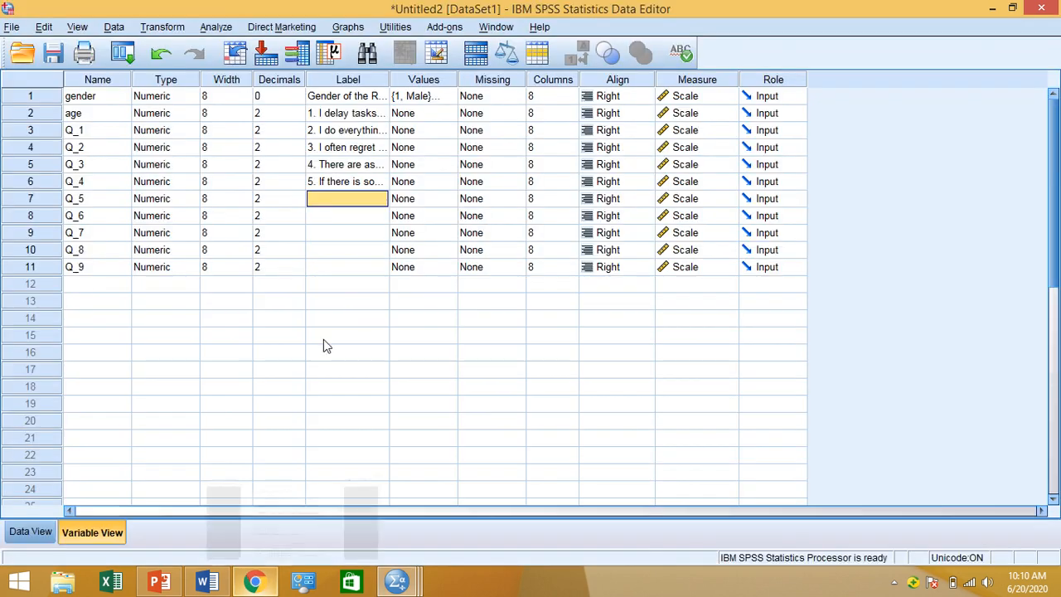
pyautogui.hotkey('ctrl', 'v')
pyautogui.press('Return')
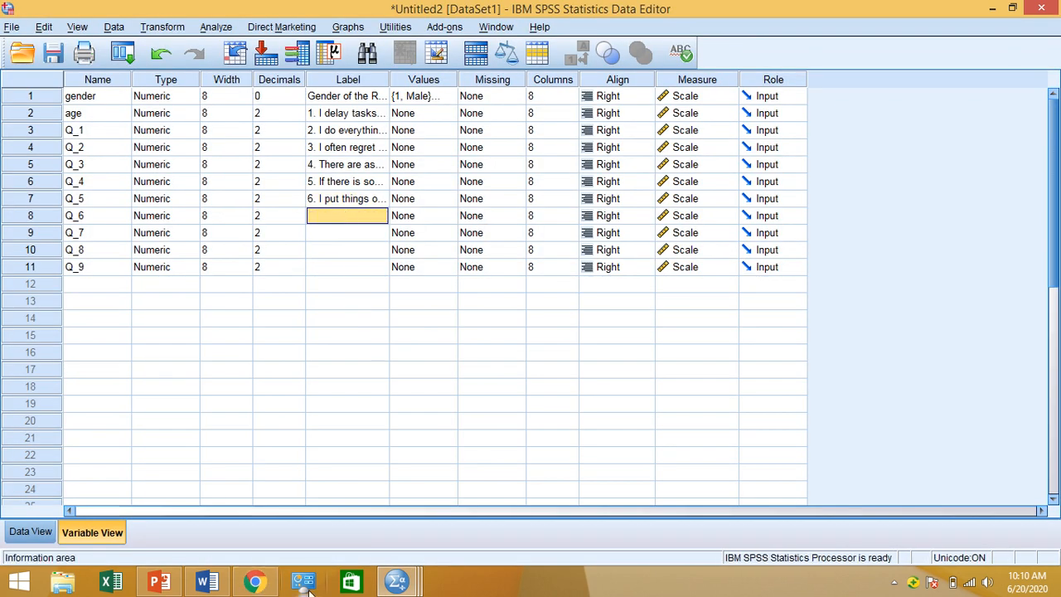
# Label Q_6 in SPSS with "7. At the end of the day, I know I could have spent the time better." copied from Chrome.
pyautogui.click(254, 581)
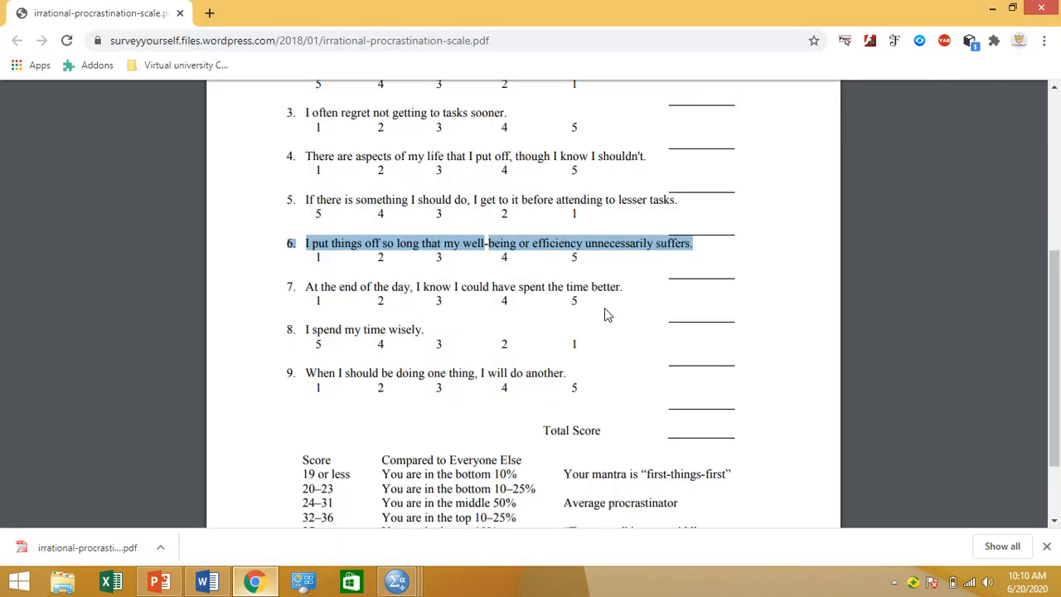
pyautogui.moveTo(623, 286); pyautogui.dragTo(294, 279)
pyautogui.hotkey('ctrl', 'c')
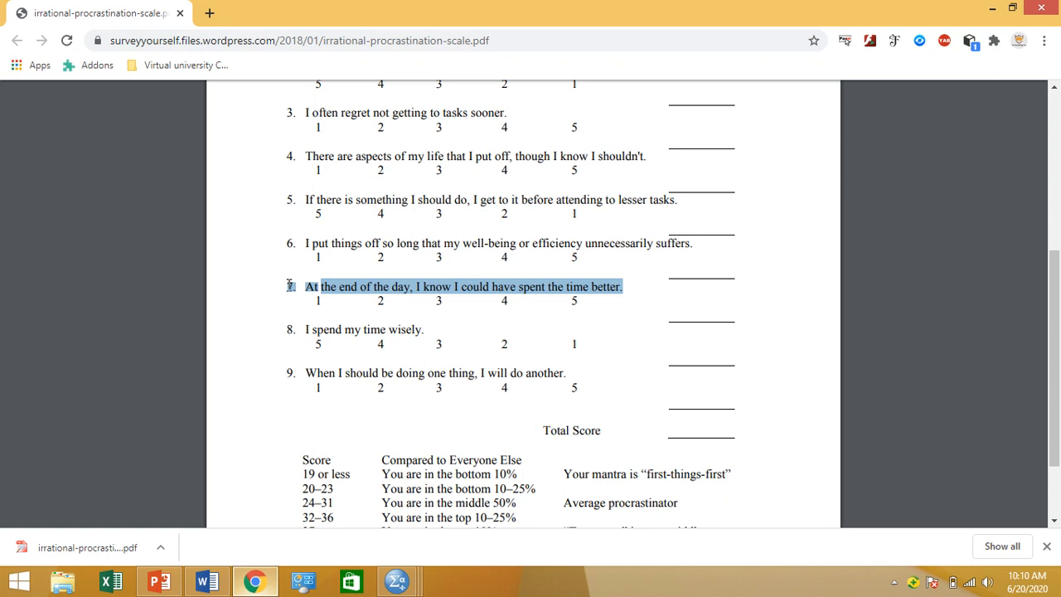
pyautogui.click(263, 588)
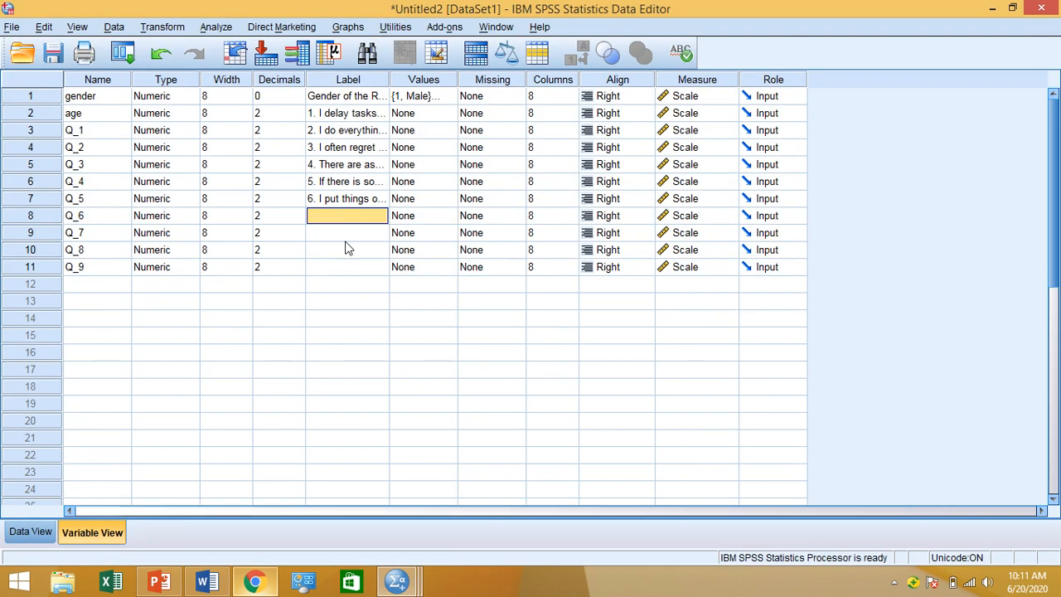
pyautogui.hotkey('ctrl', 'v')
pyautogui.press('Return')
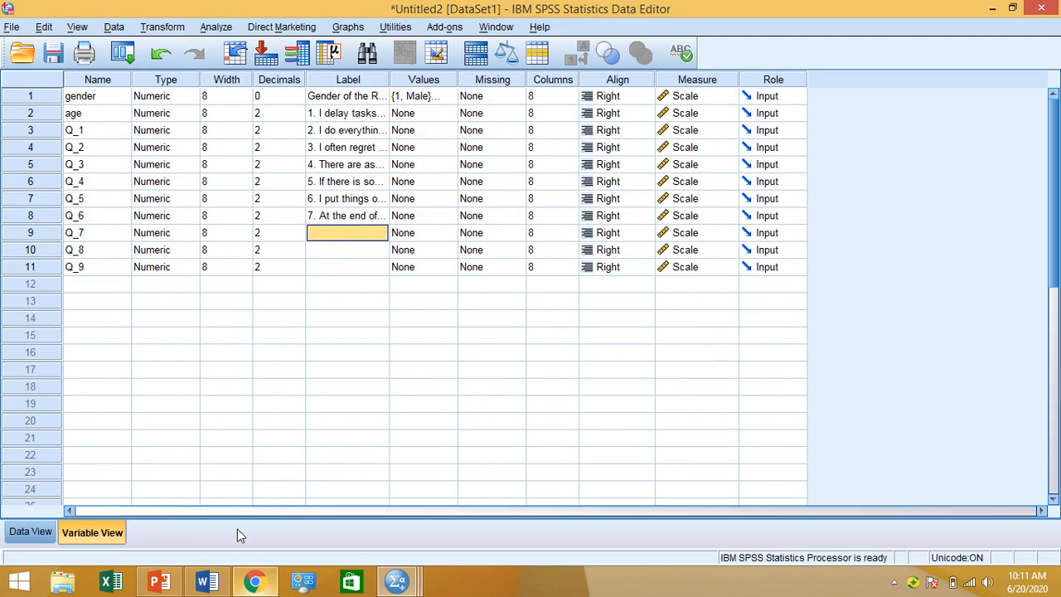
# Label Q_7 in SPSS with "8. I spend my time wisely" copied from the questionnaire in Chrome.
pyautogui.click(254, 581)
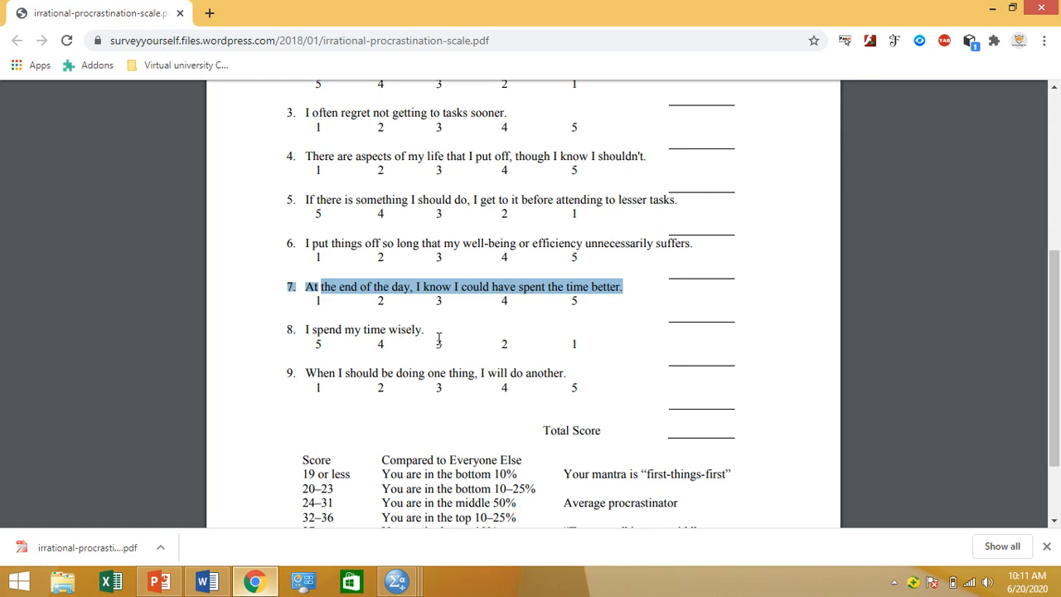
pyautogui.moveTo(438, 338); pyautogui.dragTo(291, 325)
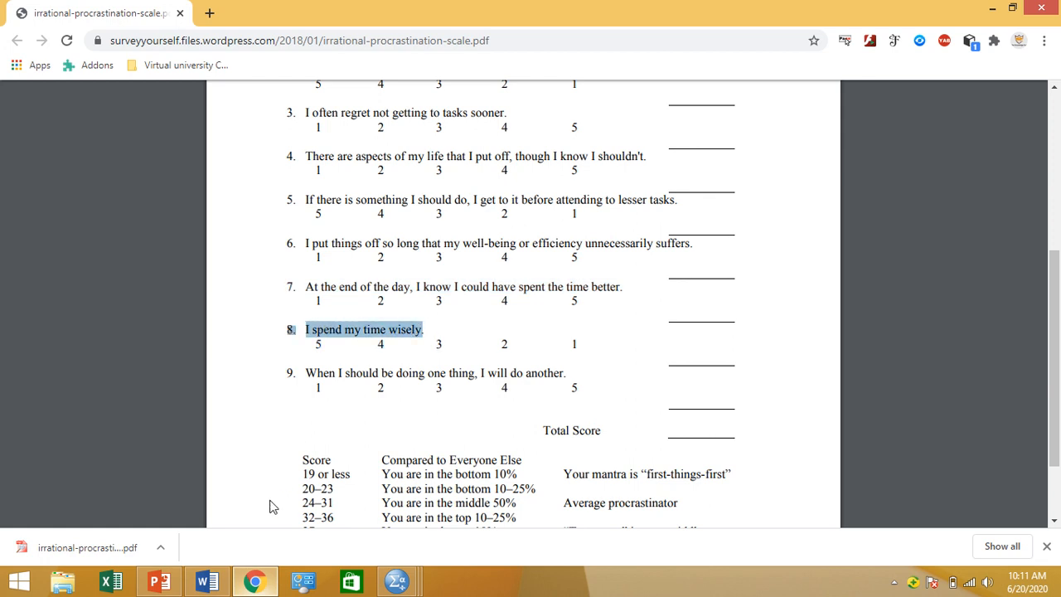
pyautogui.click(263, 582)
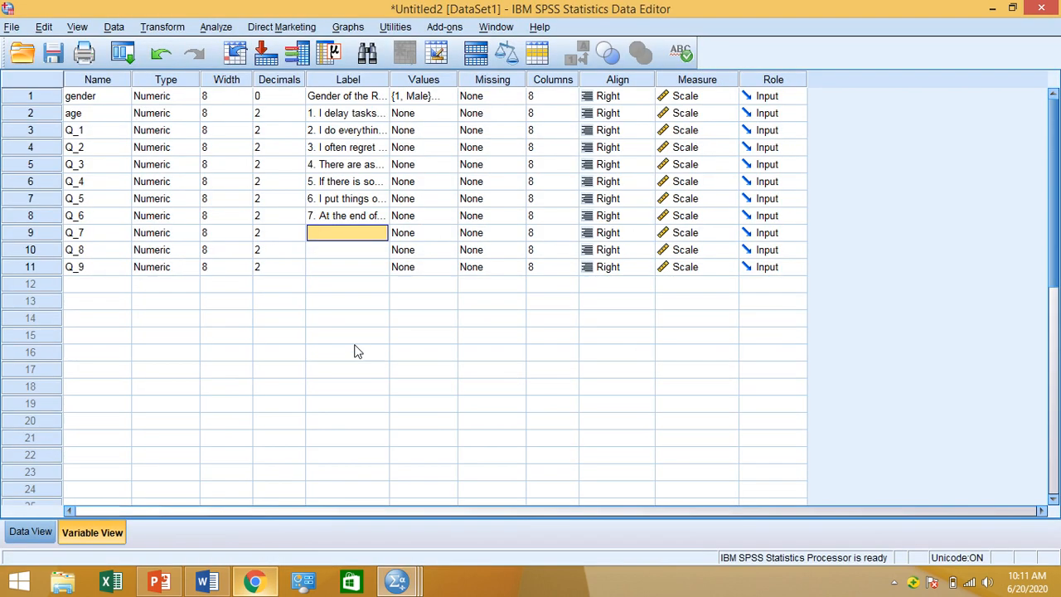
pyautogui.click(355, 252)
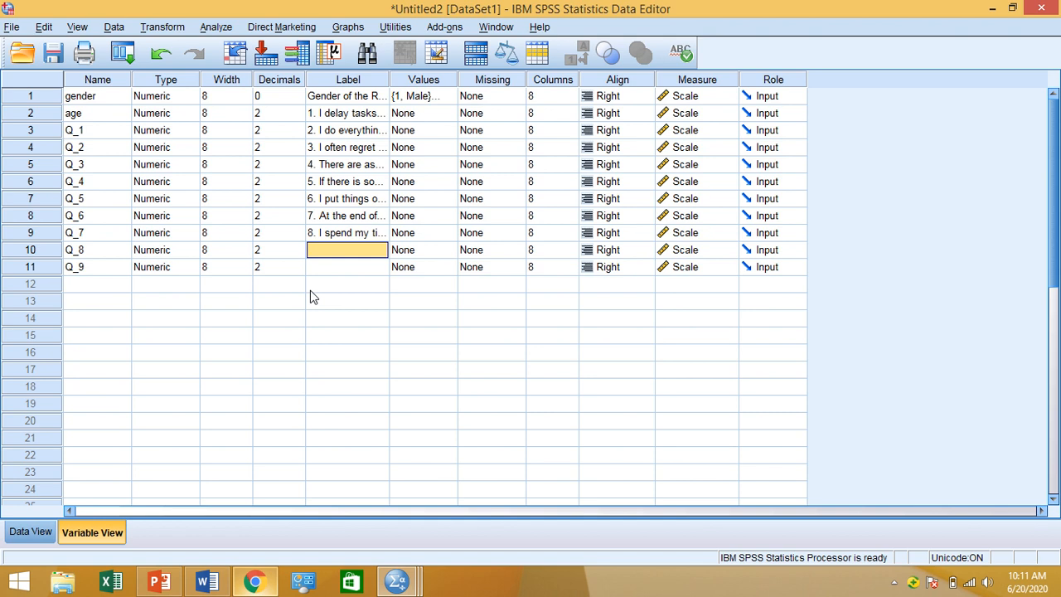
# Paste the copied label "8. I spend my time wisely" as the label of Q_8.
pyautogui.click(313, 116)
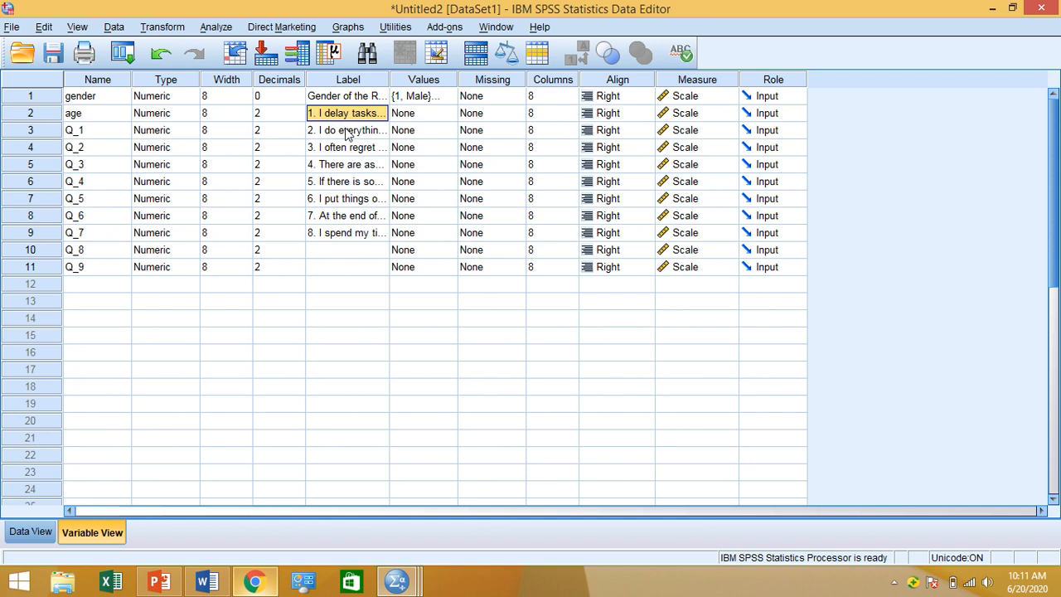
pyautogui.click(342, 234)
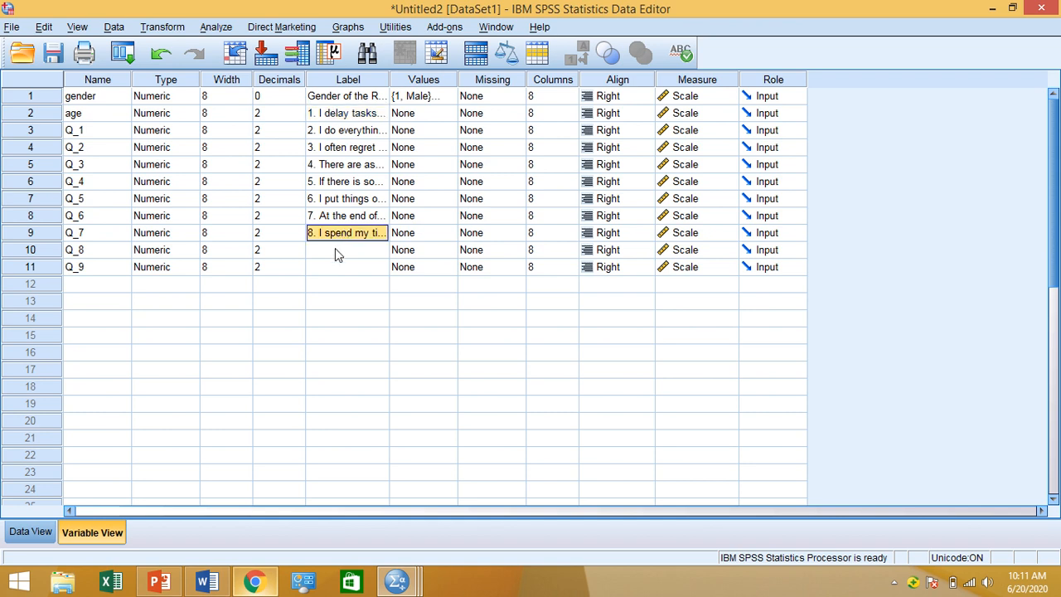
pyautogui.click(337, 250)
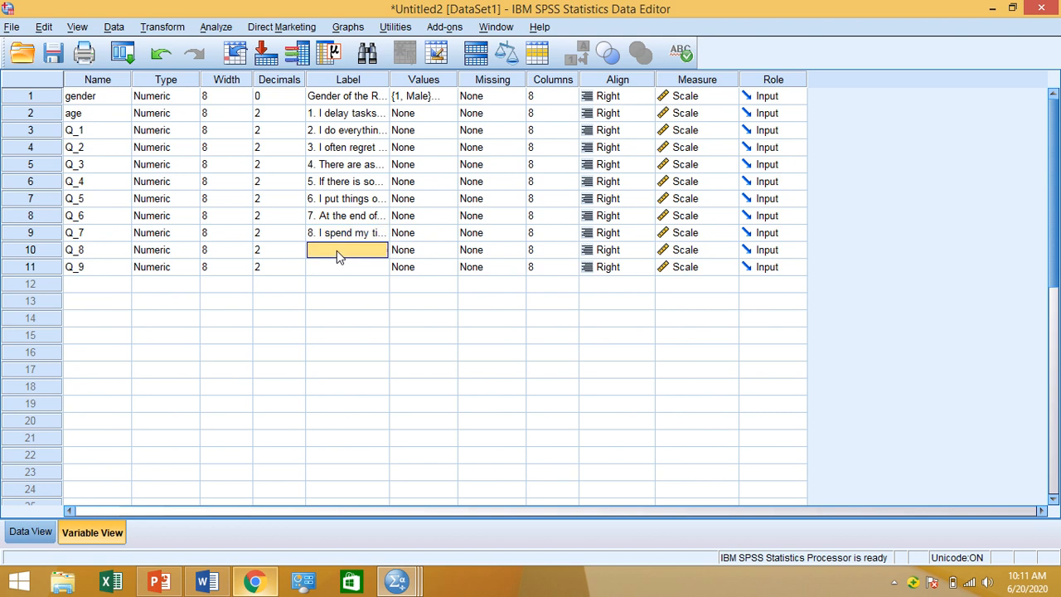
pyautogui.hotkey('ctrl', 'v')
# Replace the label of Q_7 with Q_6's label, "7. At the end of the day, I know I could have spent the time better.".
pyautogui.click(342, 234)
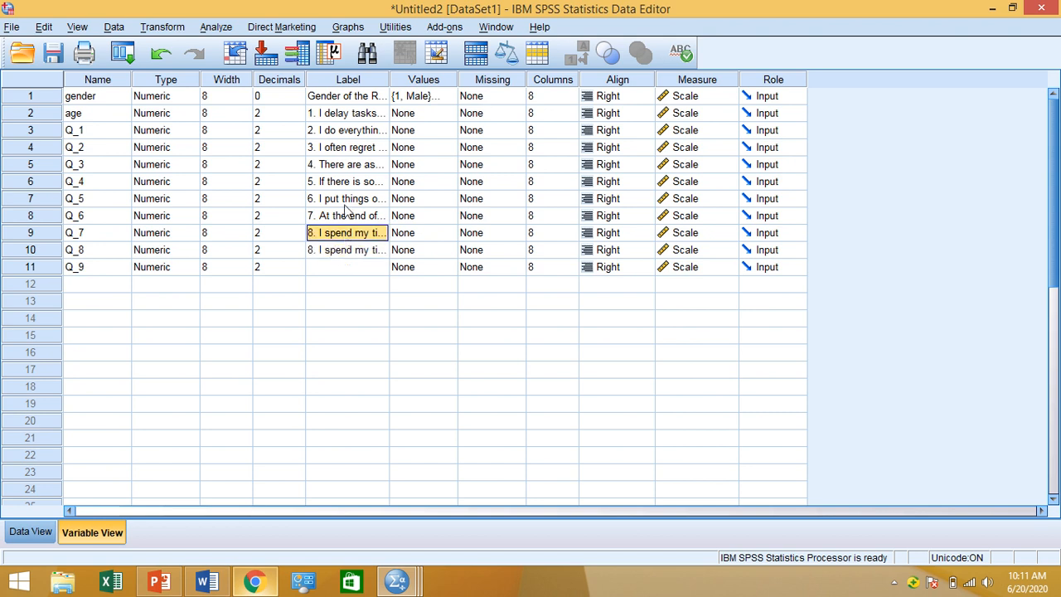
pyautogui.click(340, 217)
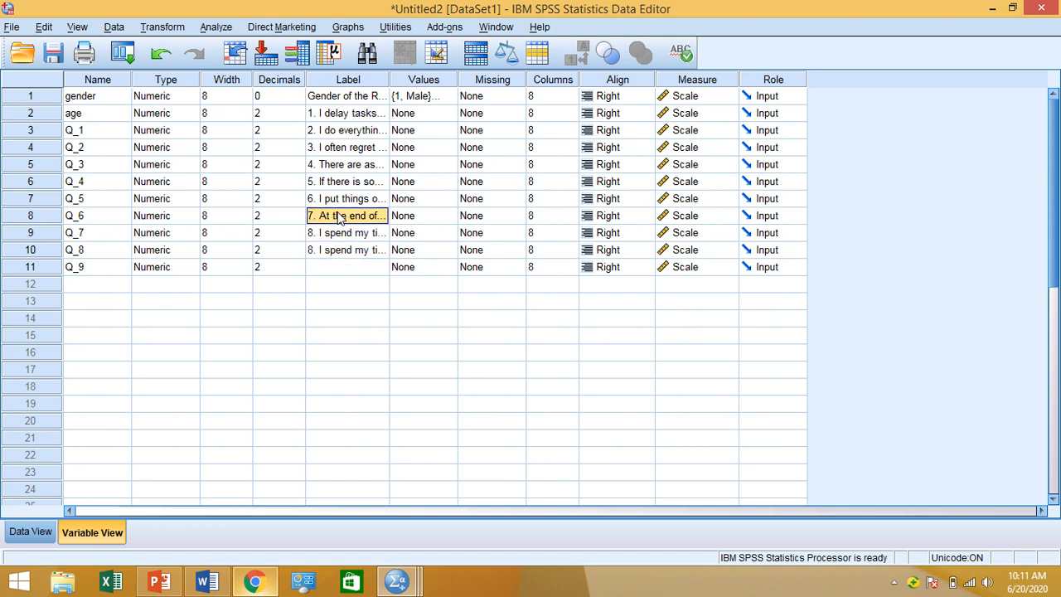
pyautogui.doubleClick(337, 233)
pyautogui.hotkey('ctrl', 'a')
pyautogui.hotkey('ctrl', 'v')
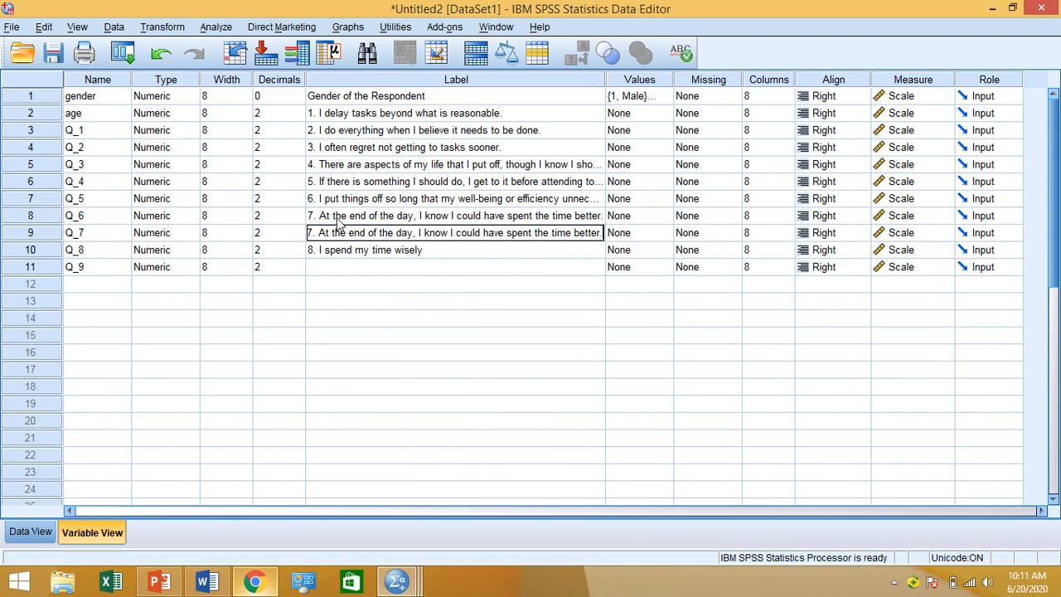
# Move the label "6. I put things off so long that my well-being or efficiency unnecessarily suffers." from Q_5 to Q_6, replacing its label.
pyautogui.click(347, 218)
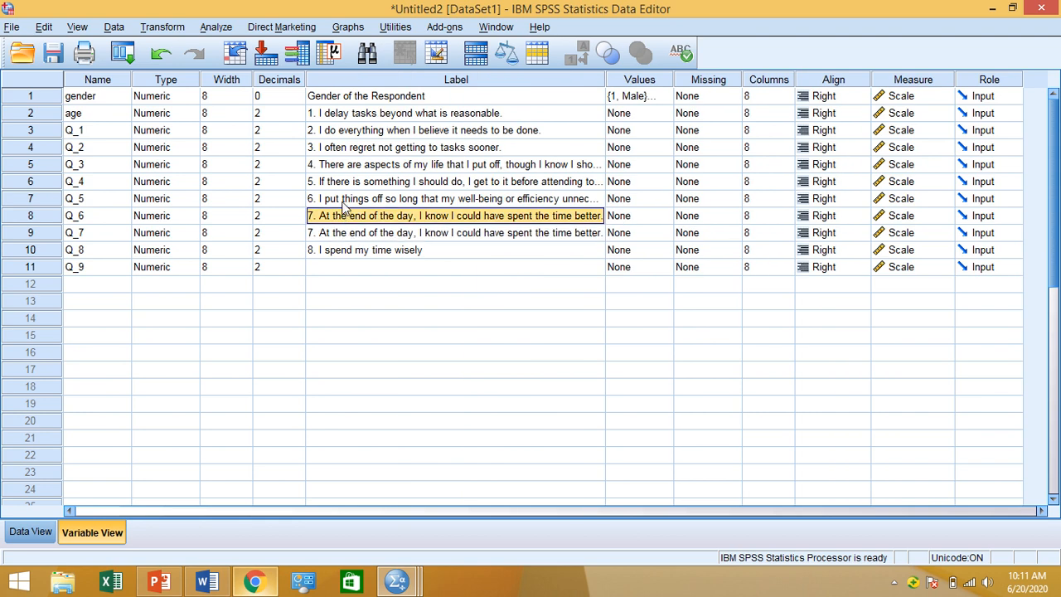
pyautogui.doubleClick(342, 199)
pyautogui.hotkey('ctrl', 'a')
pyautogui.hotkey('ctrl', 'c')
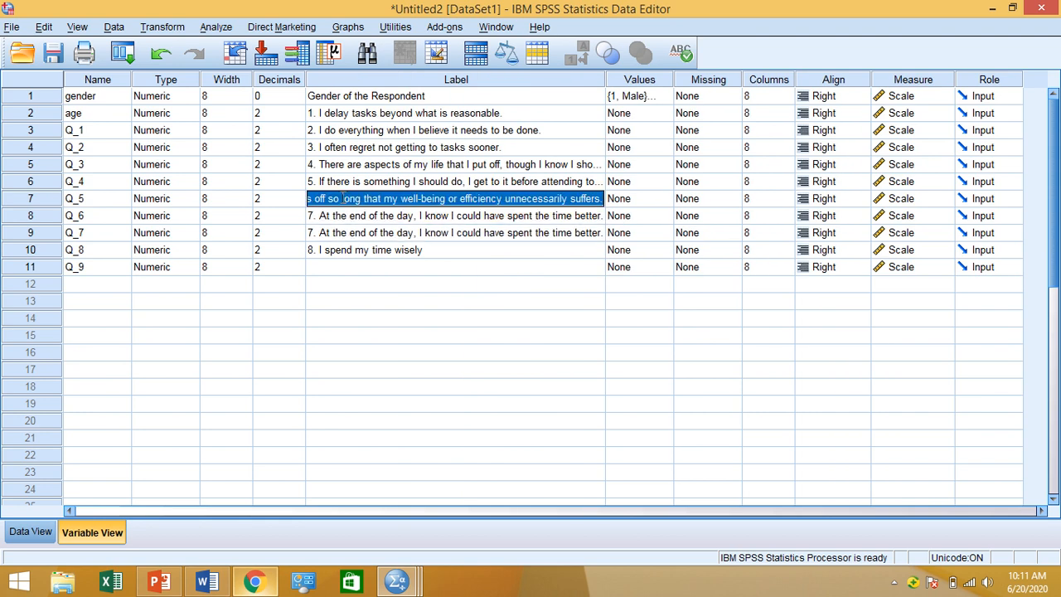
pyautogui.press('Delete')
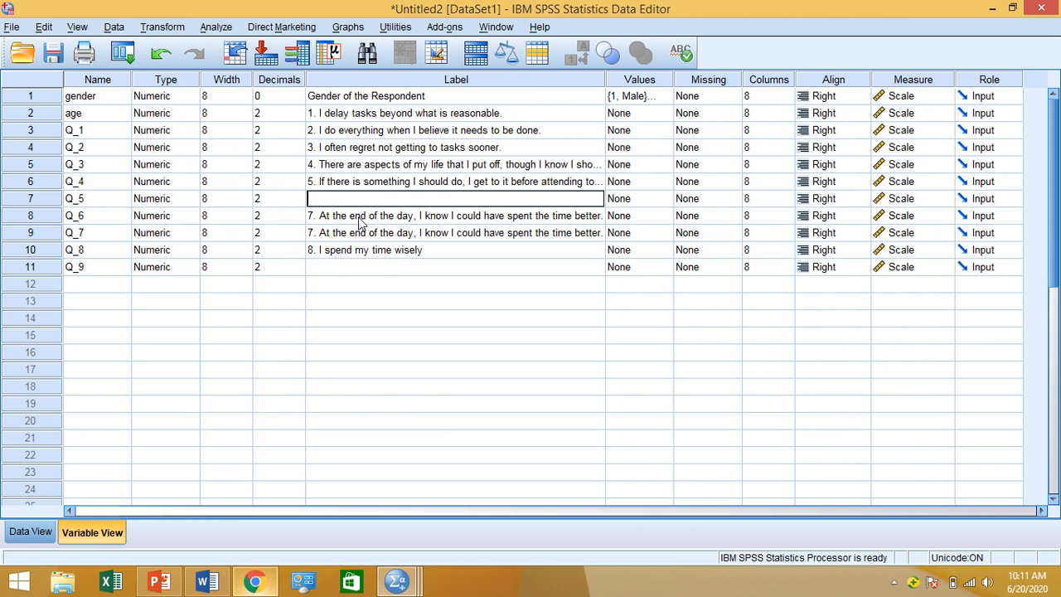
pyautogui.click(359, 215)
pyautogui.hotkey('ctrl', 'a')
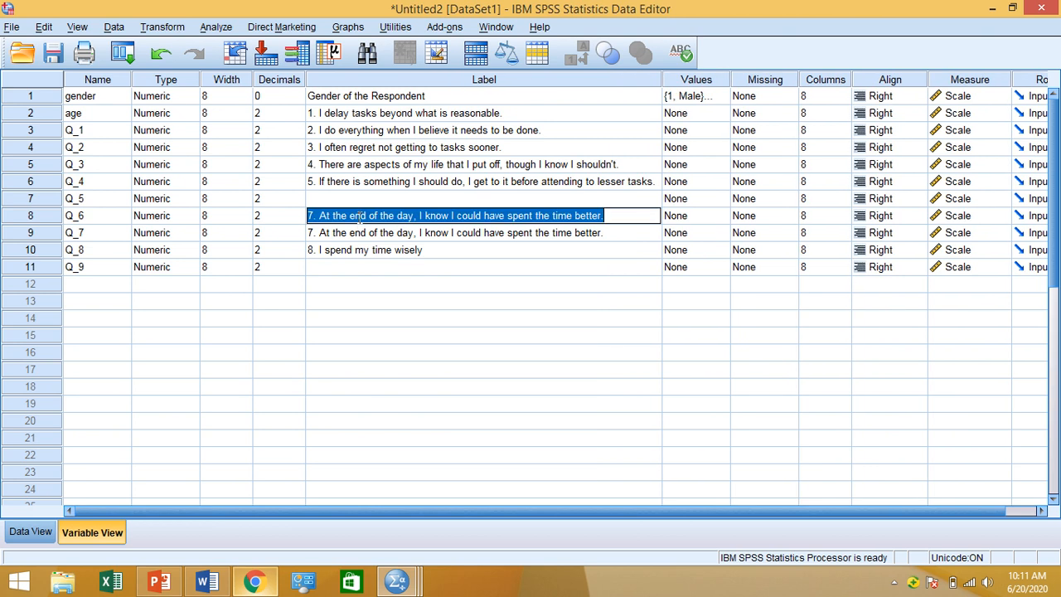
pyautogui.hotkey('ctrl', 'v')
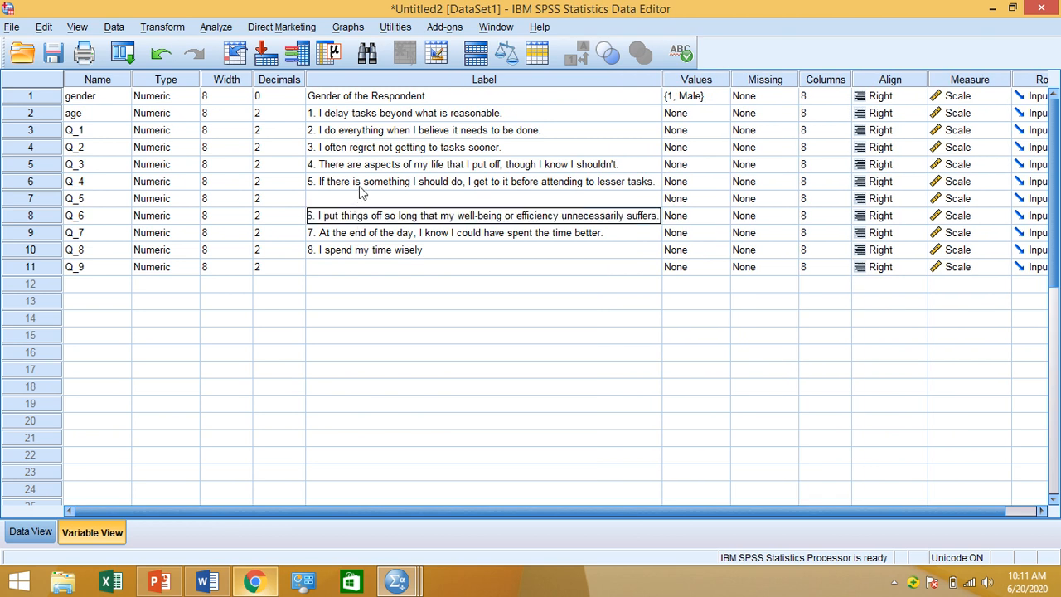
# Move the label "5. If there is something I should do, I get to it before attending to lesser tasks." from Q_4 to Q_5.
pyautogui.click(359, 181)
pyautogui.hotkey('ctrl', 'a')
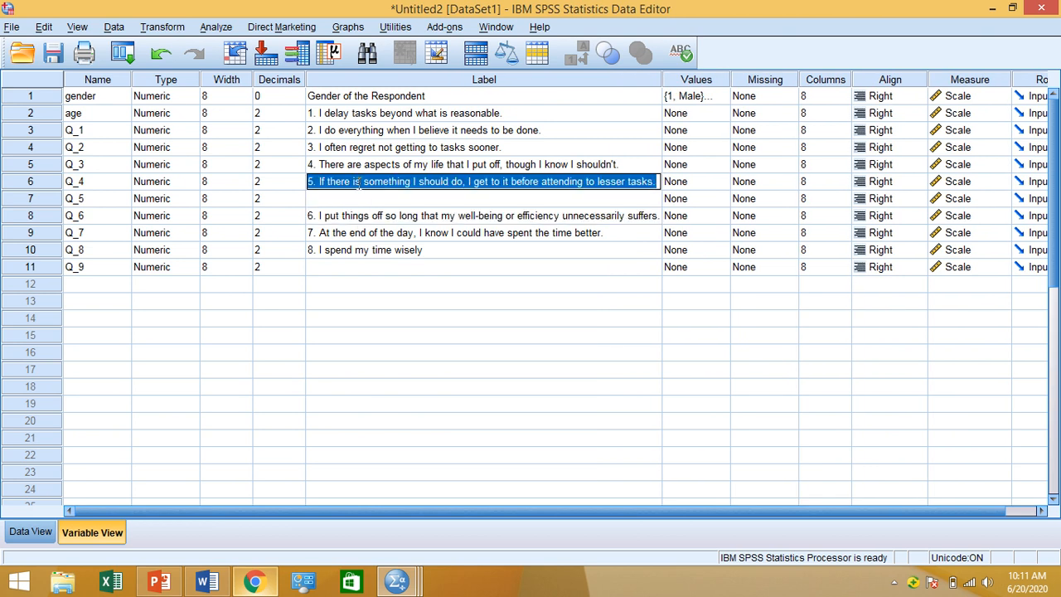
pyautogui.hotkey('ctrl', 'x')
pyautogui.click(358, 199)
pyautogui.hotkey('ctrl', 'v')
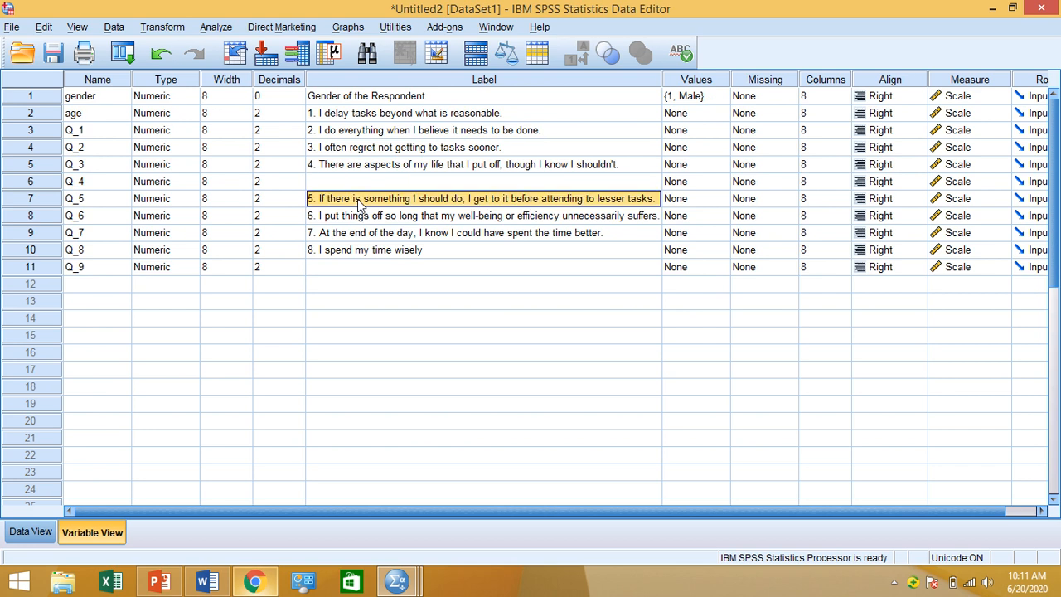
# Move the label "4. There are aspects of my life that I put off, though I know I shouldn't." from Q_3 to Q_4.
pyautogui.click(358, 169)
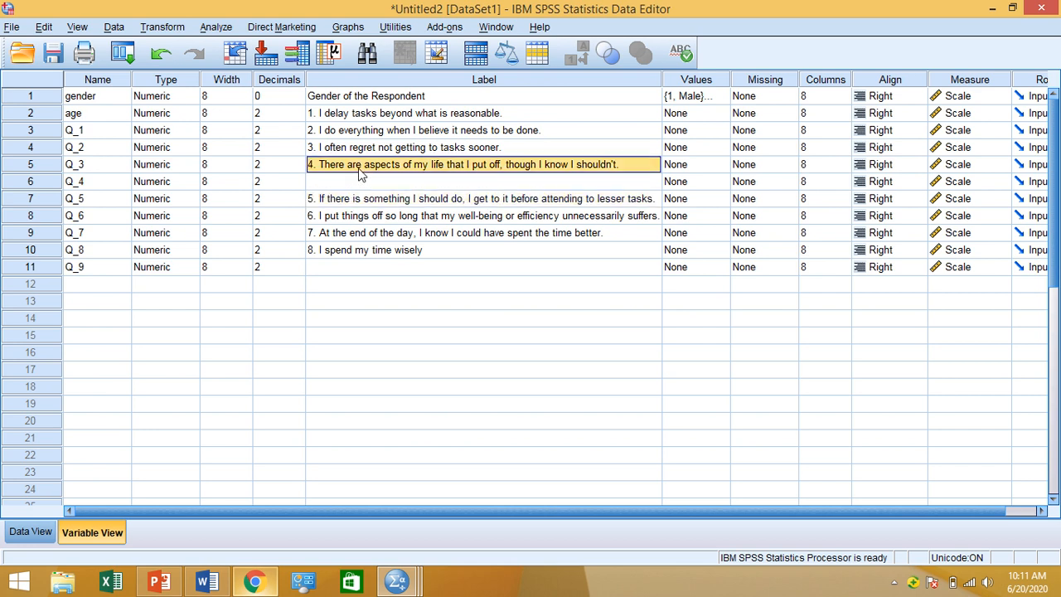
pyautogui.click(362, 169)
pyautogui.hotkey('ctrl', 'a')
pyautogui.hotkey('ctrl', 'x')
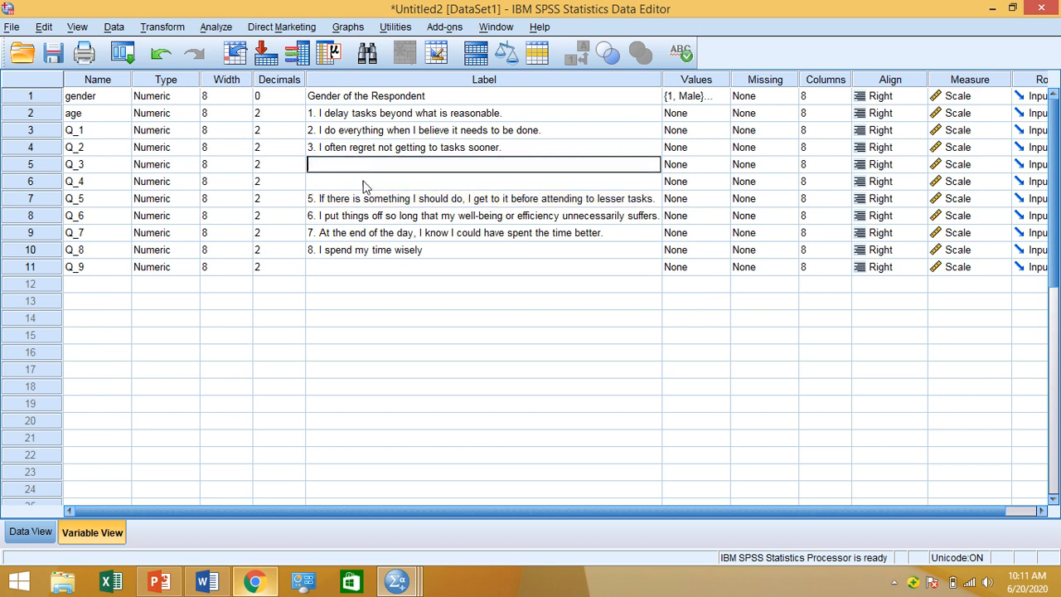
pyautogui.click(364, 182)
pyautogui.hotkey('ctrl', 'v')
# Move the label "3. I often regret not getting to tasks sooner." from Q_2 to Q_3.
pyautogui.click(362, 148)
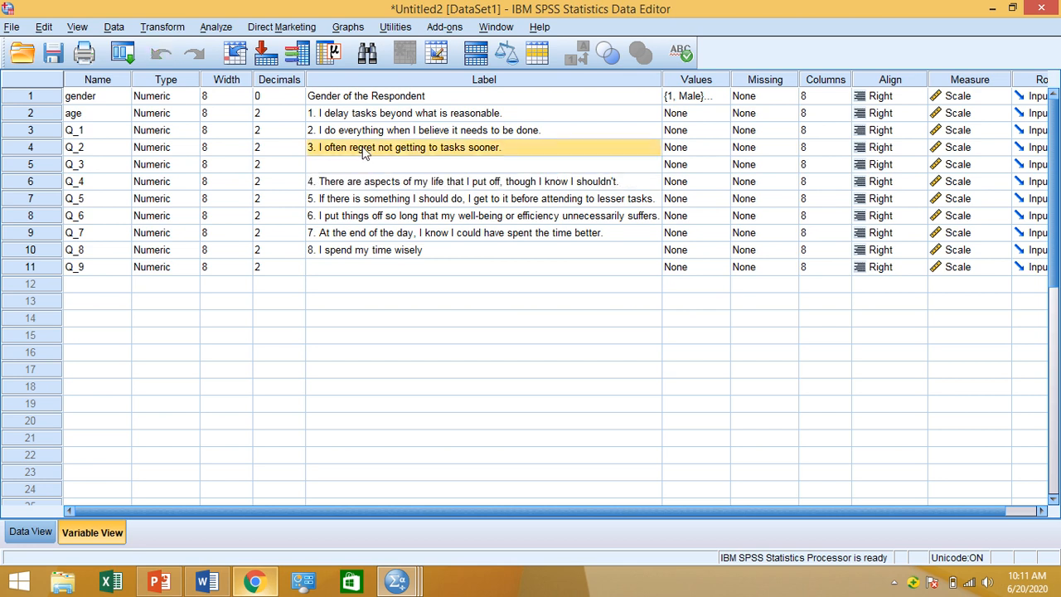
pyautogui.click(362, 147)
pyautogui.hotkey('ctrl', 'a')
pyautogui.hotkey('ctrl', 'x')
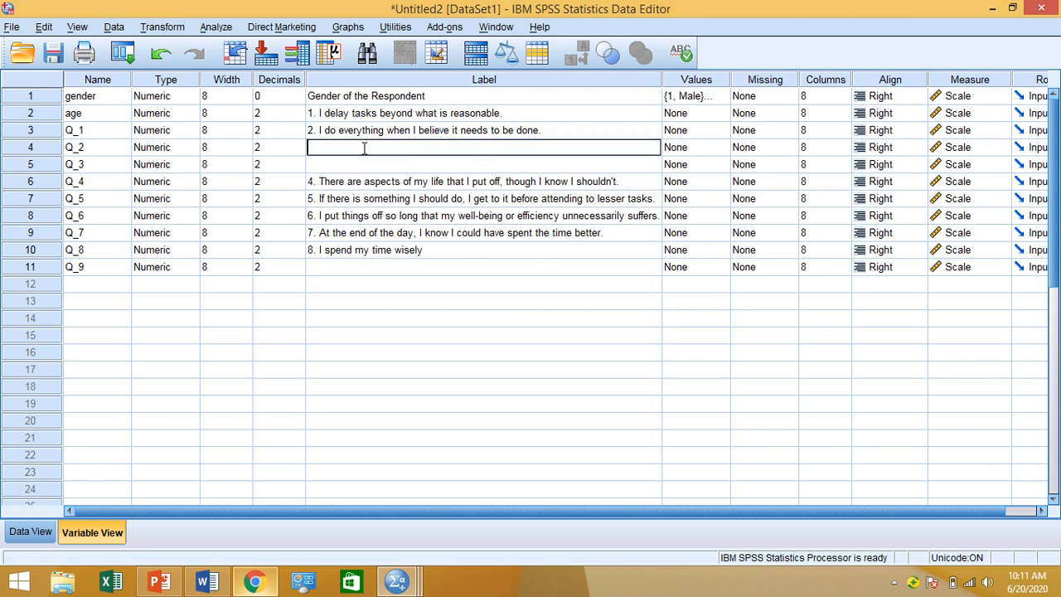
pyautogui.click(373, 162)
pyautogui.doubleClick(374, 163)
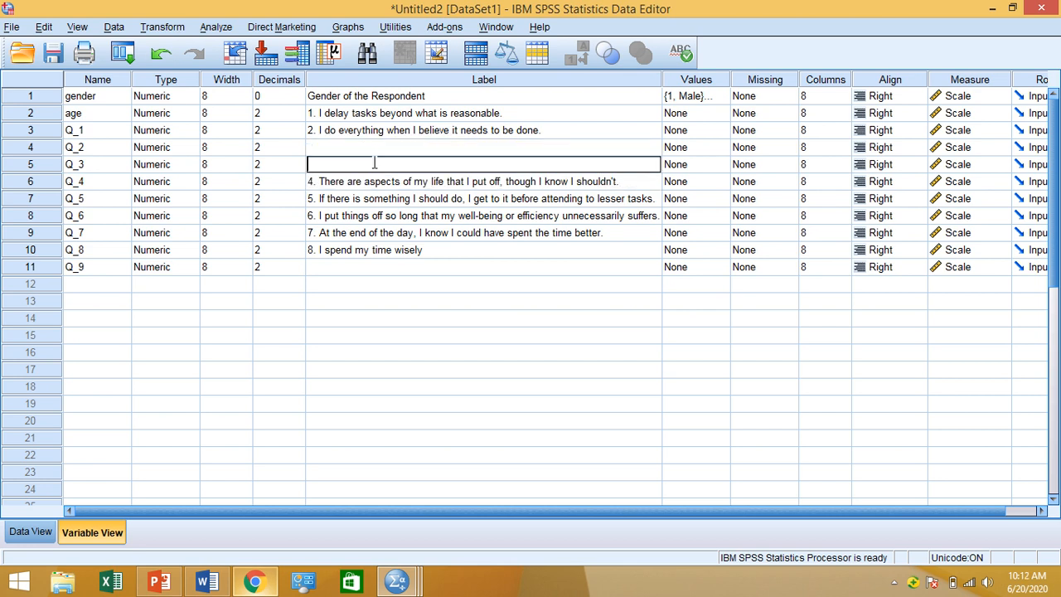
pyautogui.hotkey('ctrl', 'v')
# Move the label "2. I do everything when I believe it needs to be done." from Q_1 to Q_2.
pyautogui.click(377, 130)
pyautogui.doubleClick(377, 126)
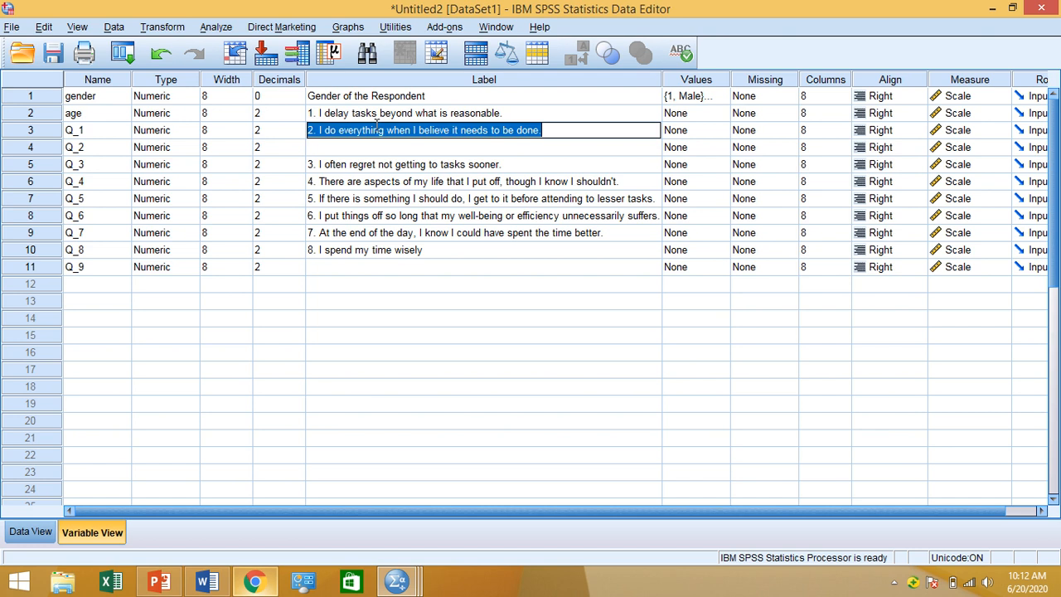
pyautogui.hotkey('ctrl', 'x')
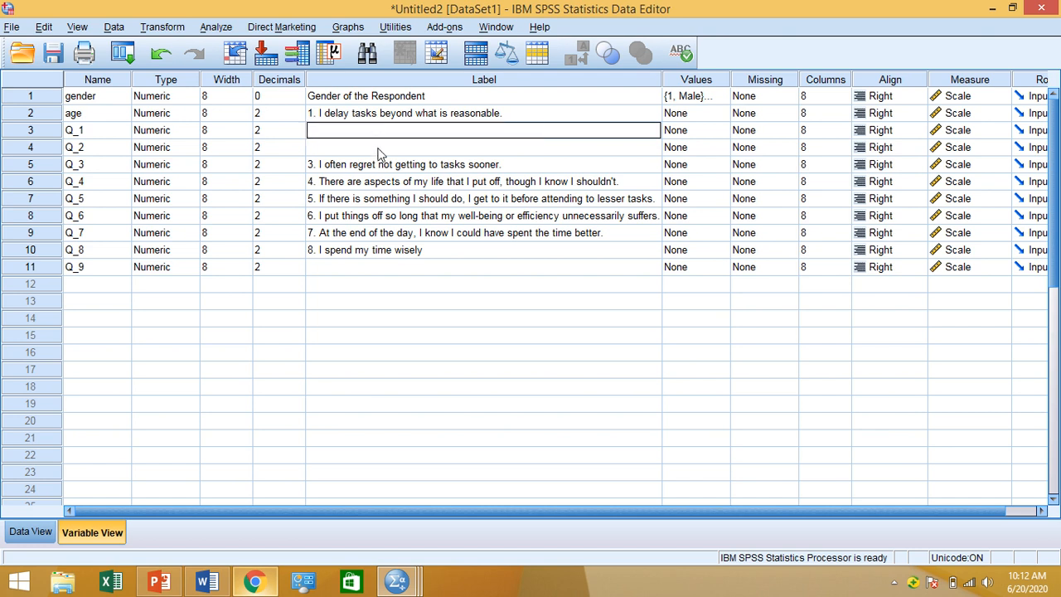
pyautogui.doubleClick(378, 143)
pyautogui.hotkey('ctrl', 'v')
# Move the label "1. I delay tasks beyond what is reasonable." from age to Q_1.
pyautogui.click(373, 115)
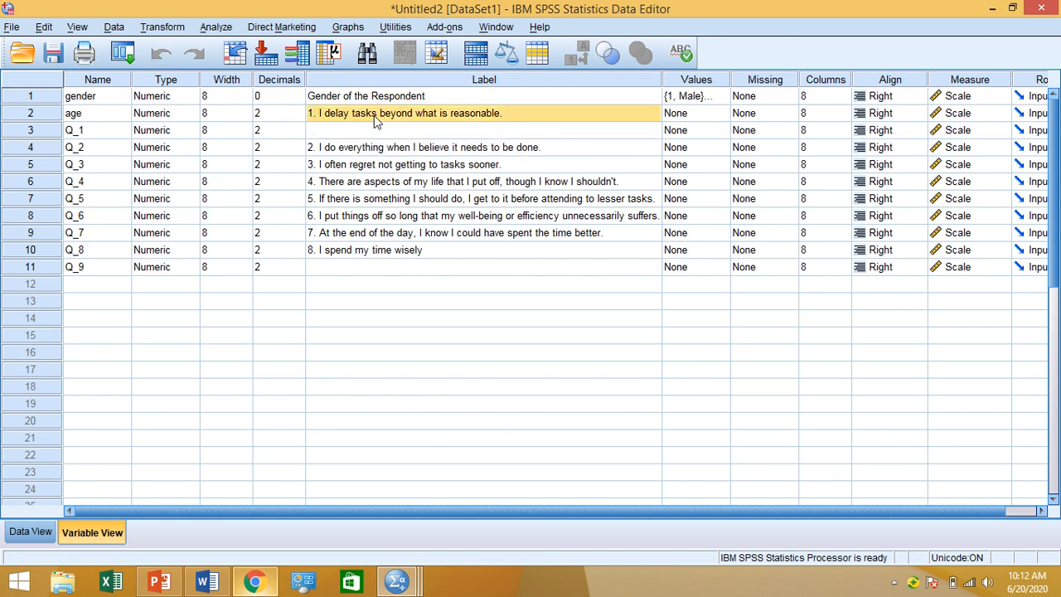
pyautogui.doubleClick(374, 115)
pyautogui.hotkey('ctrl', 'a')
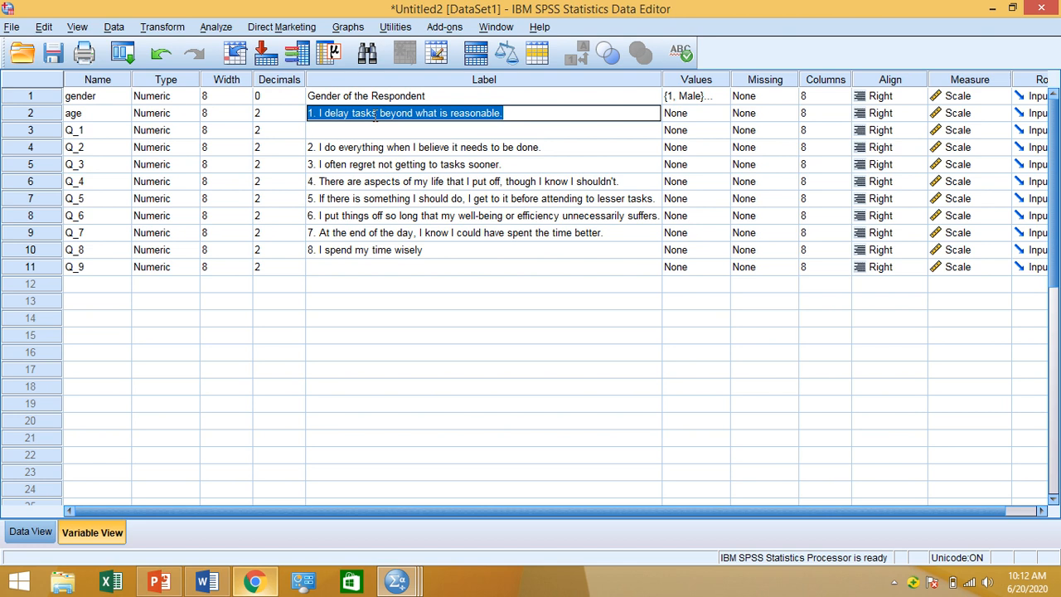
pyautogui.hotkey('ctrl', 'x')
pyautogui.click(380, 132)
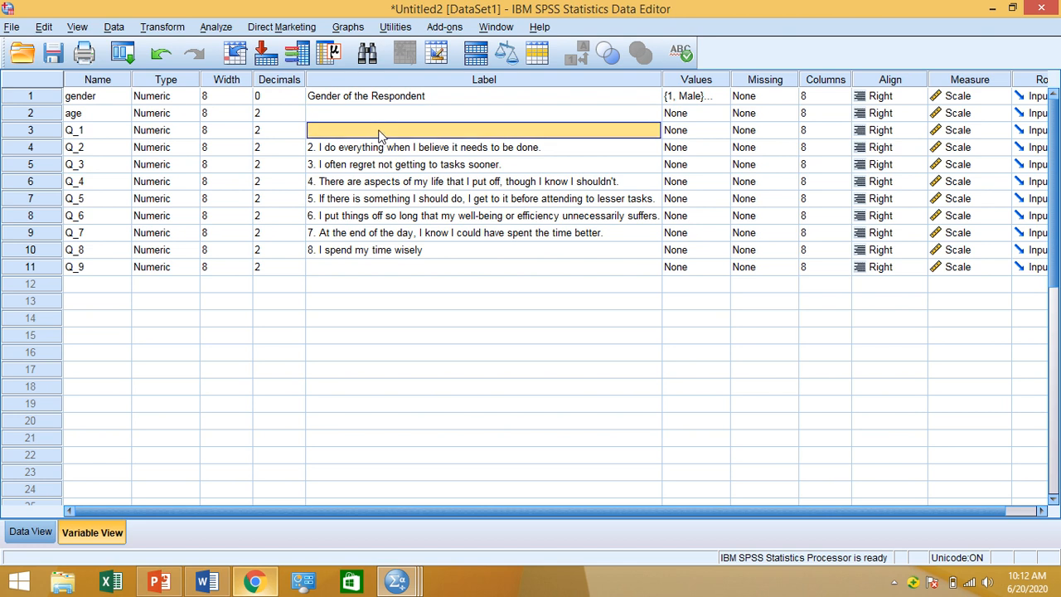
pyautogui.doubleClick(379, 133)
pyautogui.hotkey('ctrl', 'v')
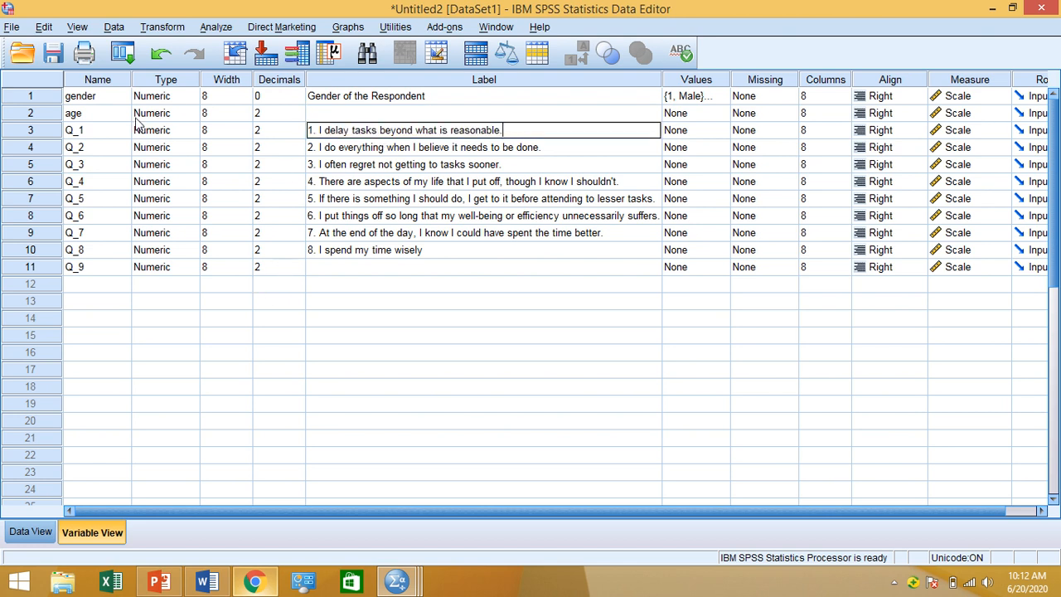
# Copy "9. When I should be doing one thing, I will do another." from the questionnaire PDF in Chrome into the label of Q_9 in SPSS.
pyautogui.click(329, 273)
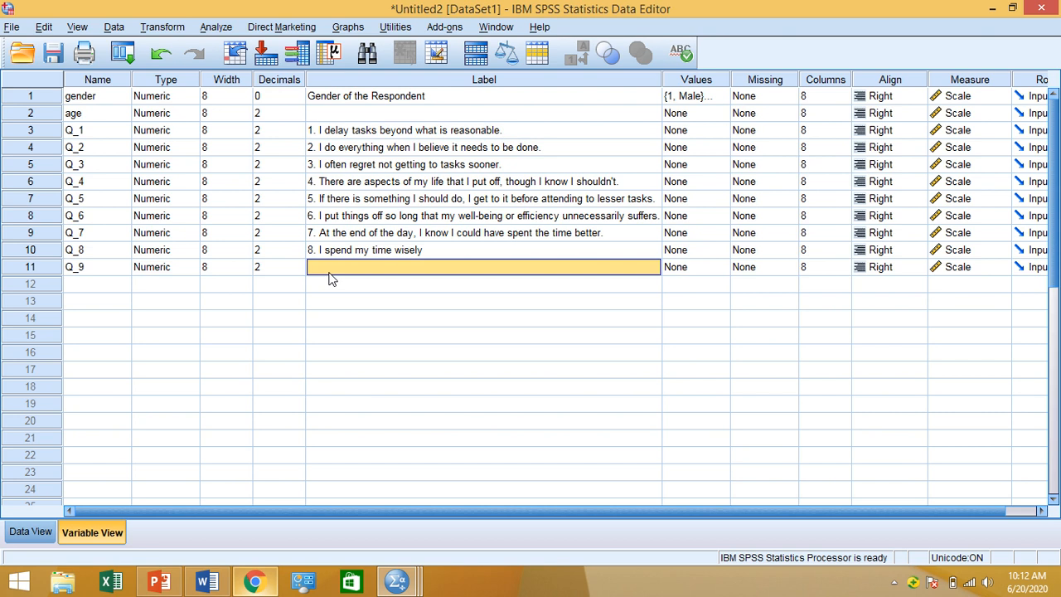
pyautogui.click(254, 580)
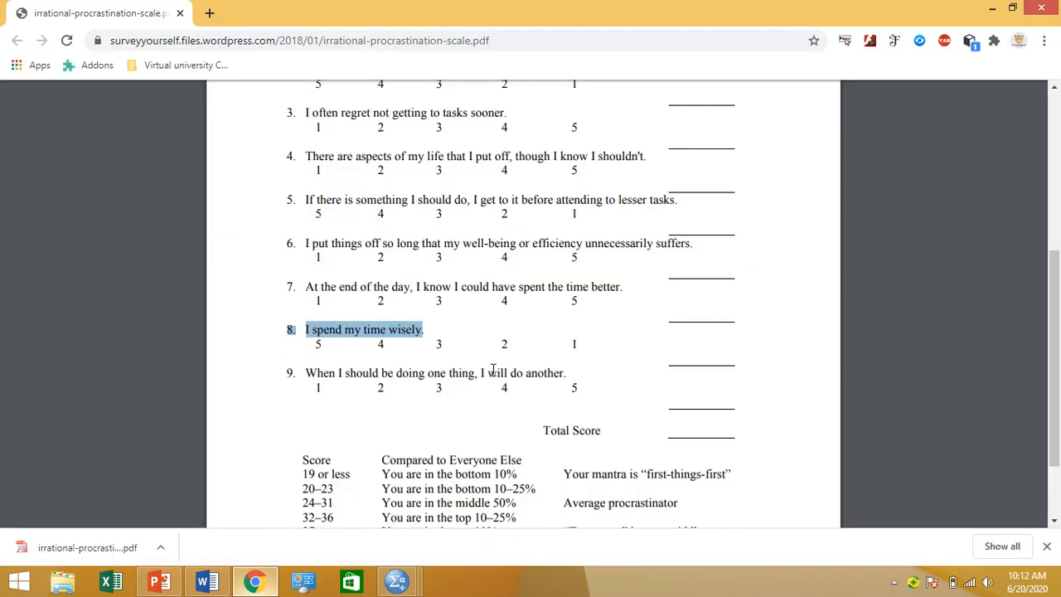
pyautogui.moveTo(566, 373); pyautogui.dragTo(285, 372)
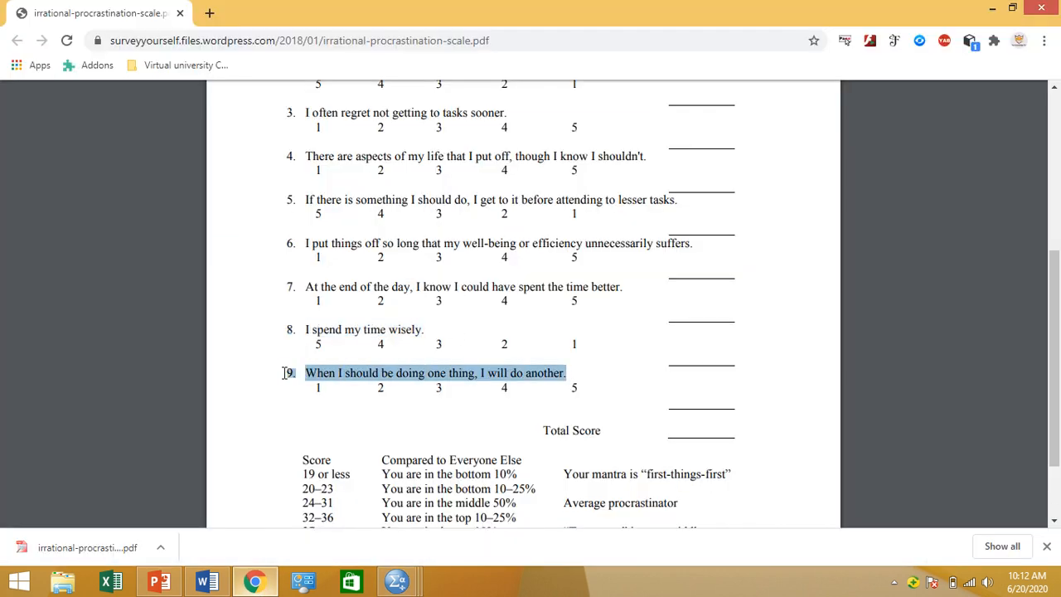
pyautogui.click(255, 581)
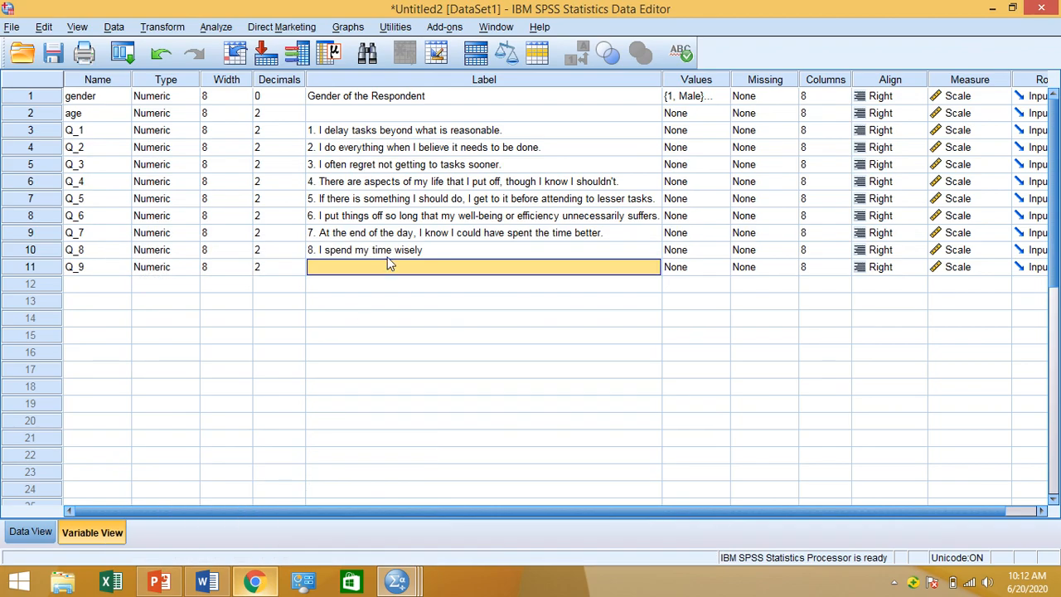
pyautogui.hotkey('ctrl', 'v')
pyautogui.click(343, 336)
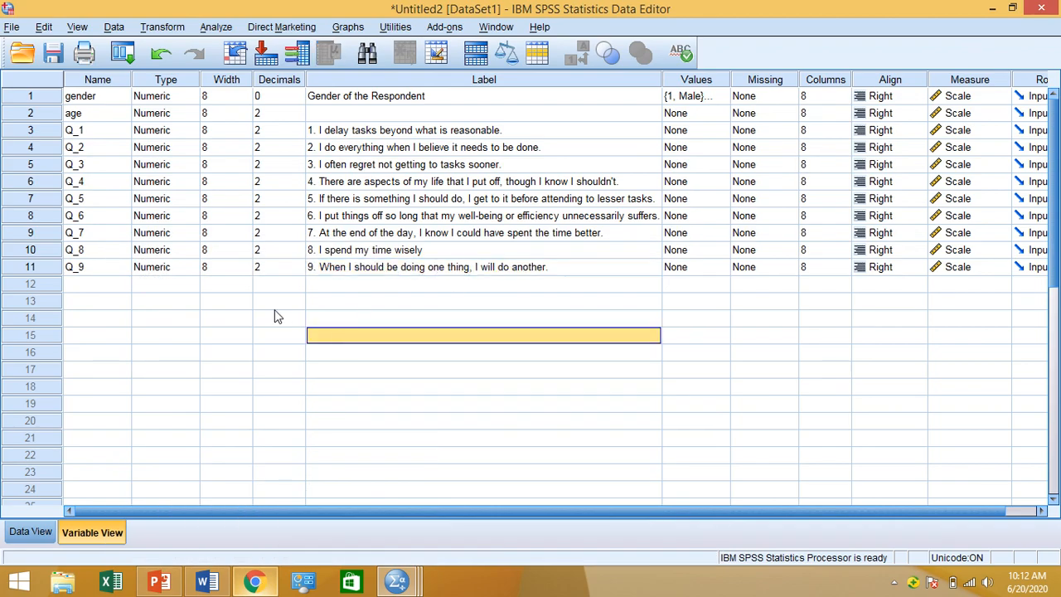
# Add the value label 1 = "Very Seldom or Not True of Me" to the age variable, copying the wording from the response scale in the PDF.
pyautogui.click(256, 582)
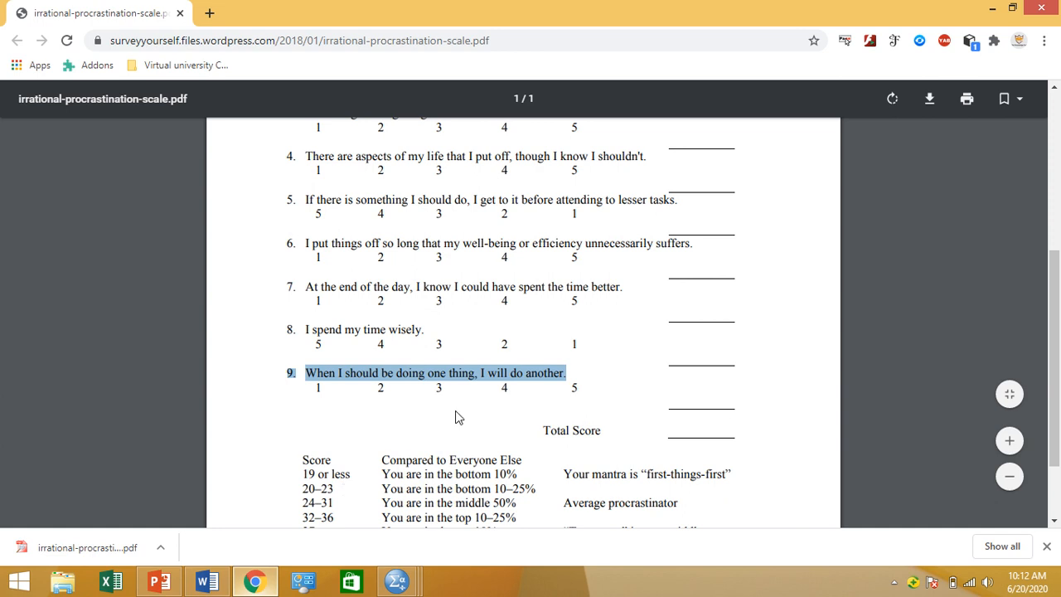
pyautogui.scroll(4, 1055, 240)
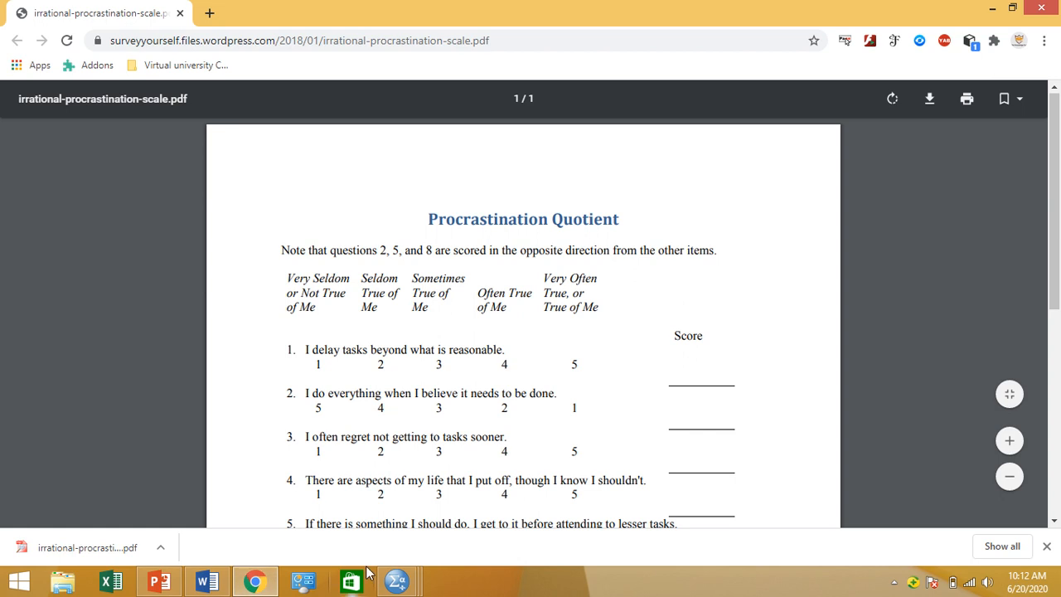
pyautogui.click(396, 581)
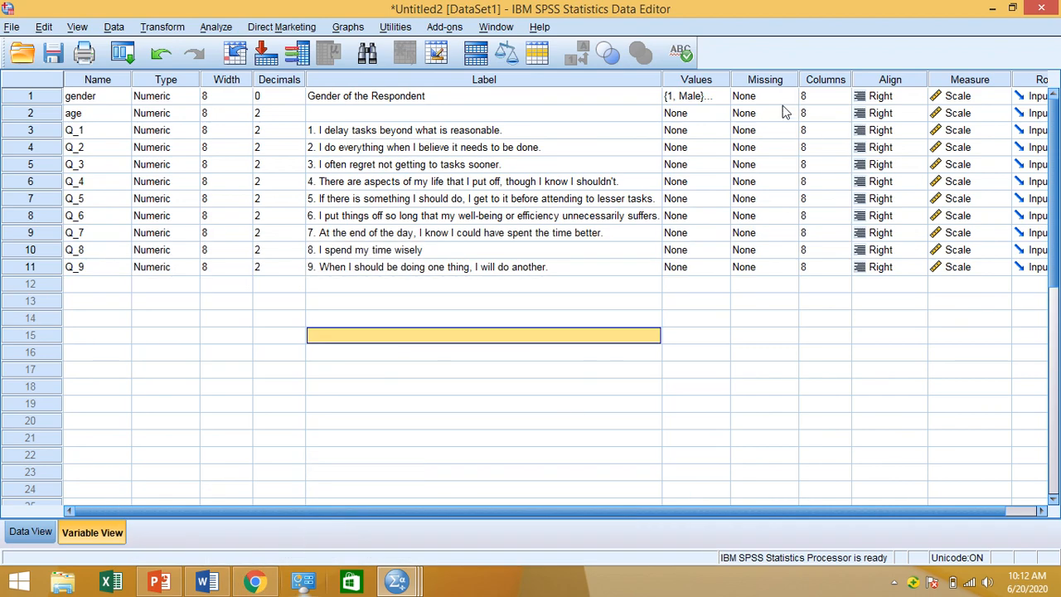
pyautogui.click(717, 116)
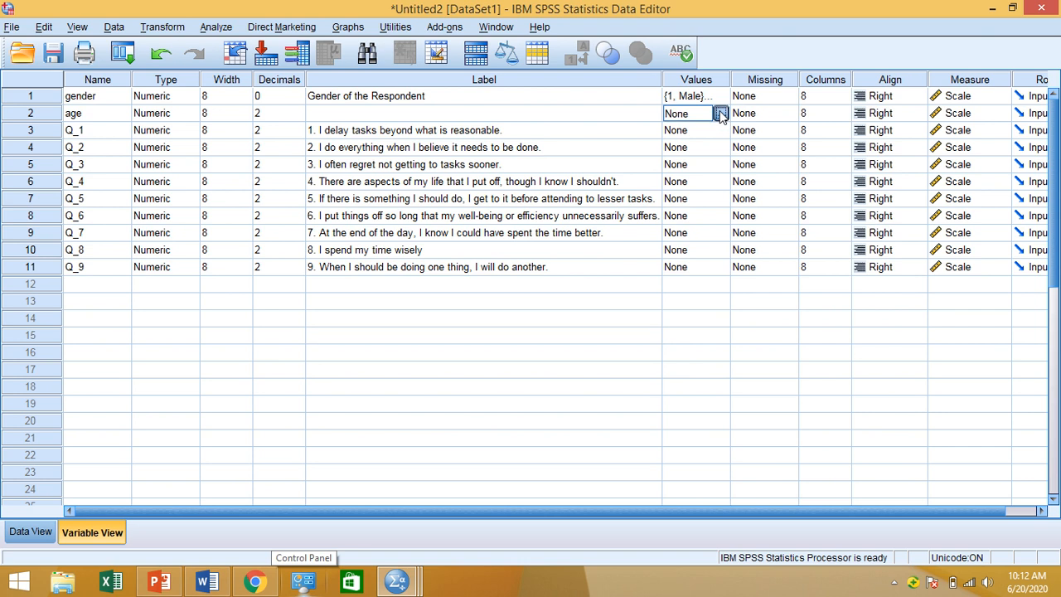
pyautogui.click(720, 117)
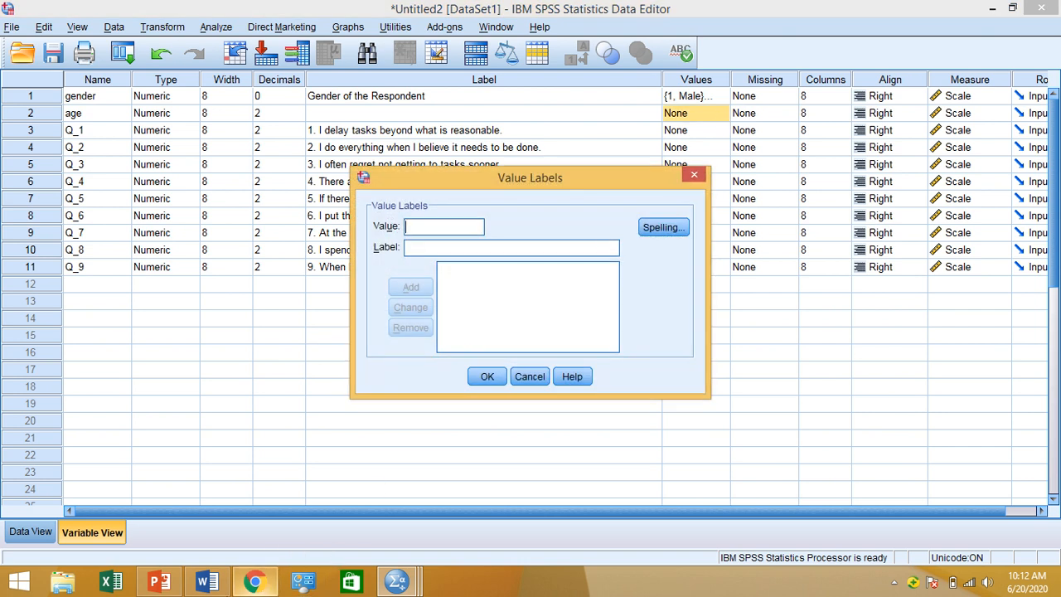
pyautogui.click(254, 580)
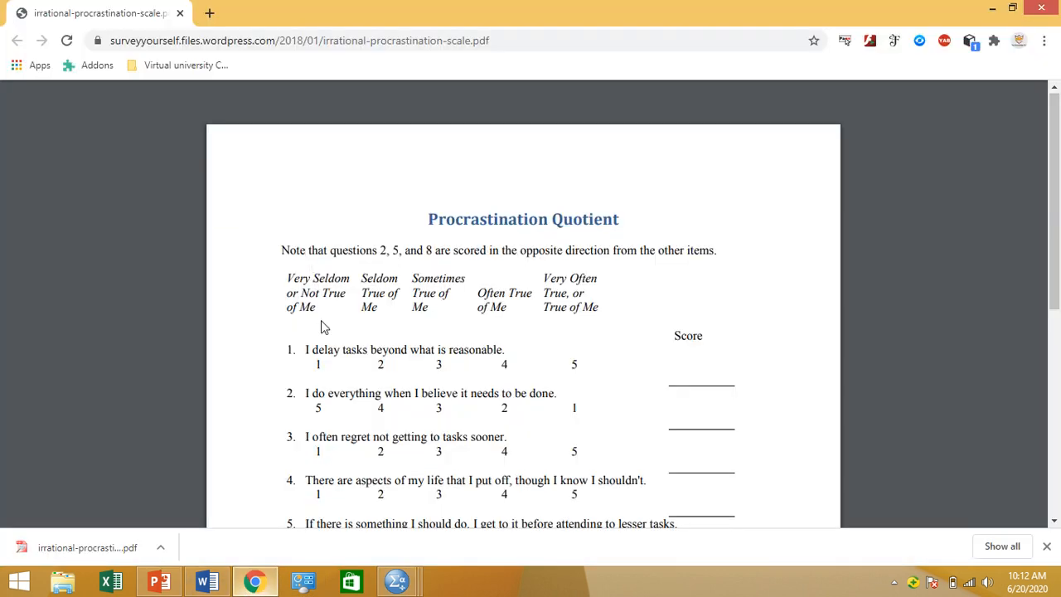
pyautogui.moveTo(318, 309); pyautogui.dragTo(289, 281)
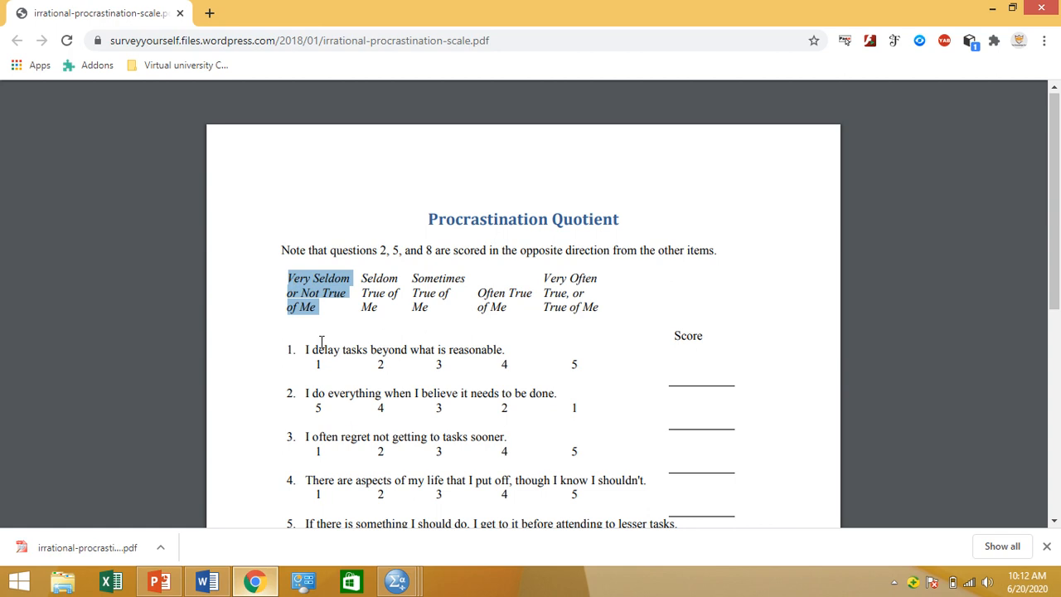
pyautogui.click(265, 583)
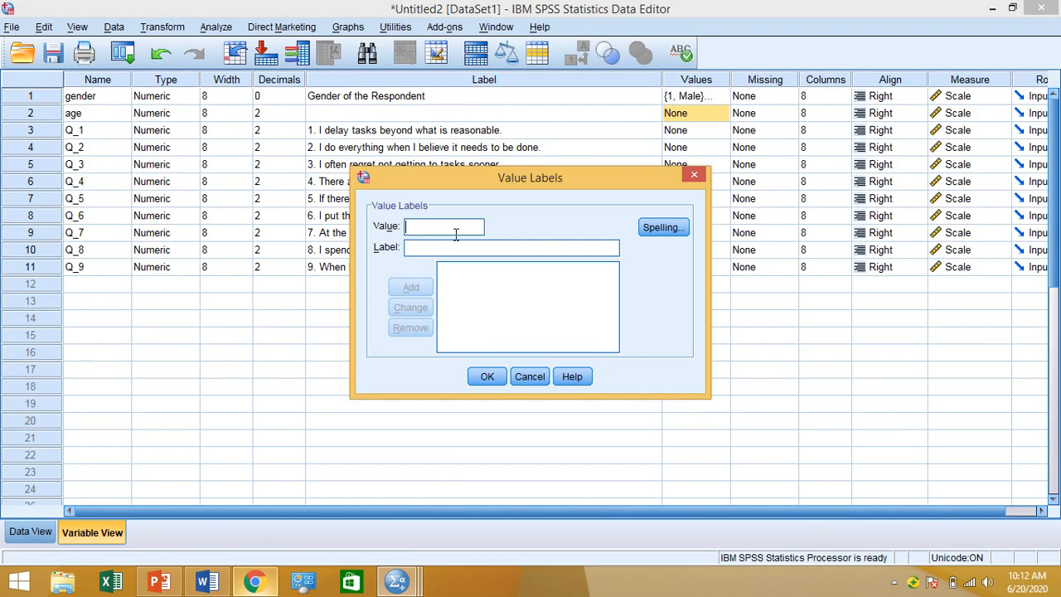
pyautogui.write('1')
pyautogui.hotkey('ctrl', 'v')
pyautogui.click(411, 286)
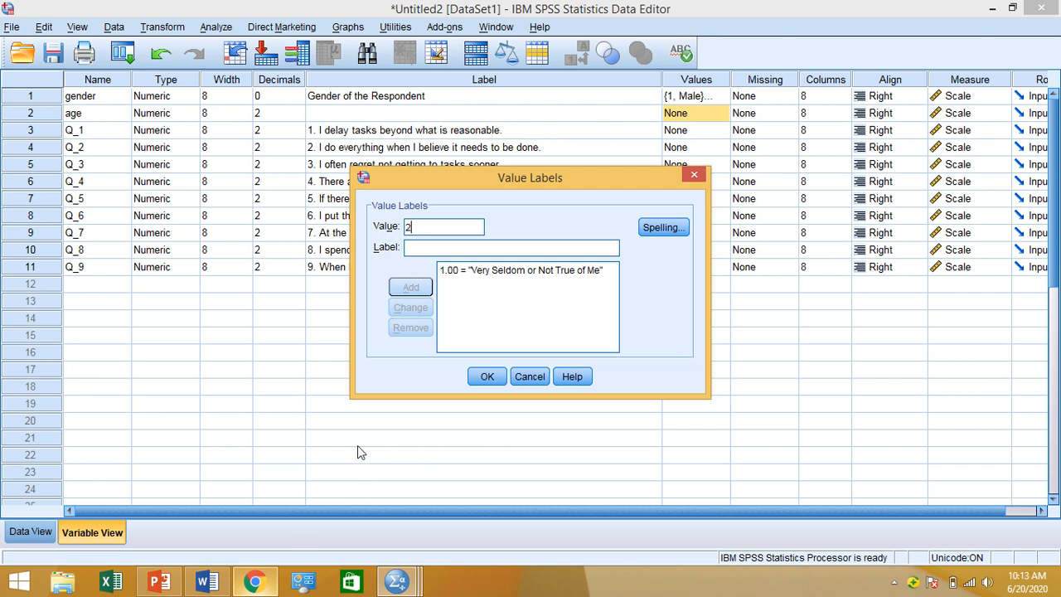
# Add the value label 2 = "Seldom True of Me" to age, copying the wording from the PDF's response scale.
pyautogui.write('2')
pyautogui.press('Tab')
pyautogui.click(253, 580)
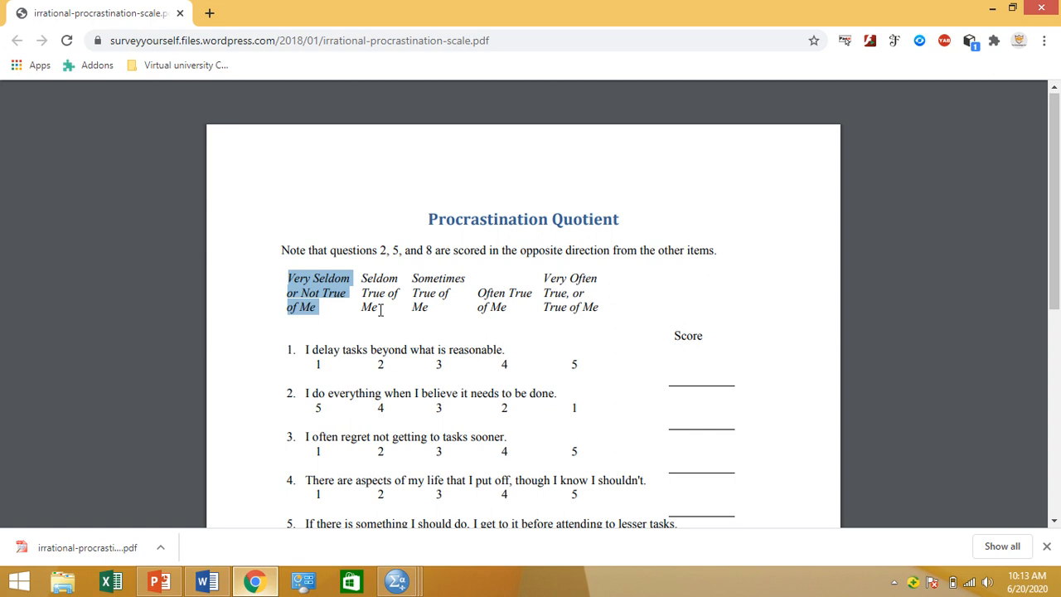
pyautogui.moveTo(380, 309); pyautogui.dragTo(370, 282)
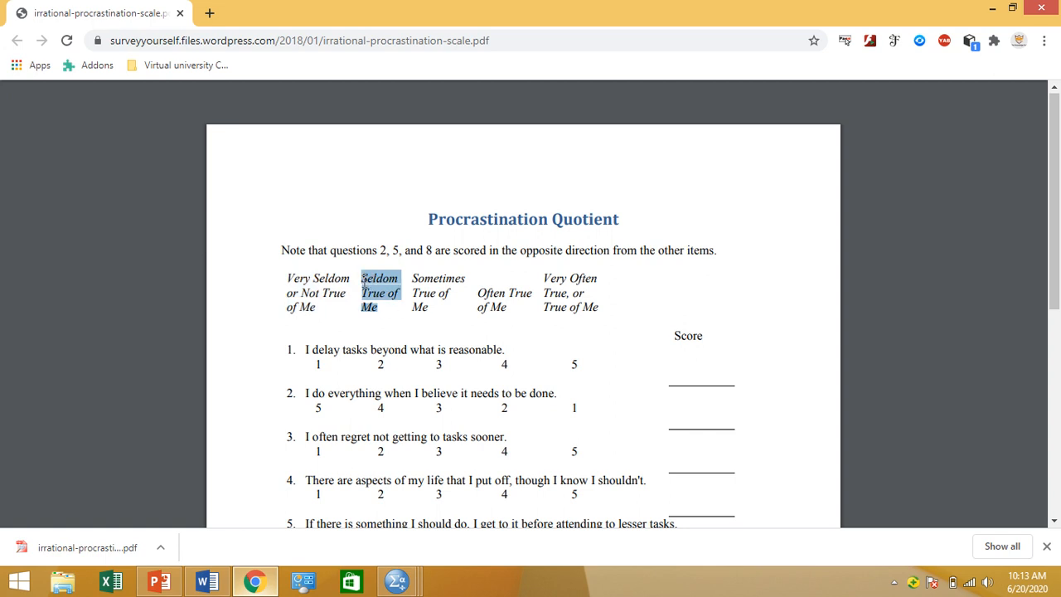
pyautogui.click(253, 580)
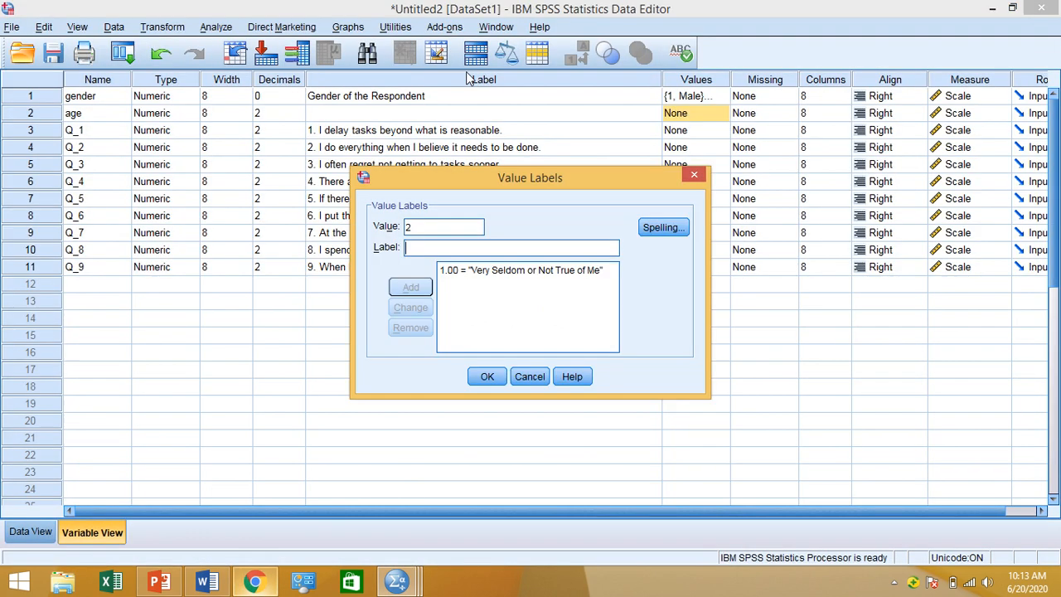
pyautogui.click(448, 247)
pyautogui.hotkey('ctrl', 'v')
pyautogui.click(410, 286)
# Add the value label 3 = "Sometimes True of Me" to age, copying the wording from the PDF's response scale.
pyautogui.click(259, 583)
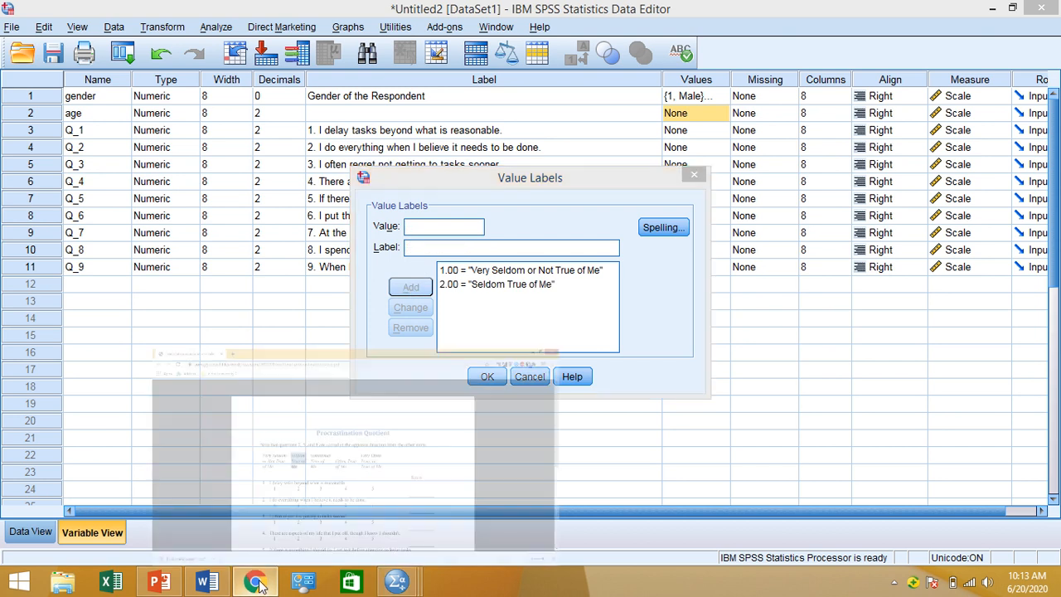
pyautogui.moveTo(431, 311); pyautogui.dragTo(414, 279)
pyautogui.hotkey('ctrl', 'c')
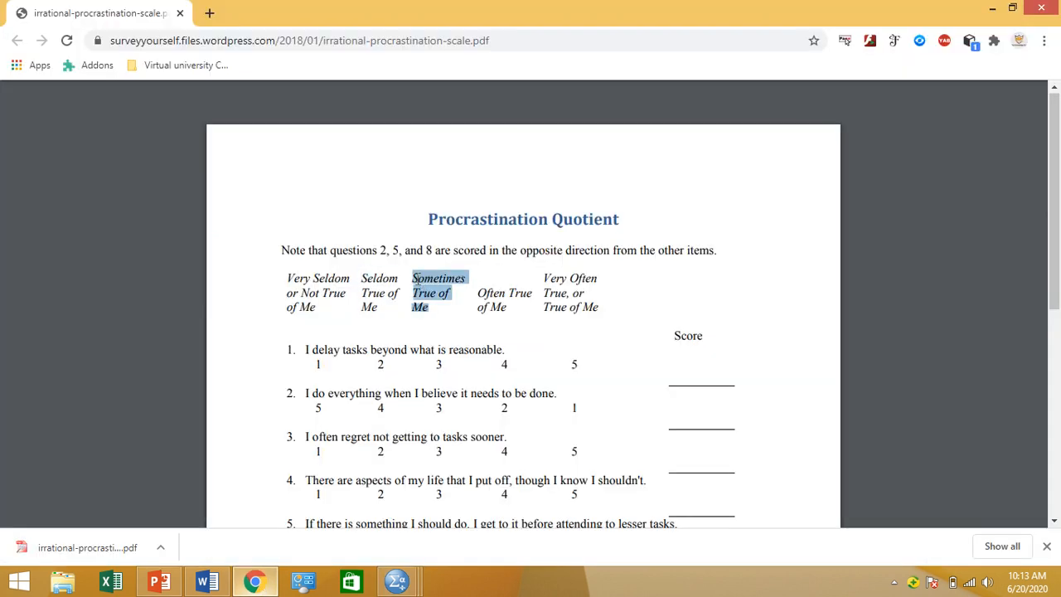
pyautogui.click(258, 582)
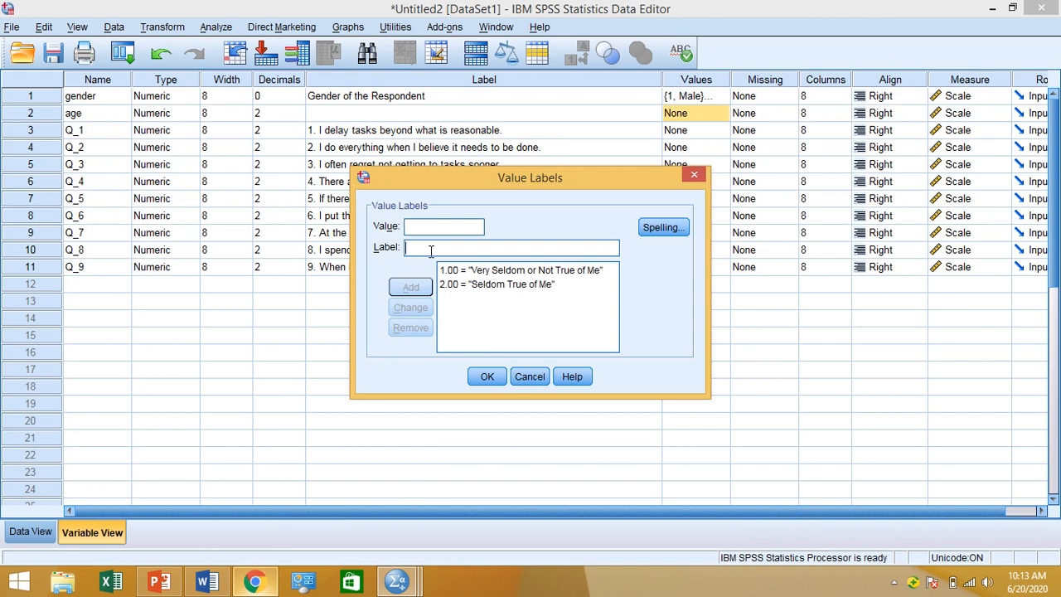
pyautogui.hotkey('ctrl', 'v')
pyautogui.click(421, 225)
pyautogui.write('3')
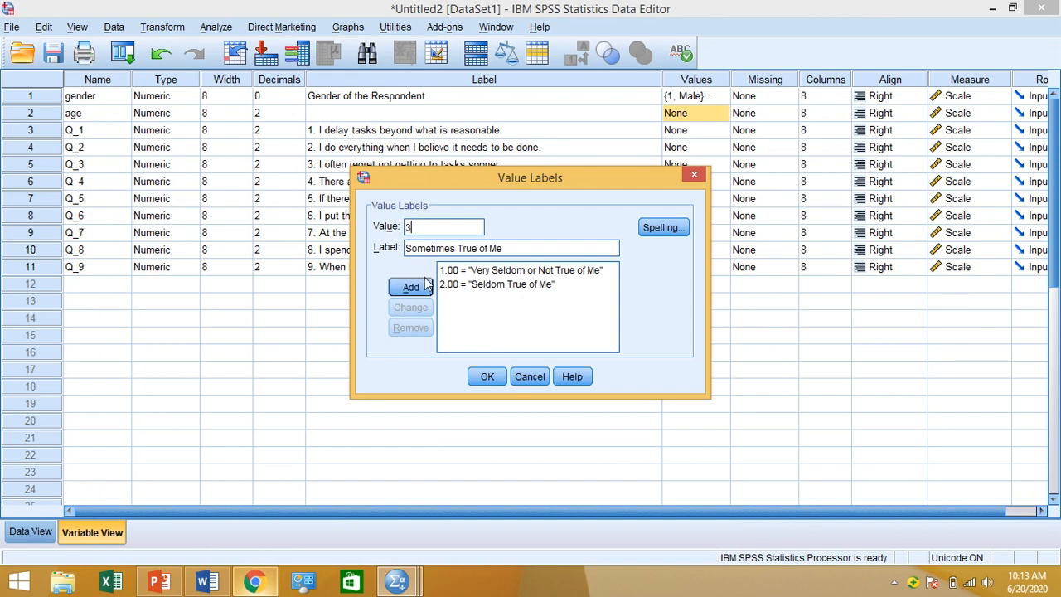
pyautogui.click(415, 286)
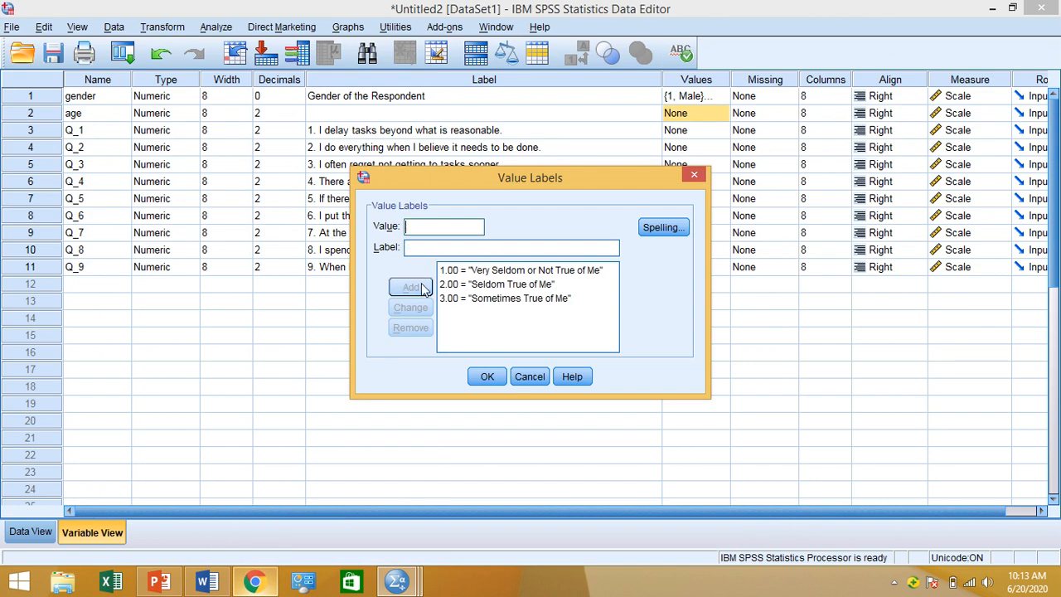
# Add the value label 4 = "Often True of Me" to age, copying the wording from the PDF's response scale.
pyautogui.click(255, 581)
pyautogui.moveTo(507, 316); pyautogui.dragTo(482, 295)
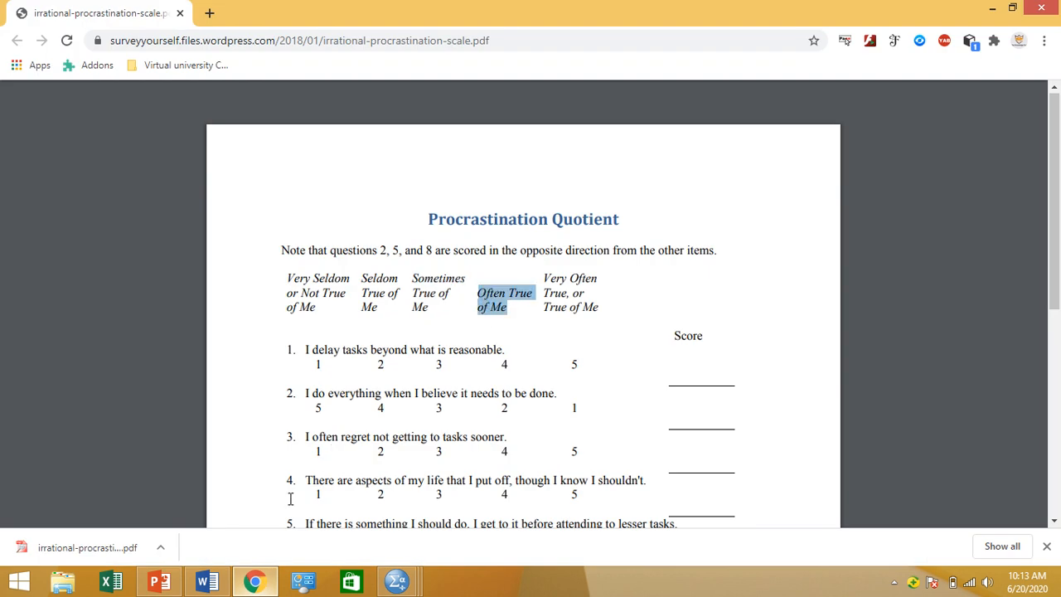
pyautogui.click(268, 584)
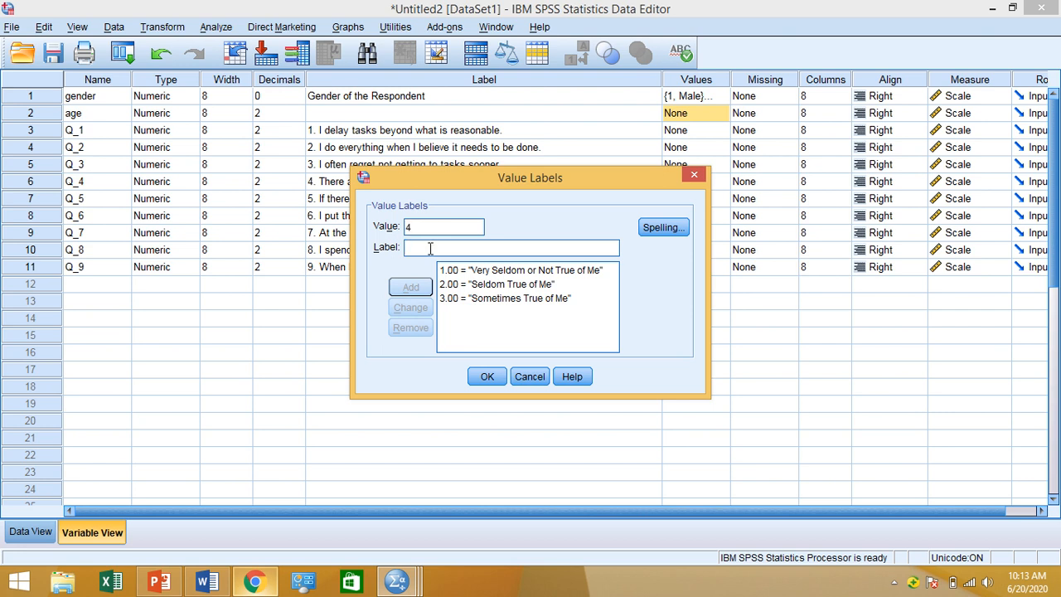
pyautogui.write('Often True of Me')
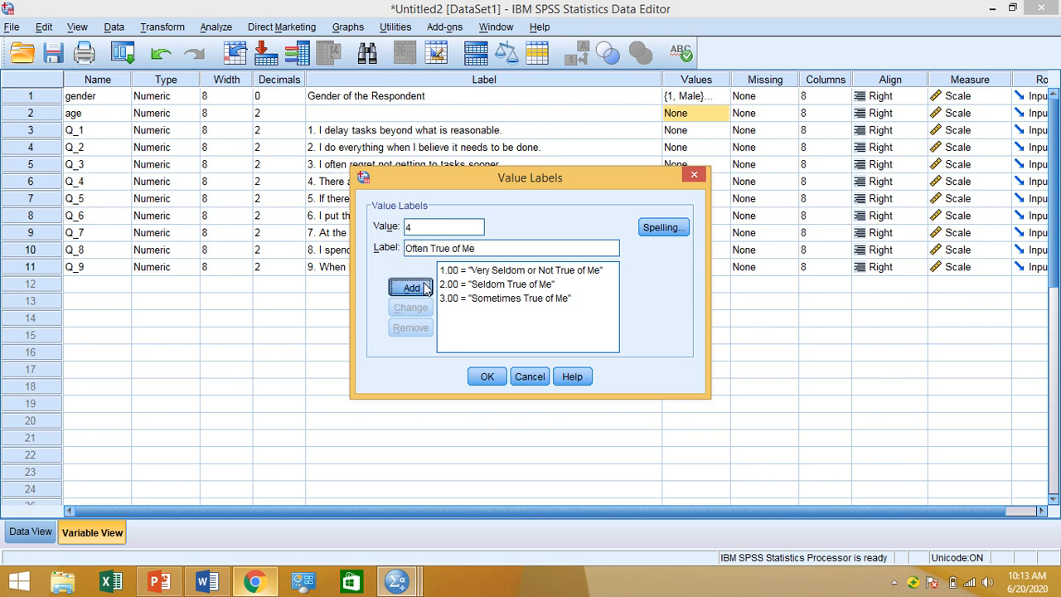
pyautogui.click(424, 288)
# Add the value label 5 = "Very Often True, or True of Me" to age from the PDF's response scale and accept the value labels.
pyautogui.click(261, 583)
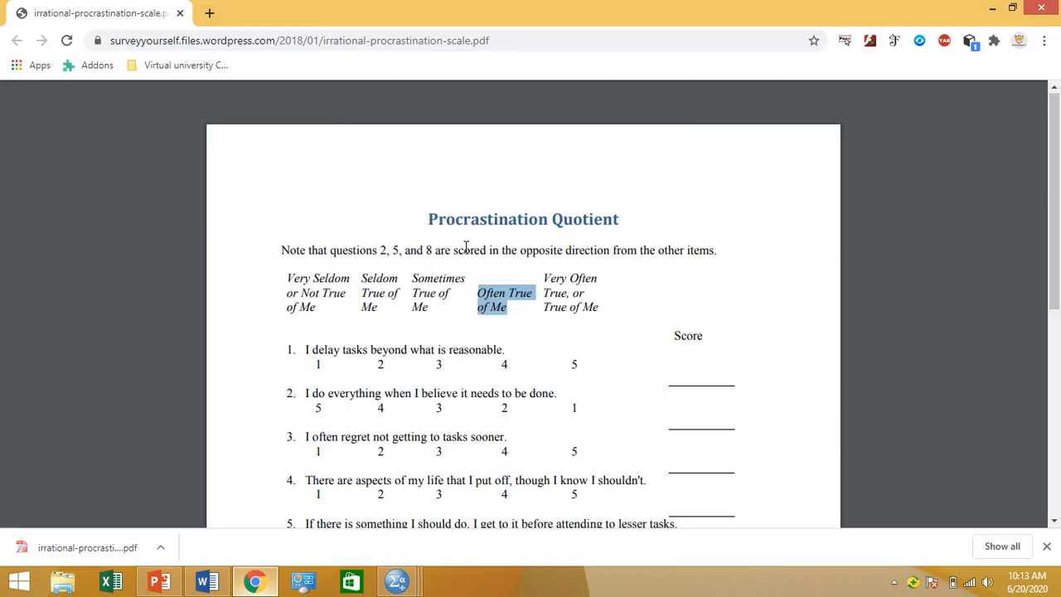
pyautogui.moveTo(597, 310); pyautogui.dragTo(554, 280)
pyautogui.hotkey('ctrl', 'c')
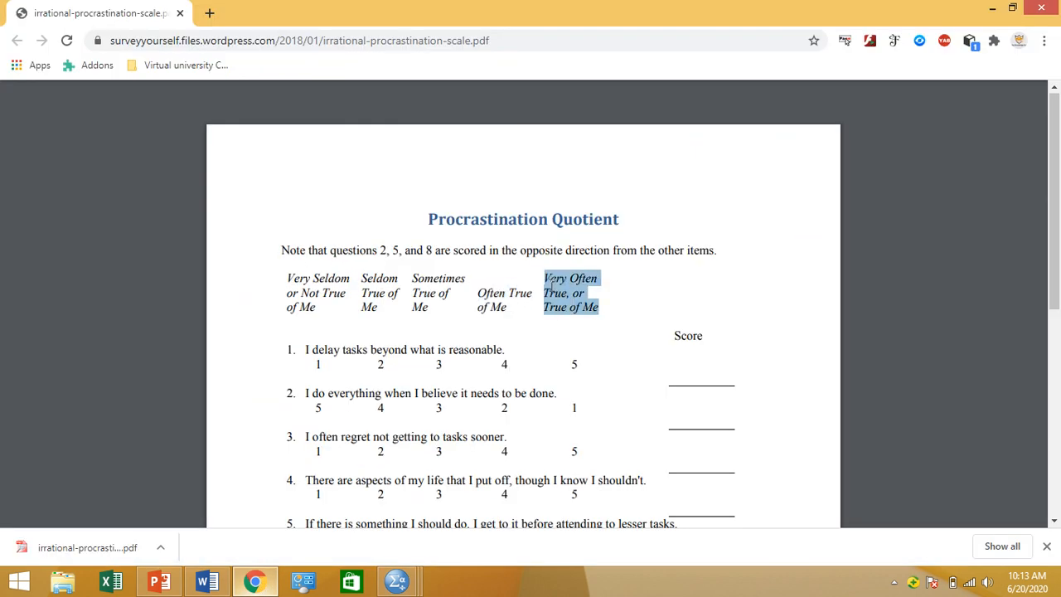
pyautogui.click(255, 581)
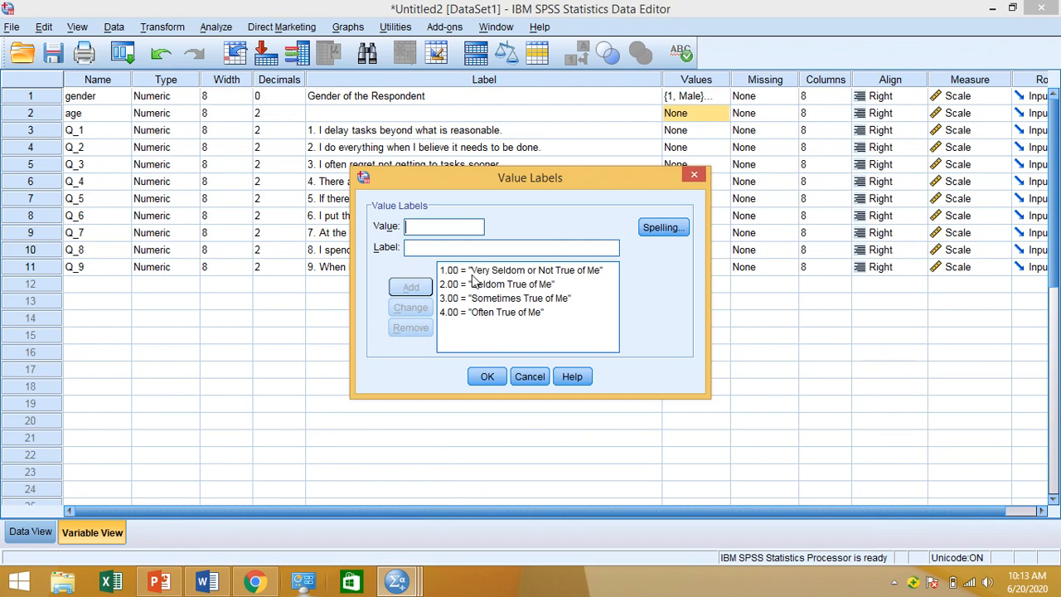
pyautogui.click(436, 233)
pyautogui.write('5')
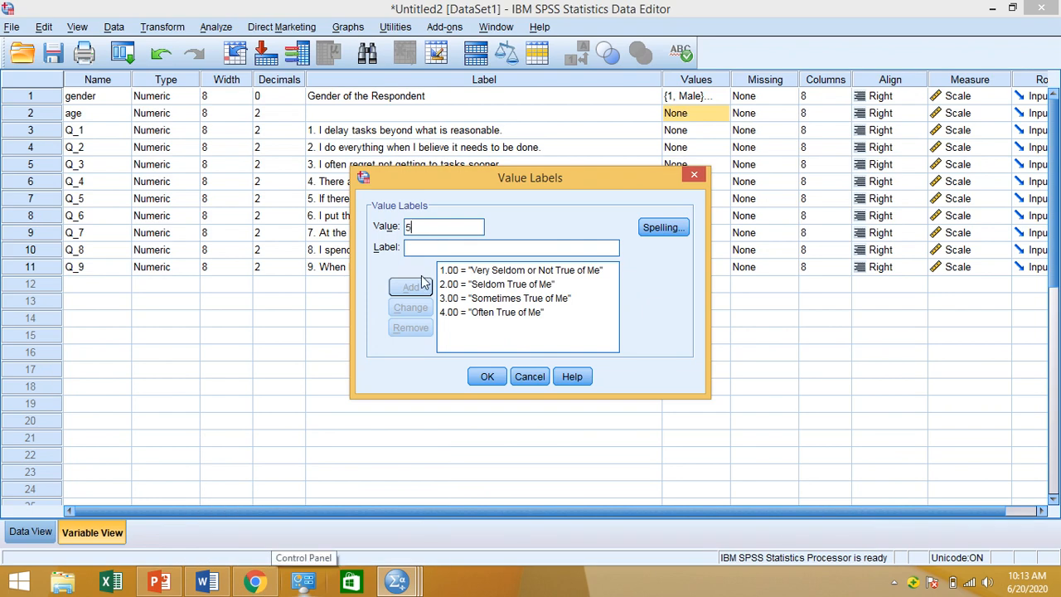
pyautogui.click(431, 247)
pyautogui.hotkey('ctrl', 'v')
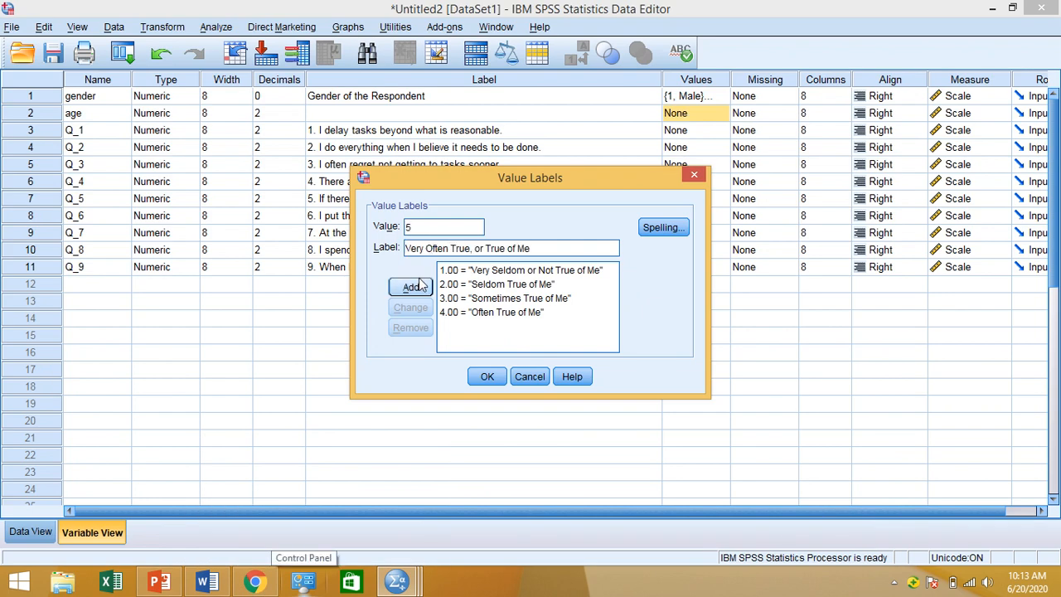
pyautogui.click(420, 287)
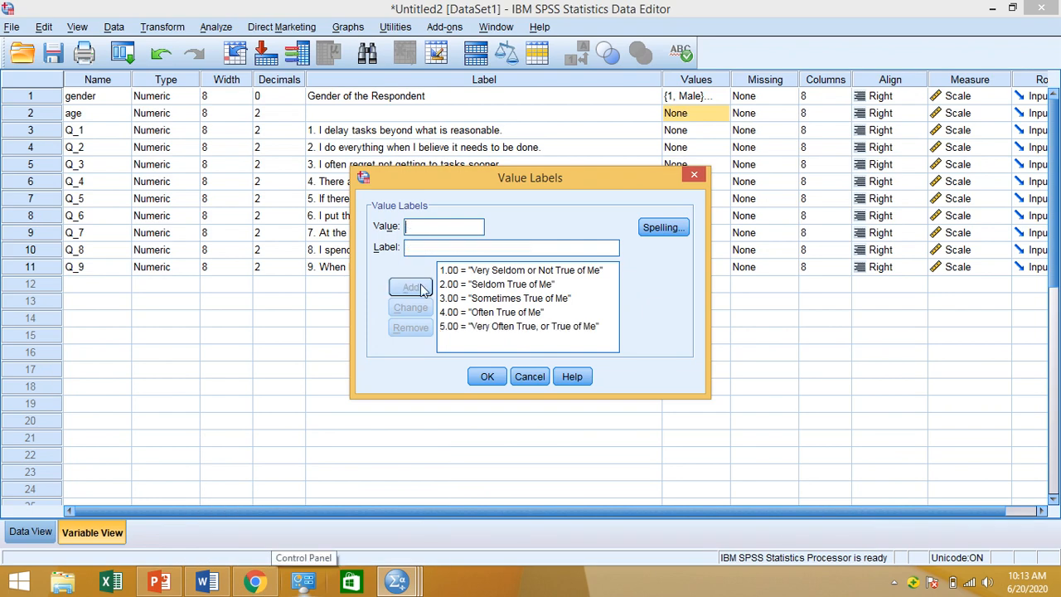
pyautogui.click(487, 377)
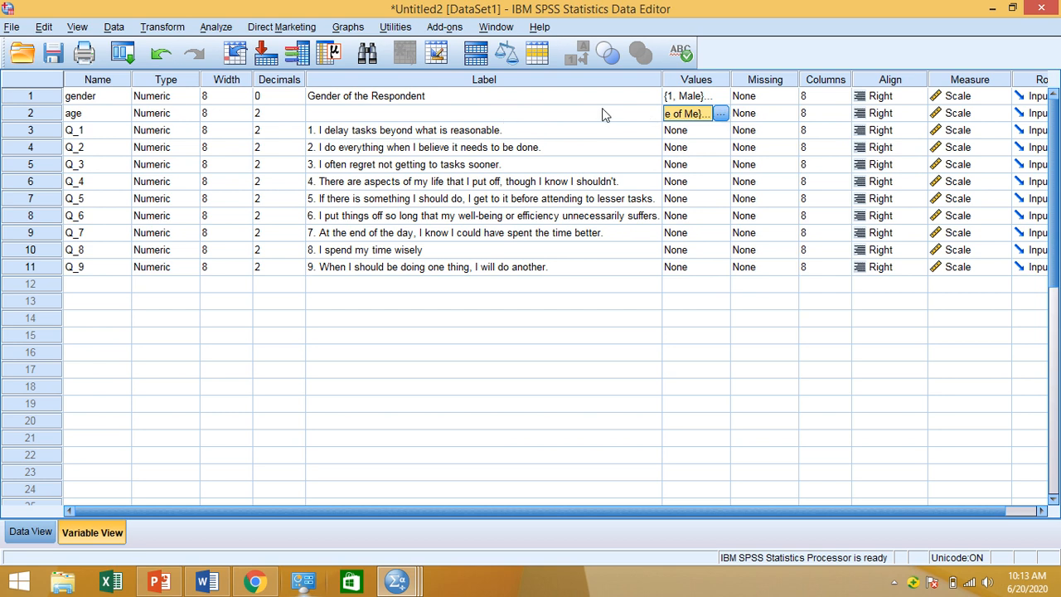
# Copy the value labels of age and paste them into the Values cells of Q_1 to Q_9.
pyautogui.click(721, 113)
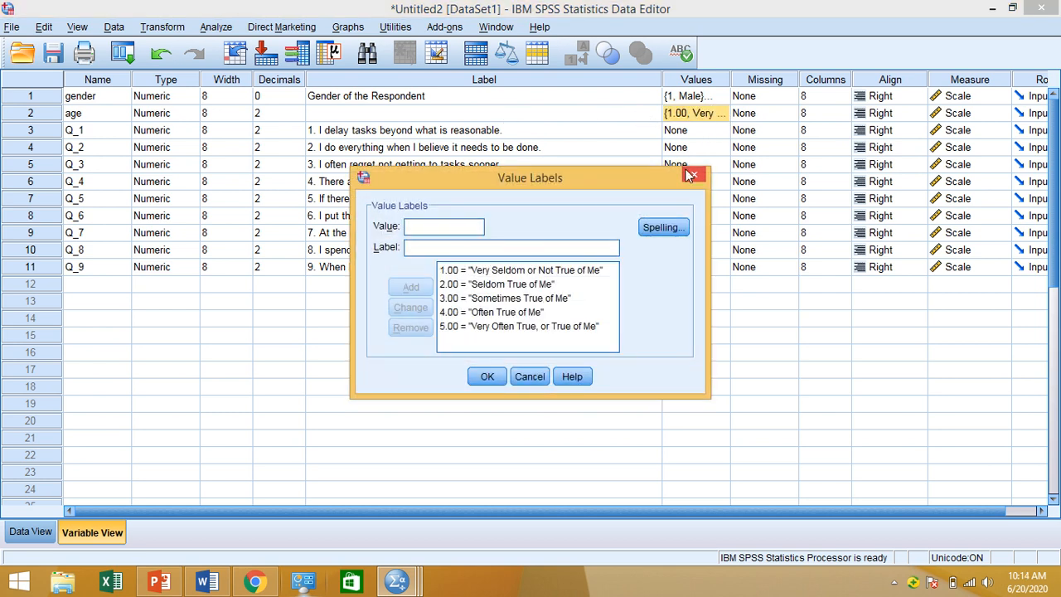
pyautogui.click(687, 174)
pyautogui.rightClick(703, 115)
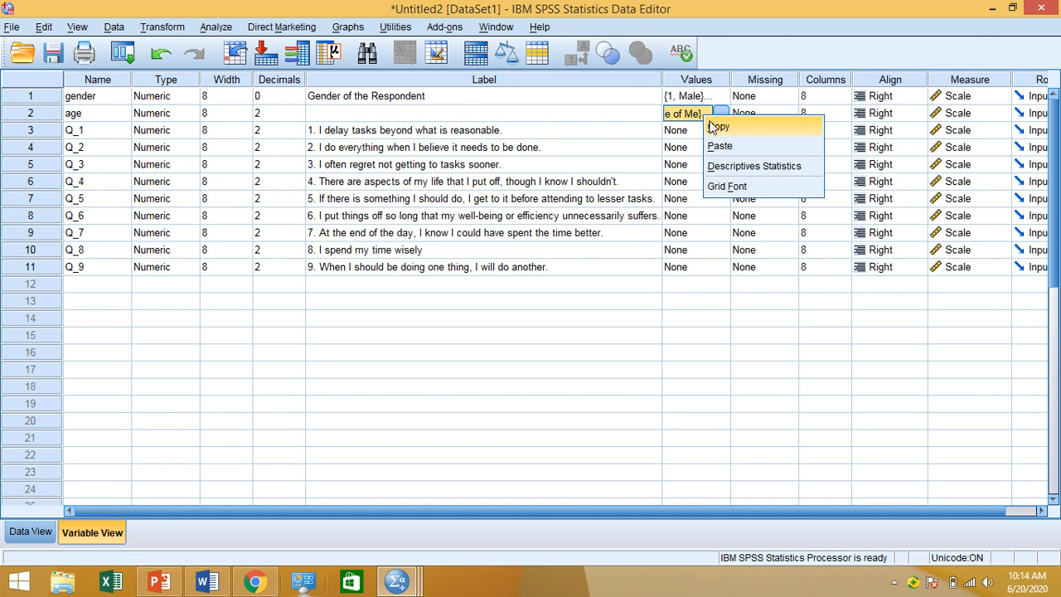
pyautogui.click(718, 126)
pyautogui.moveTo(701, 132); pyautogui.dragTo(692, 271)
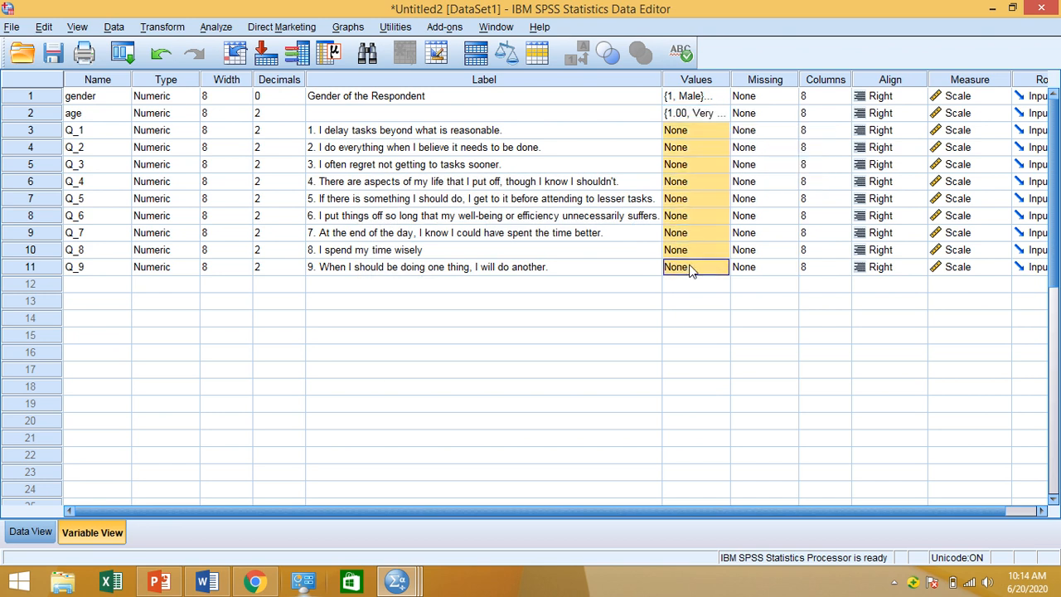
pyautogui.hotkey('ctrl', 'v')
# Remove all five response-scale value labels from the age variable.
pyautogui.click(698, 113)
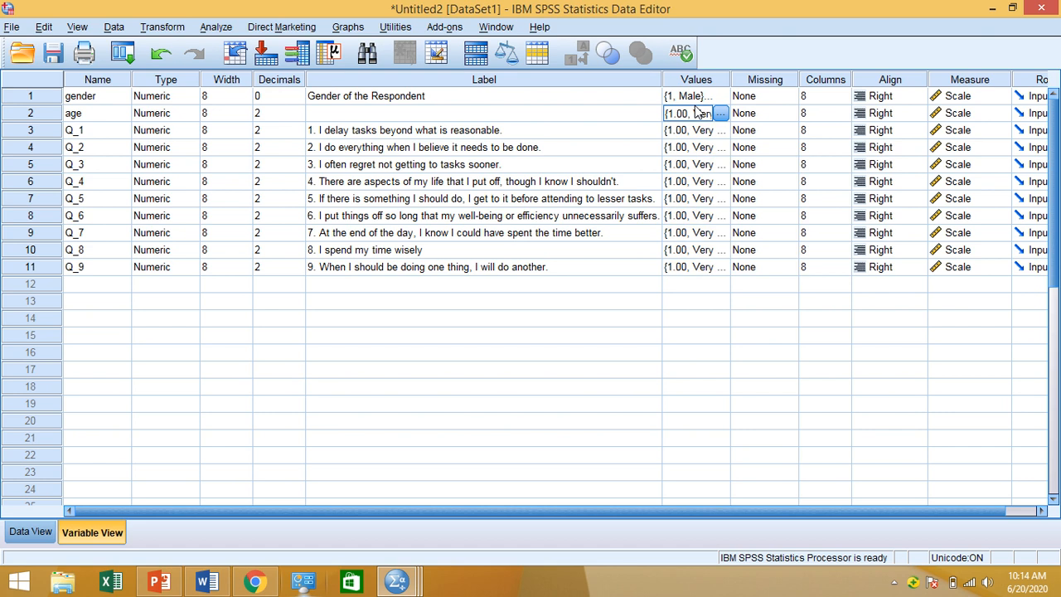
pyautogui.click(699, 112)
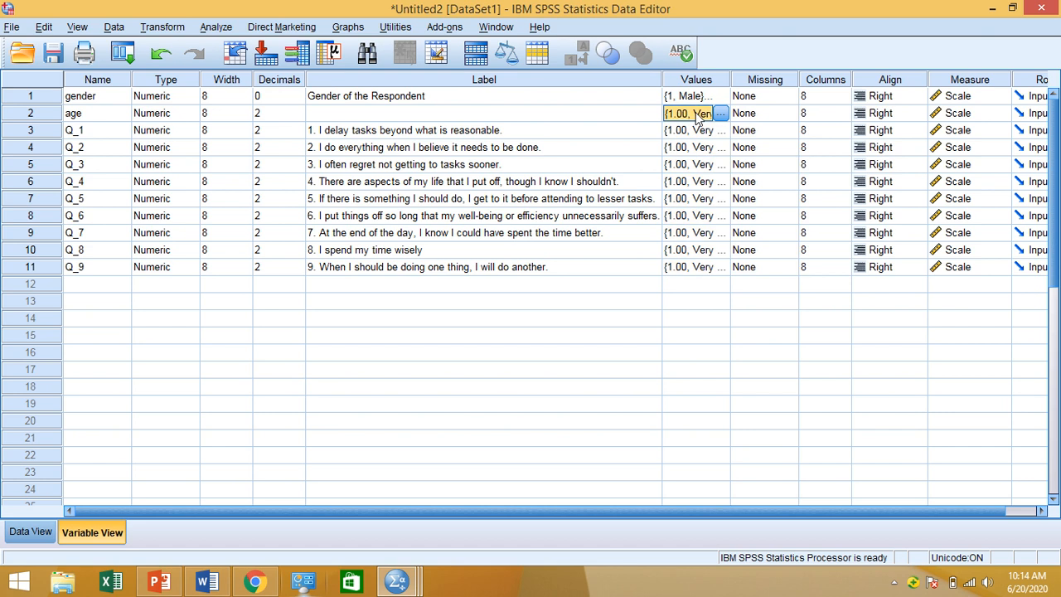
pyautogui.doubleClick(697, 116)
pyautogui.click(720, 114)
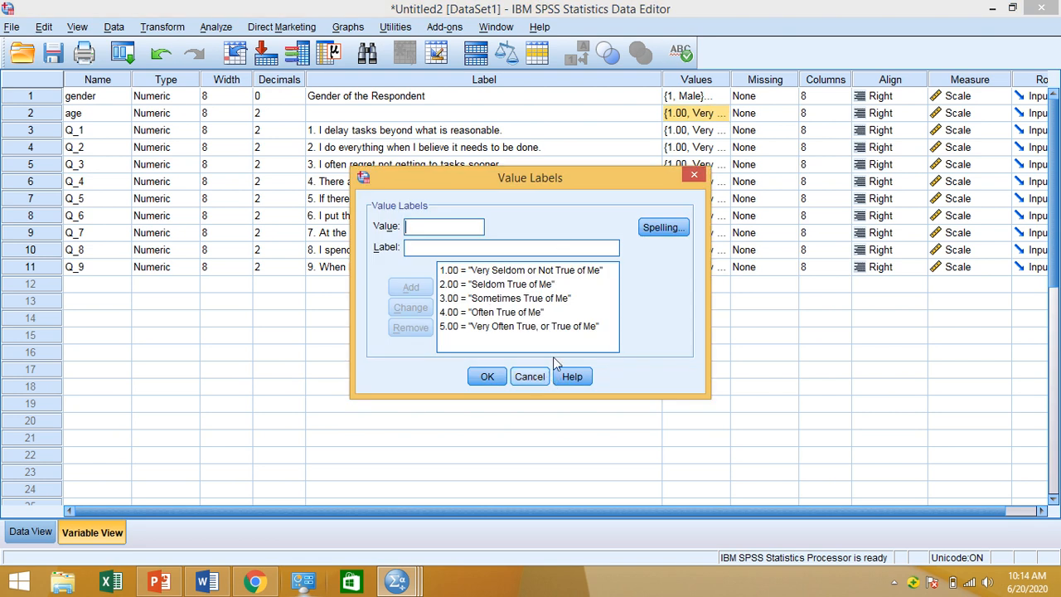
pyautogui.click(522, 326)
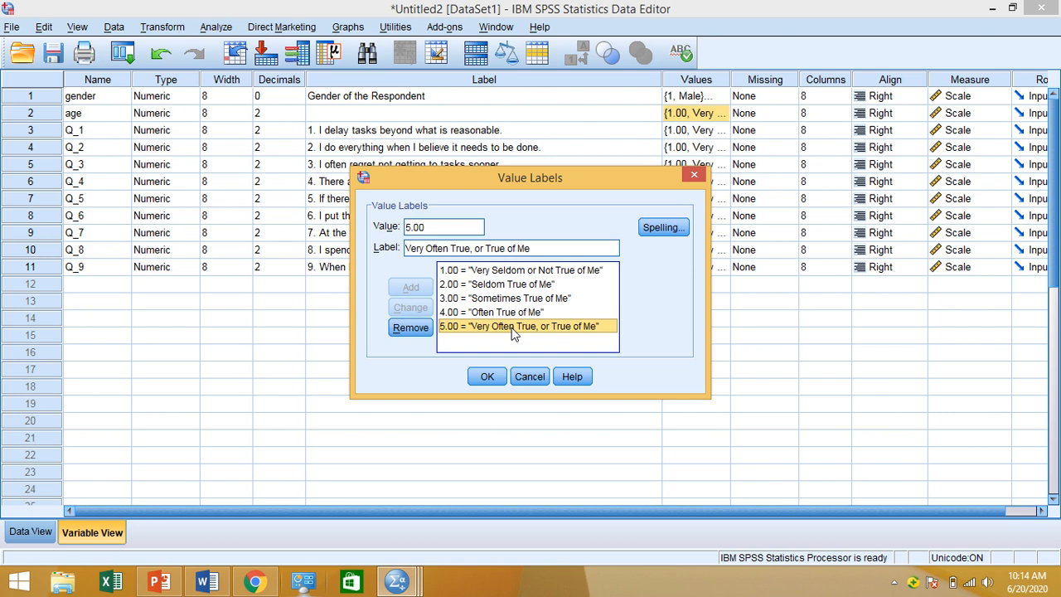
pyautogui.click(417, 341)
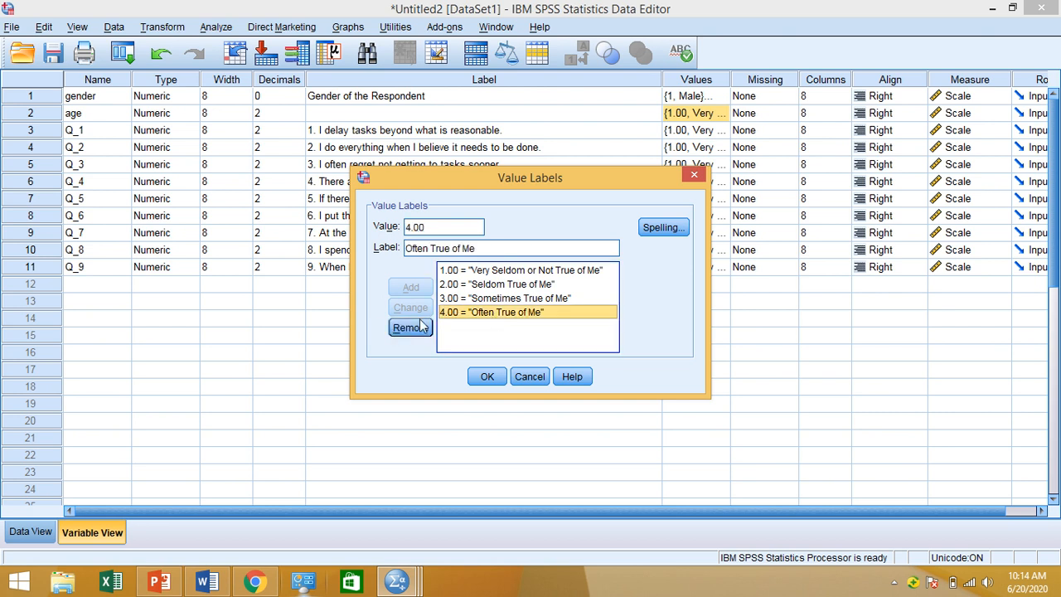
pyautogui.click(399, 329)
pyautogui.click(479, 298)
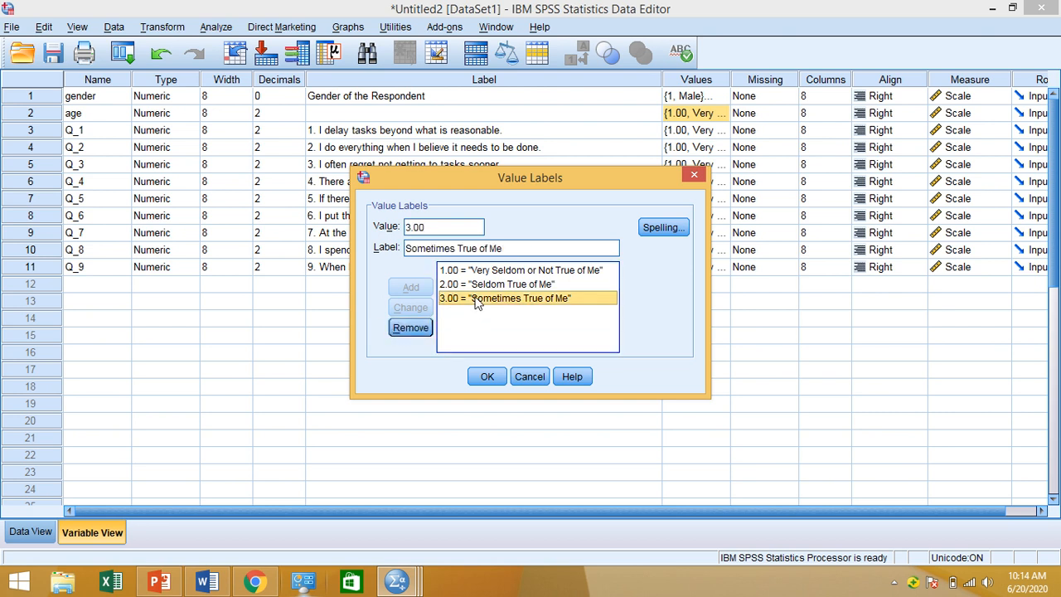
pyautogui.click(397, 327)
pyautogui.click(508, 286)
pyautogui.click(411, 329)
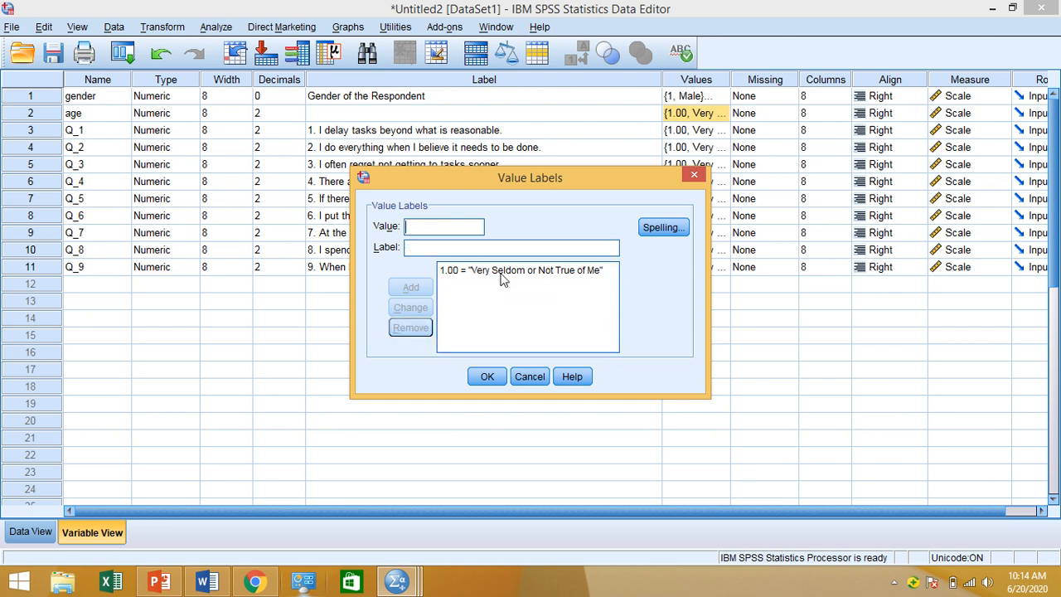
pyautogui.click(498, 273)
pyautogui.click(411, 328)
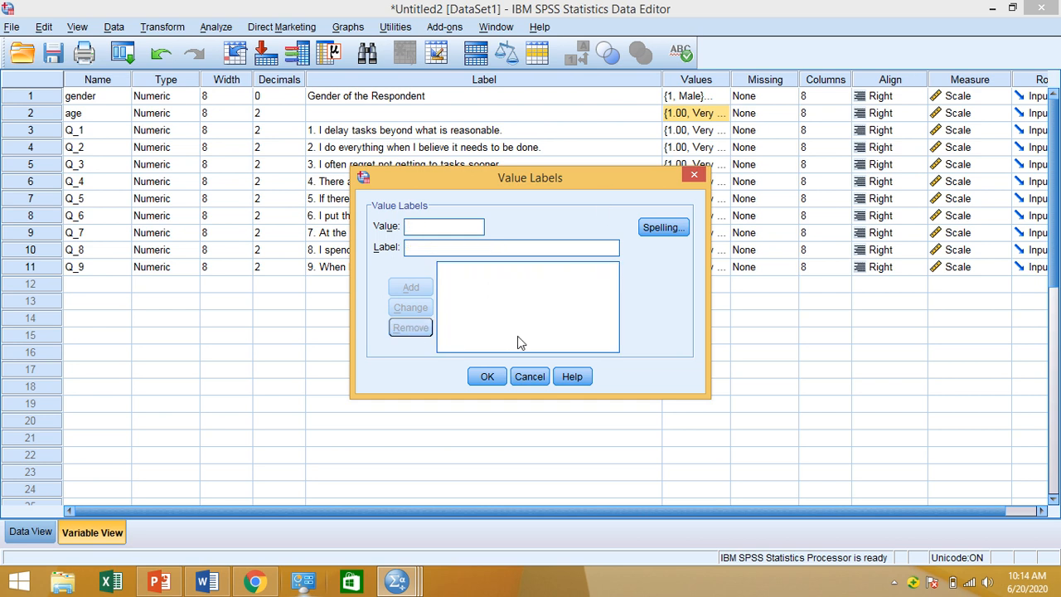
pyautogui.click(487, 377)
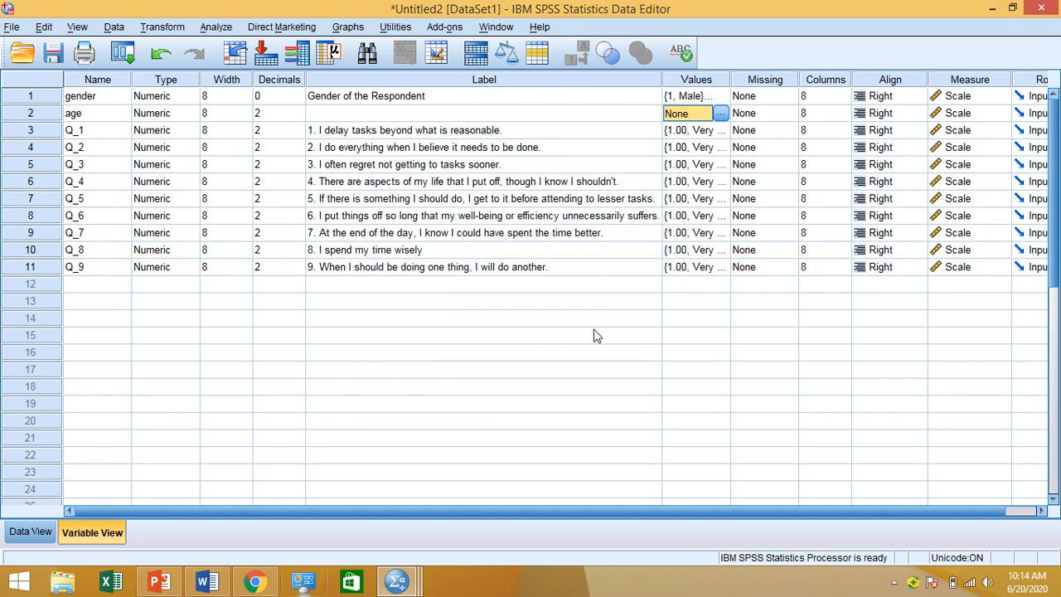
pyautogui.click(593, 336)
pyautogui.rightClick(688, 131)
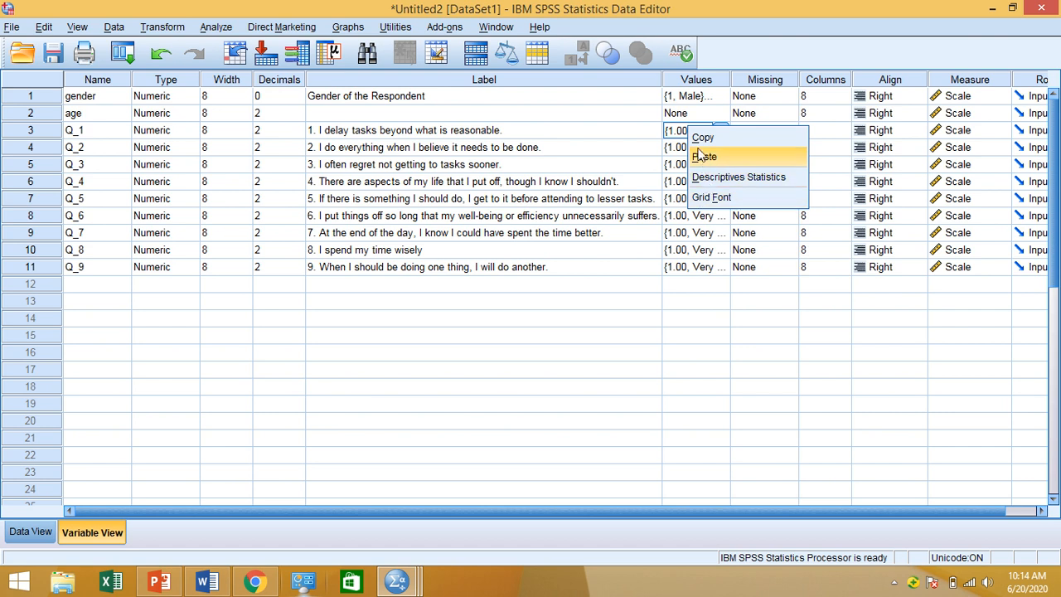
pyautogui.click(530, 333)
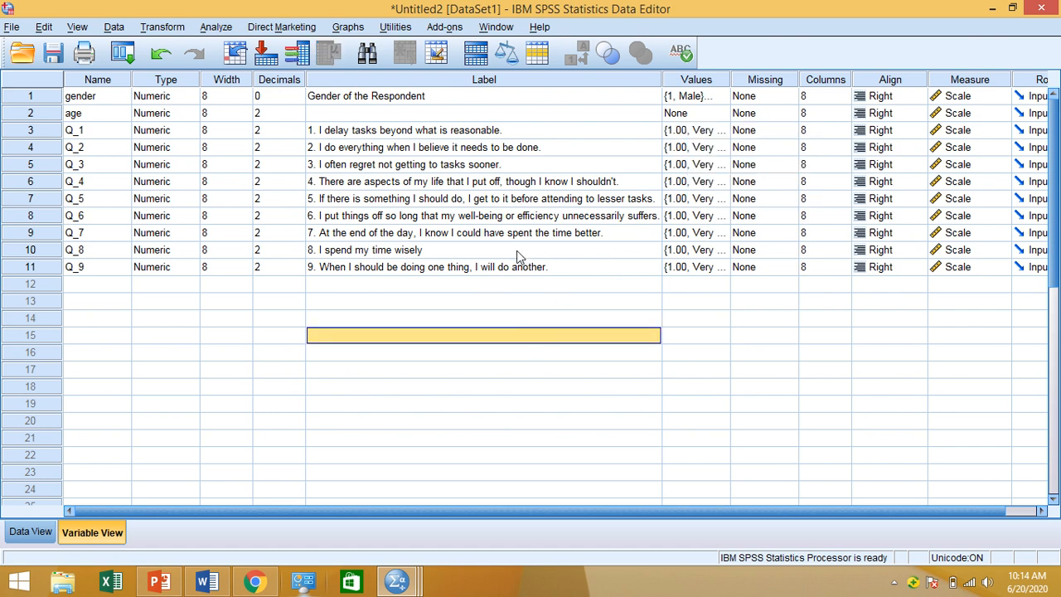
# Set the decimals of age, Q_1, Q_2 and Q_3 to 0.
pyautogui.click(279, 118)
pyautogui.doubleClick(300, 120)
pyautogui.click(298, 134)
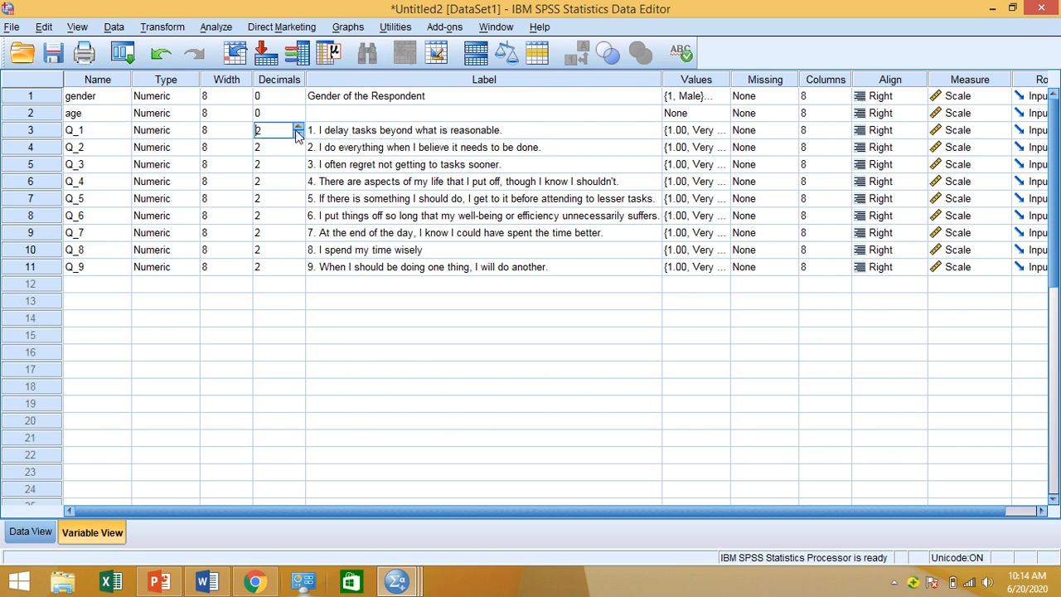
pyautogui.click(296, 147)
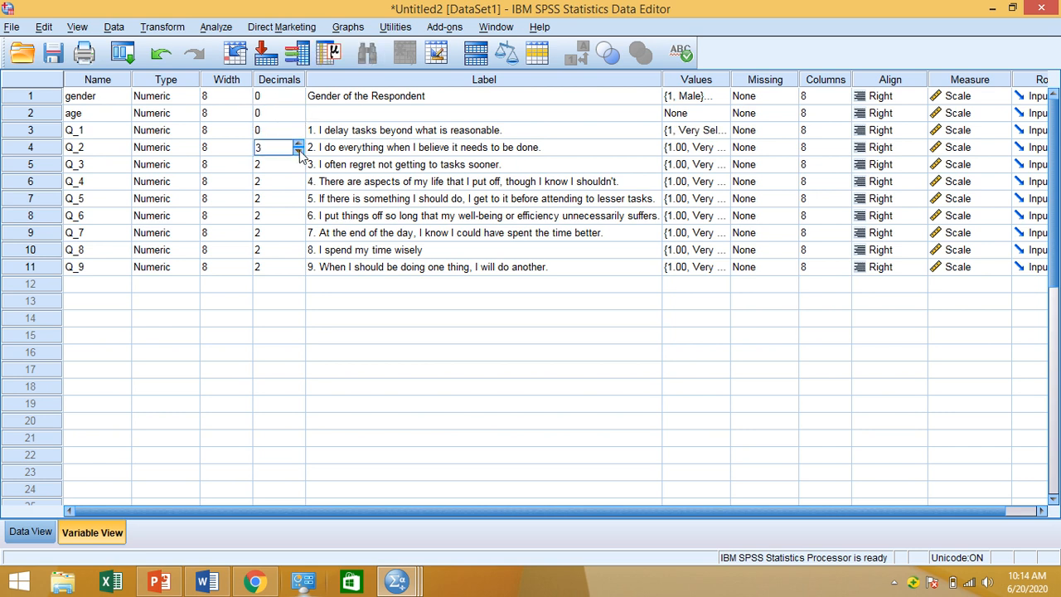
pyautogui.click(299, 150)
pyautogui.click(299, 150)
pyautogui.click(299, 150)
pyautogui.click(300, 168)
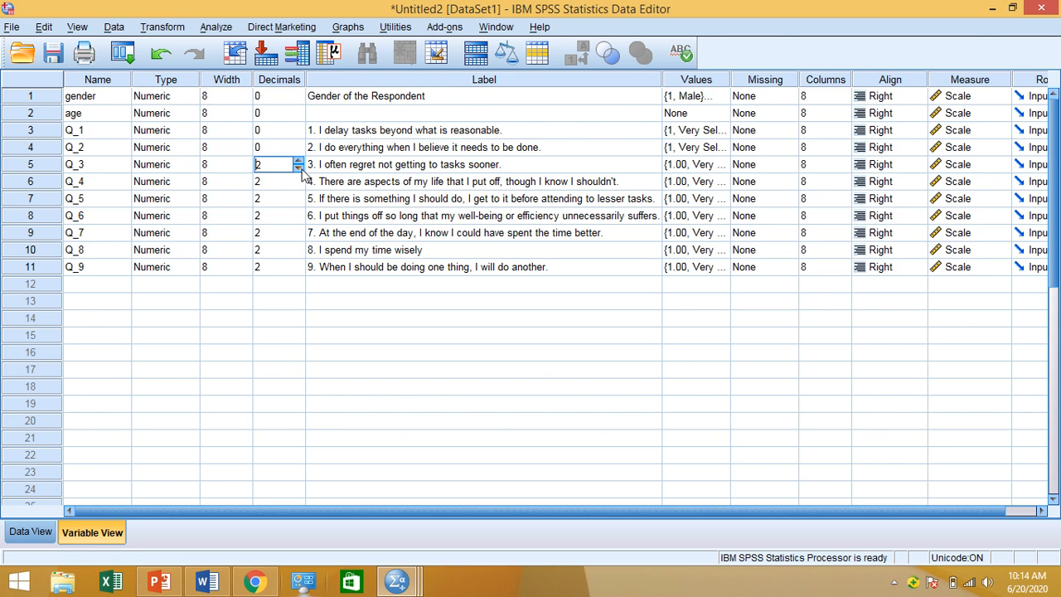
pyautogui.click(300, 168)
# Set the decimals of Q_4, Q_5 and Q_6 to 0.
pyautogui.click(296, 184)
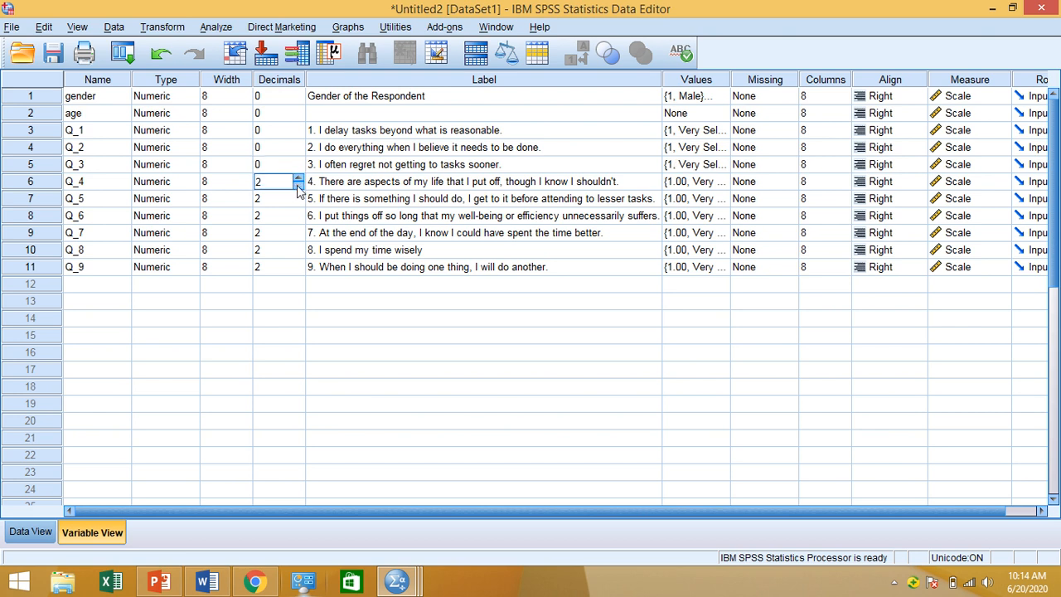
pyautogui.click(297, 185)
pyautogui.click(297, 185)
pyautogui.click(292, 202)
pyautogui.click(298, 203)
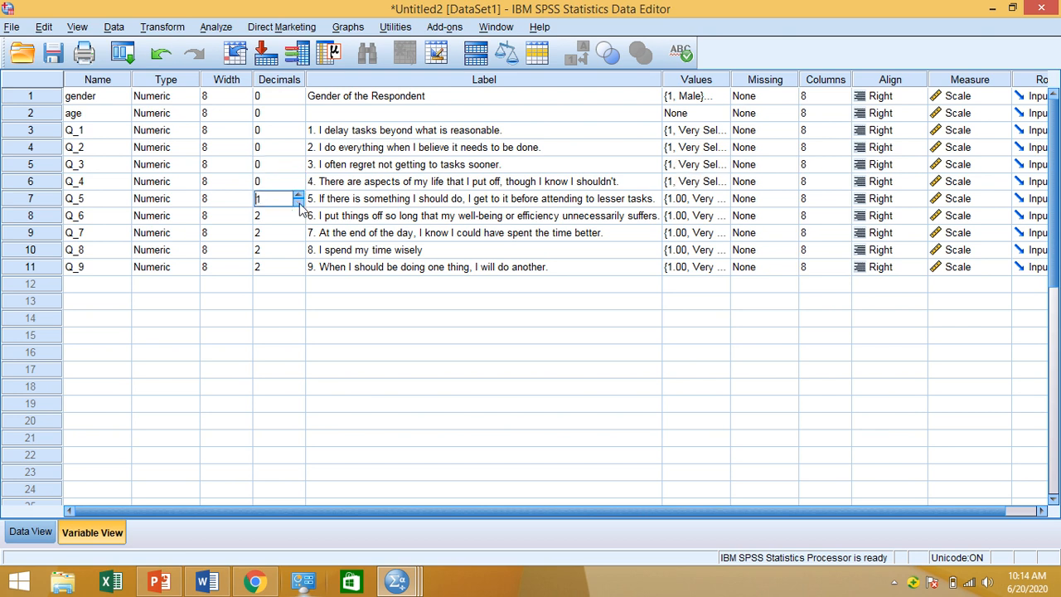
pyautogui.click(298, 203)
pyautogui.click(294, 214)
pyautogui.click(297, 213)
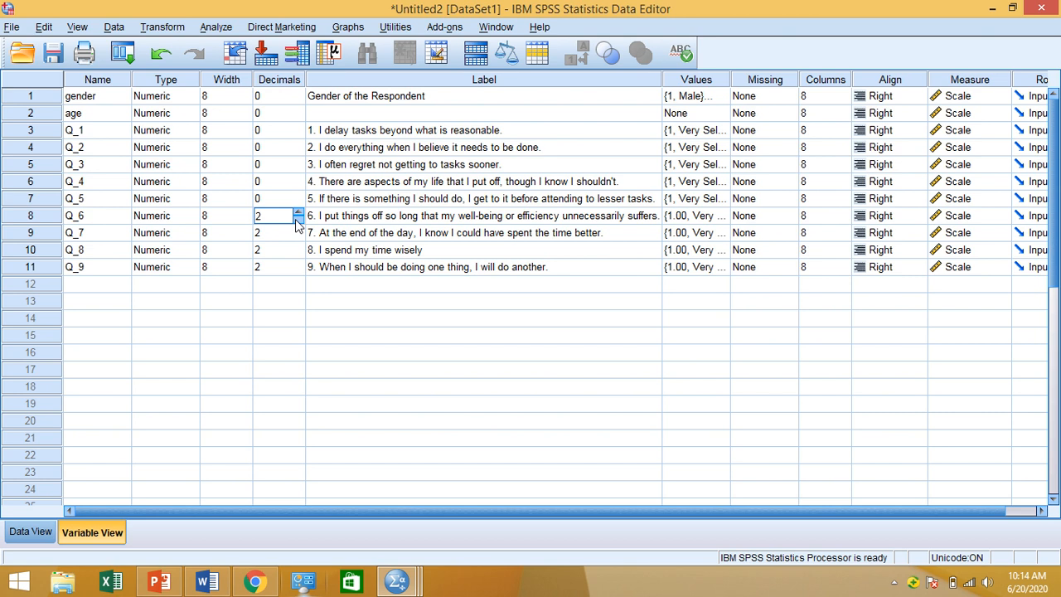
# Set the decimals of Q_7, Q_8 and Q_9 to 0, and switch to the data sheet.
pyautogui.click(296, 233)
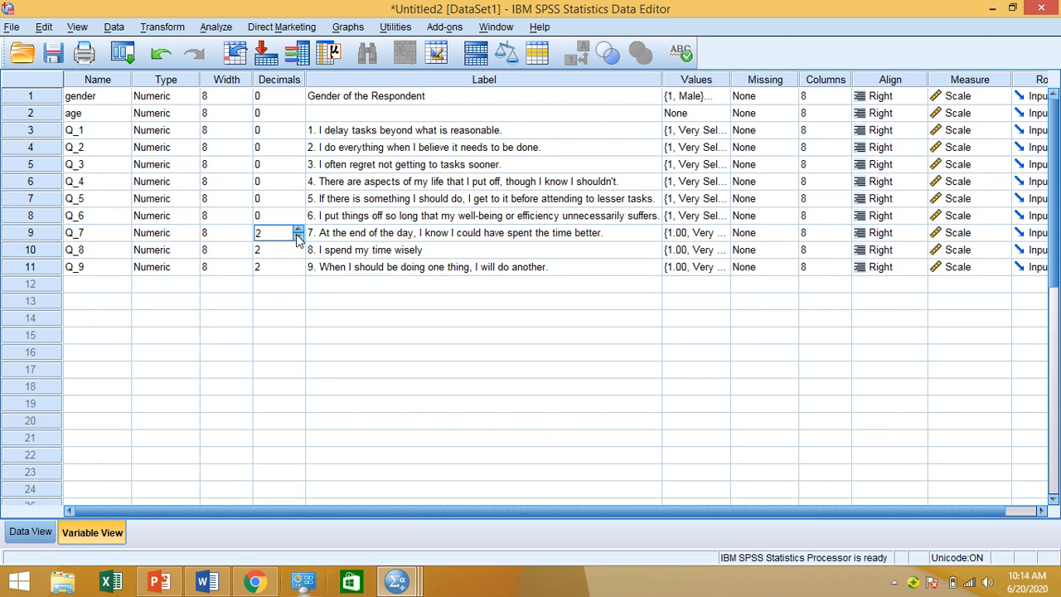
pyautogui.click(297, 237)
pyautogui.click(296, 236)
pyautogui.click(294, 250)
pyautogui.click(296, 247)
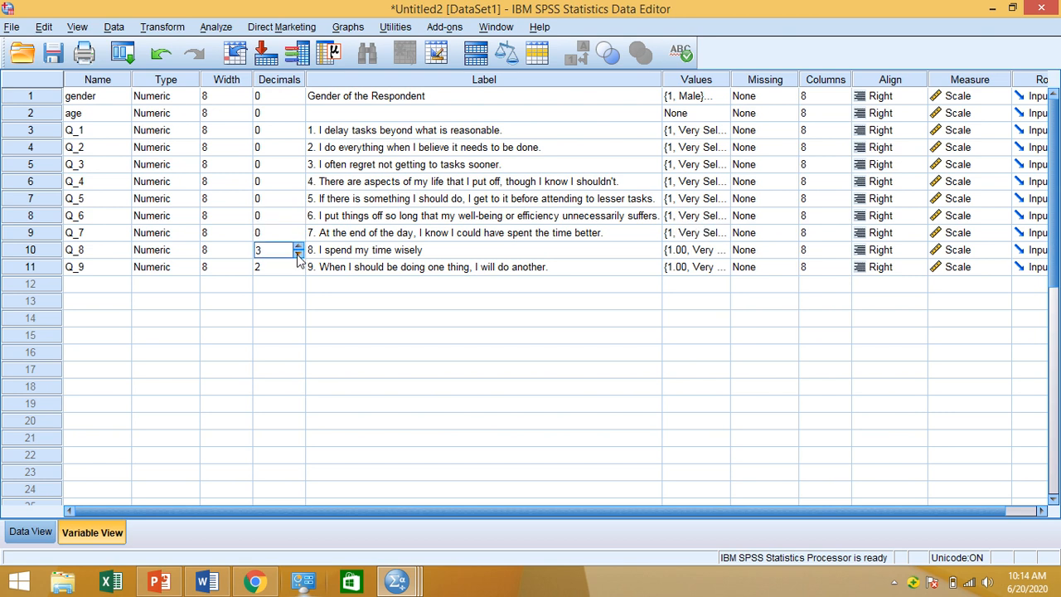
pyautogui.click(298, 255)
pyautogui.click(297, 254)
pyautogui.click(296, 264)
pyautogui.click(296, 271)
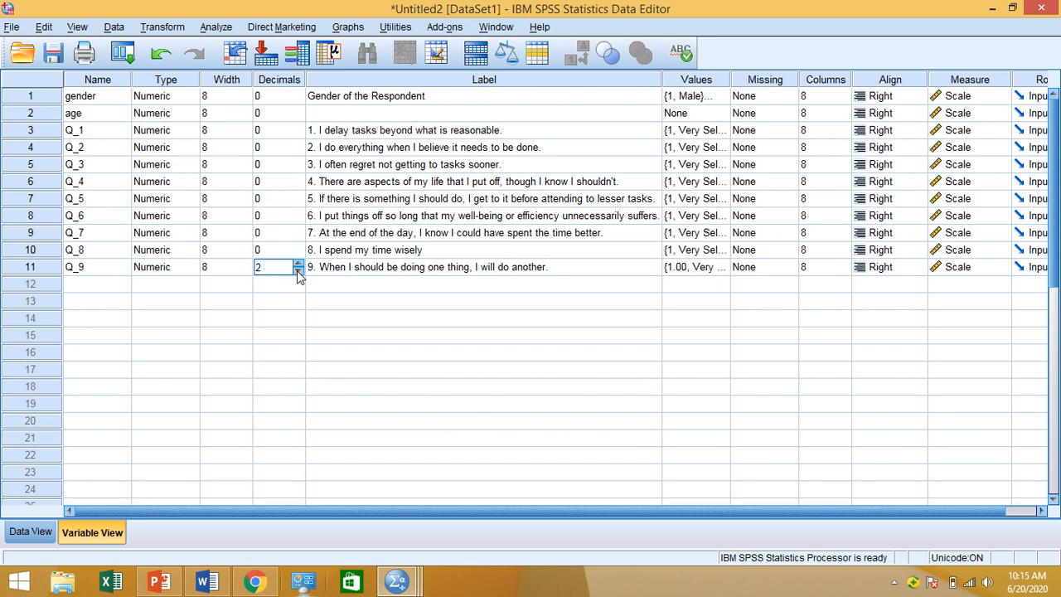
pyautogui.click(297, 271)
pyautogui.click(298, 271)
pyautogui.click(266, 335)
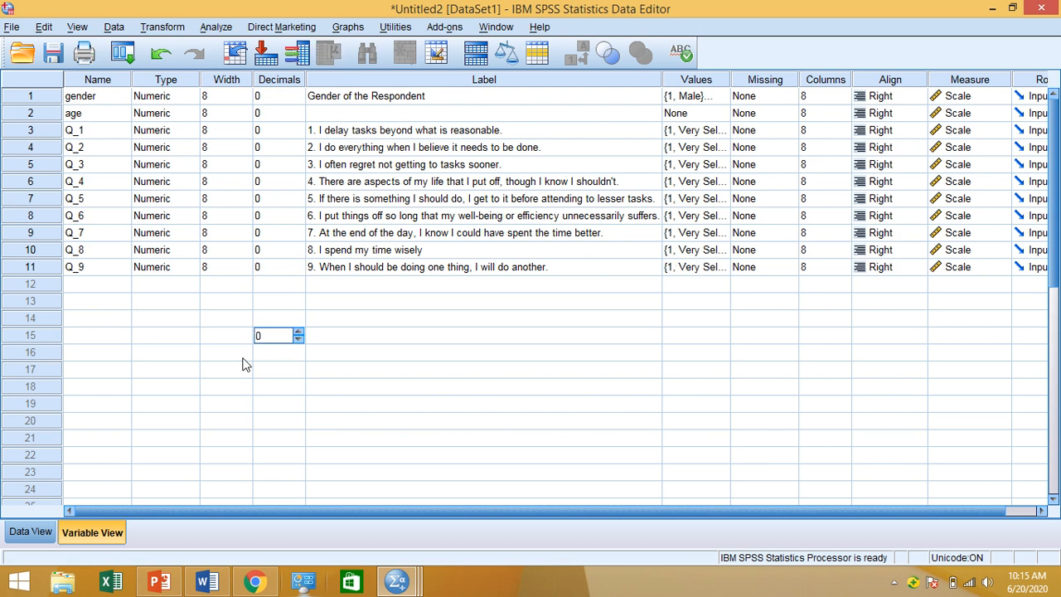
pyautogui.click(31, 531)
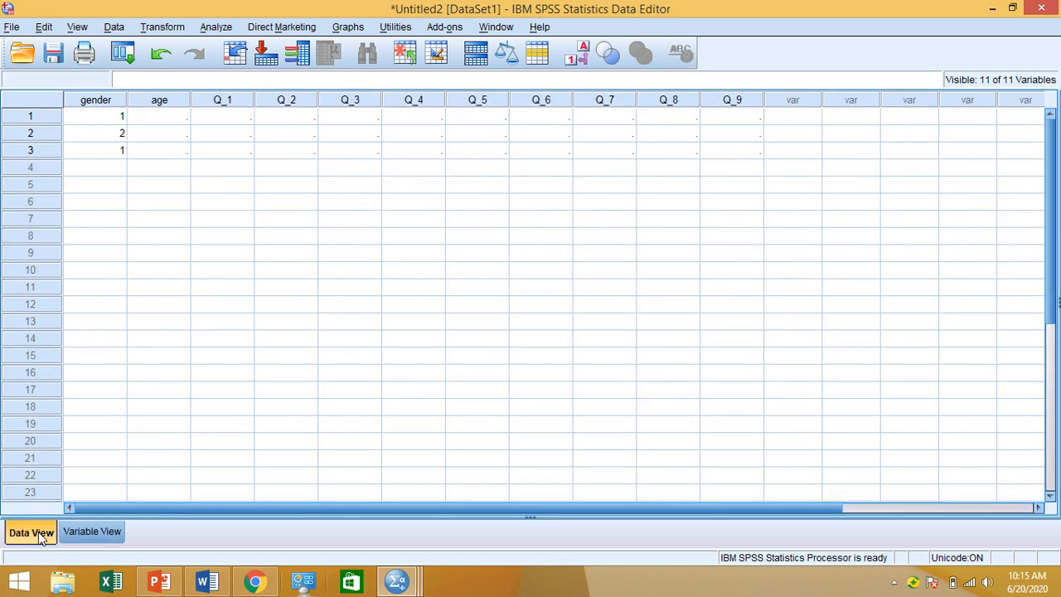
# Clear the gender values from the first three cases in the data sheet.
pyautogui.click(106, 115)
pyautogui.click(108, 119)
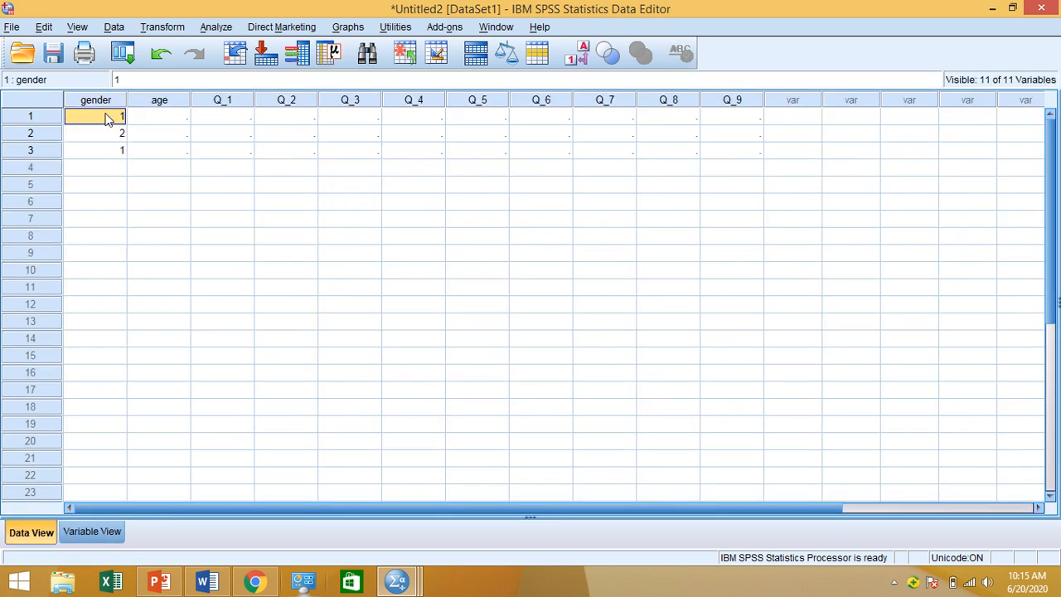
pyautogui.click(113, 132)
pyautogui.press('Delete')
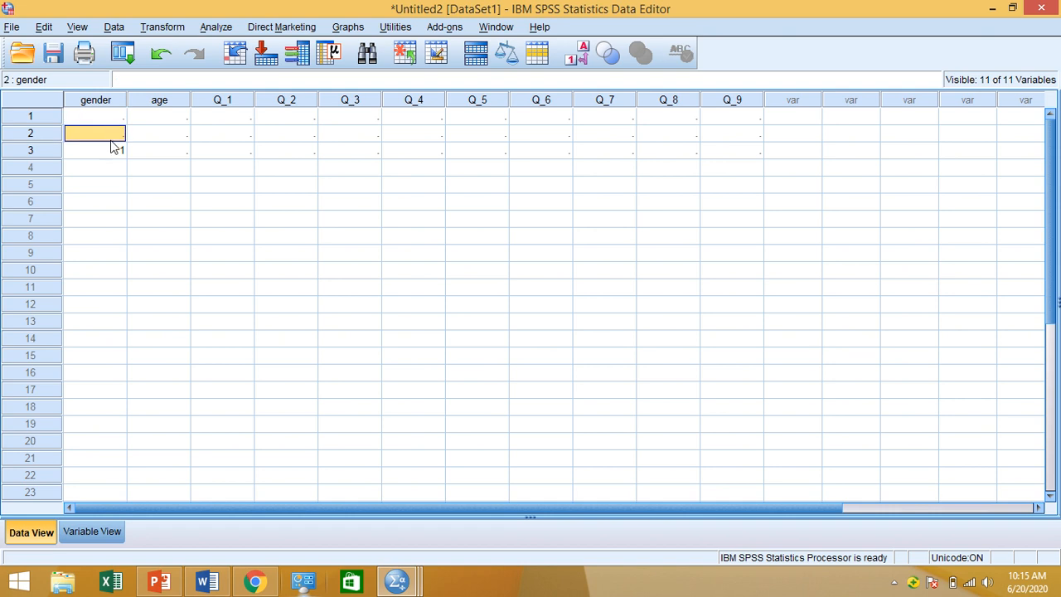
pyautogui.click(111, 150)
pyautogui.press('Delete')
# Enter gender 1 and age 22 for the first case.
pyautogui.click(104, 114)
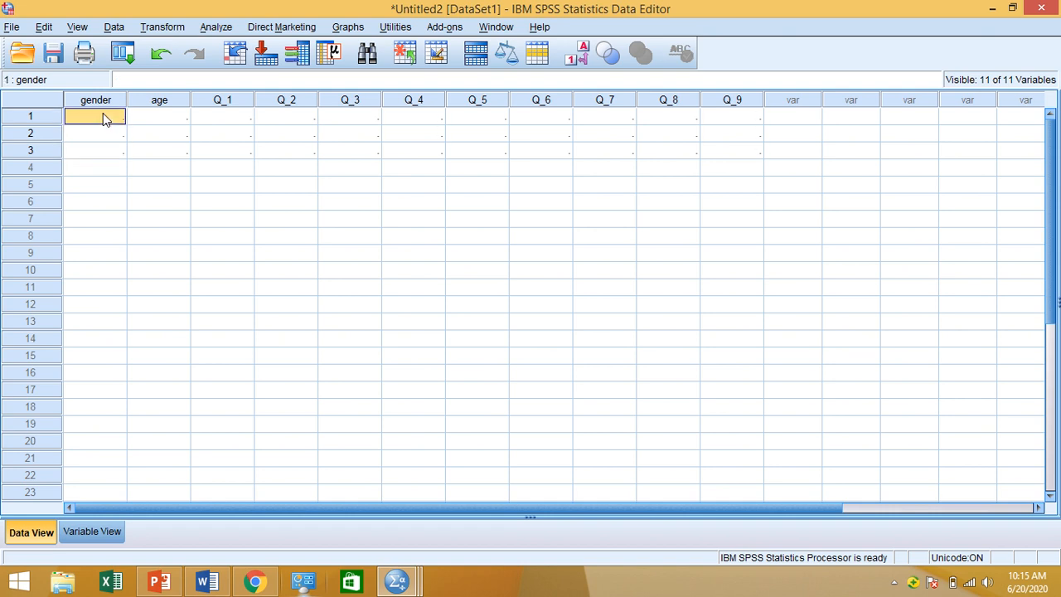
pyautogui.doubleClick(122, 115)
pyautogui.click(158, 121)
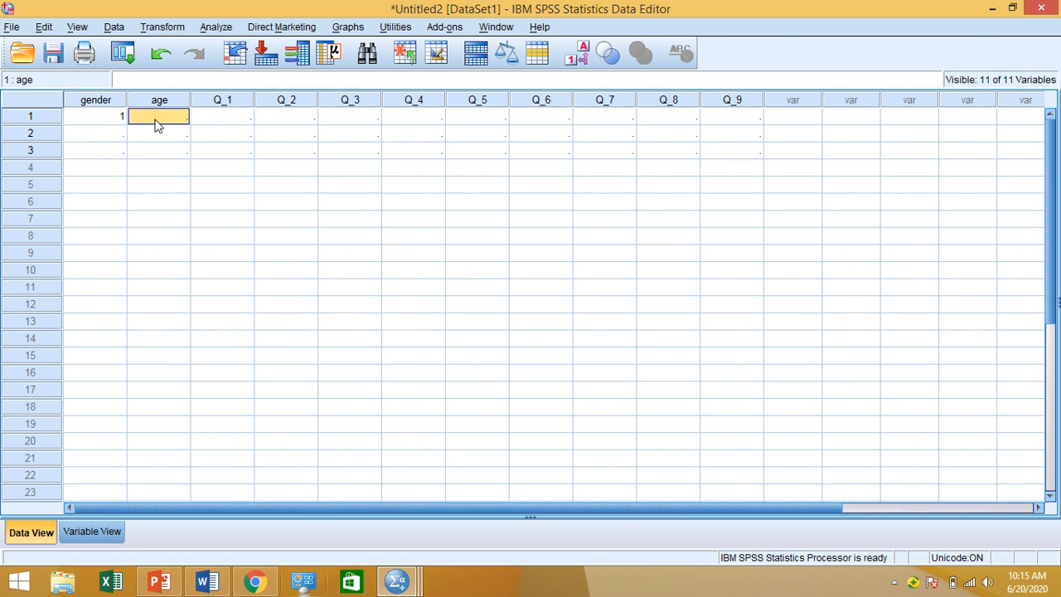
pyautogui.write('22')
# Enter the first case's responses for Q_1 to Q_4 as 4, 3, 5 and 4.
pyautogui.click(207, 124)
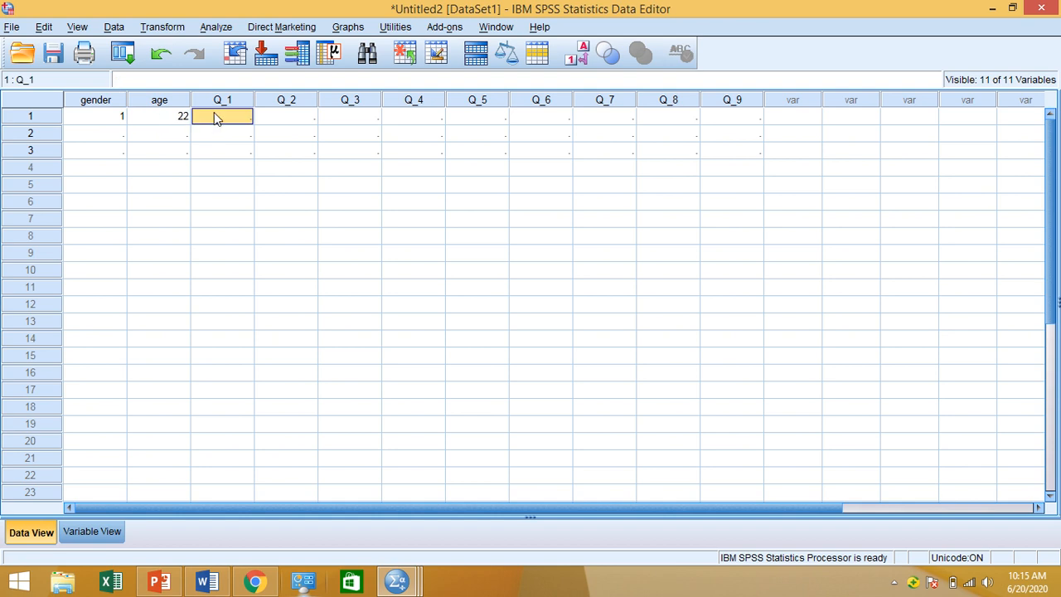
pyautogui.write('4')
pyautogui.click(271, 116)
pyautogui.write('3')
pyautogui.click(350, 116)
pyautogui.write('5')
pyautogui.click(392, 123)
pyautogui.write('4')
# Enter the first case's responses for Q_5 to Q_9 as 1, 2, 3, 3 and 1.
pyautogui.click(468, 116)
pyautogui.write('1')
pyautogui.click(564, 122)
pyautogui.write('2')
pyautogui.click(618, 121)
pyautogui.write('34')
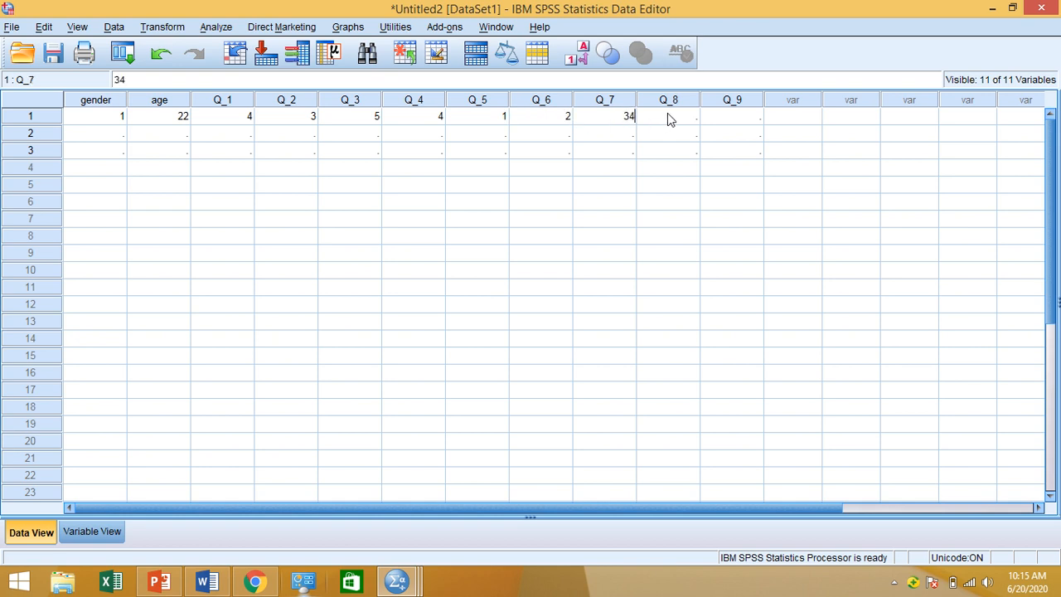
pyautogui.press('BackSpace')
pyautogui.click(677, 116)
pyautogui.write('3')
pyautogui.click(735, 126)
pyautogui.write('1')
# Start saving the dataset and name the file "Practice one".
pyautogui.click(12, 27)
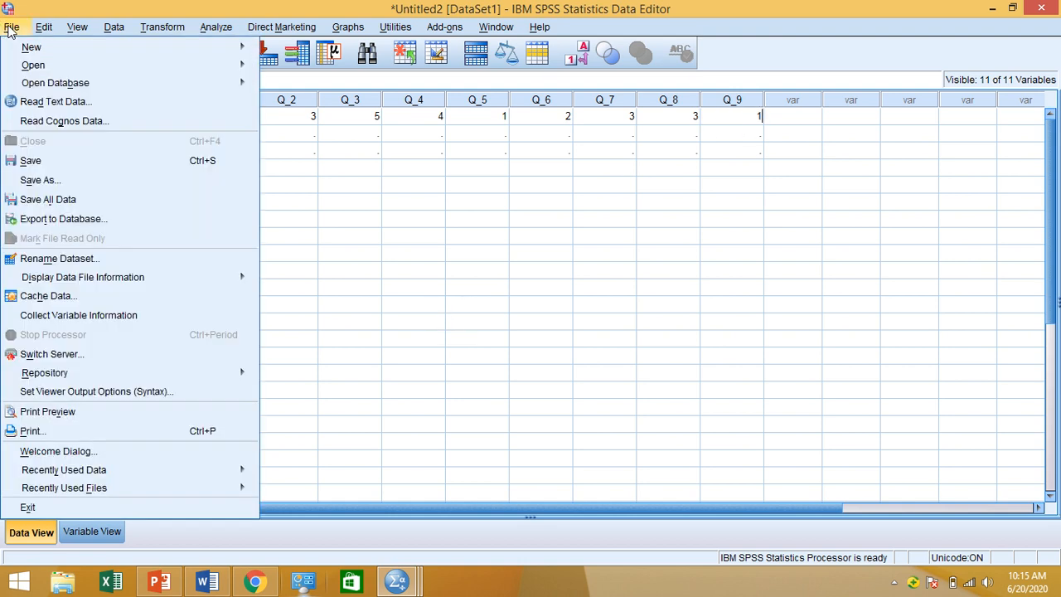
pyautogui.click(41, 165)
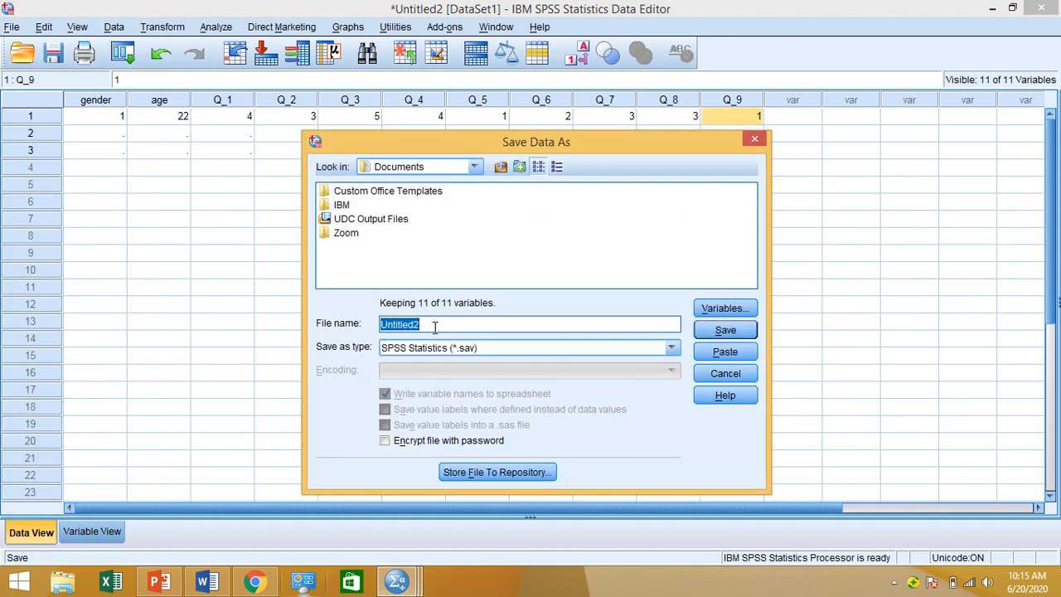
pyautogui.write('Ter')
pyautogui.press('BackSpace')
pyautogui.press('BackSpace')
pyautogui.press('BackSpace')
pyautogui.write('Practiece')
pyautogui.press('BackSpace')
pyautogui.press('BackSpace')
pyautogui.press('BackSpace')
pyautogui.write('ce one')
# Choose Local Disk (G:) as the location and save the dataset there in SPSS Statistics (*.sav) format.
pyautogui.click(476, 167)
pyautogui.moveTo(476, 227); pyautogui.dragTo(477, 249)
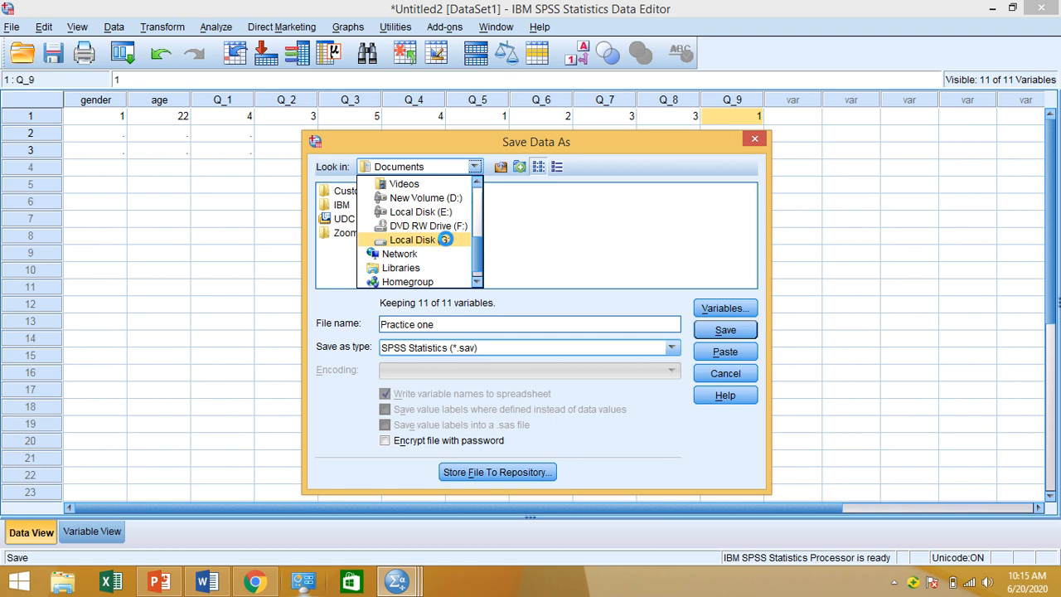
pyautogui.click(448, 239)
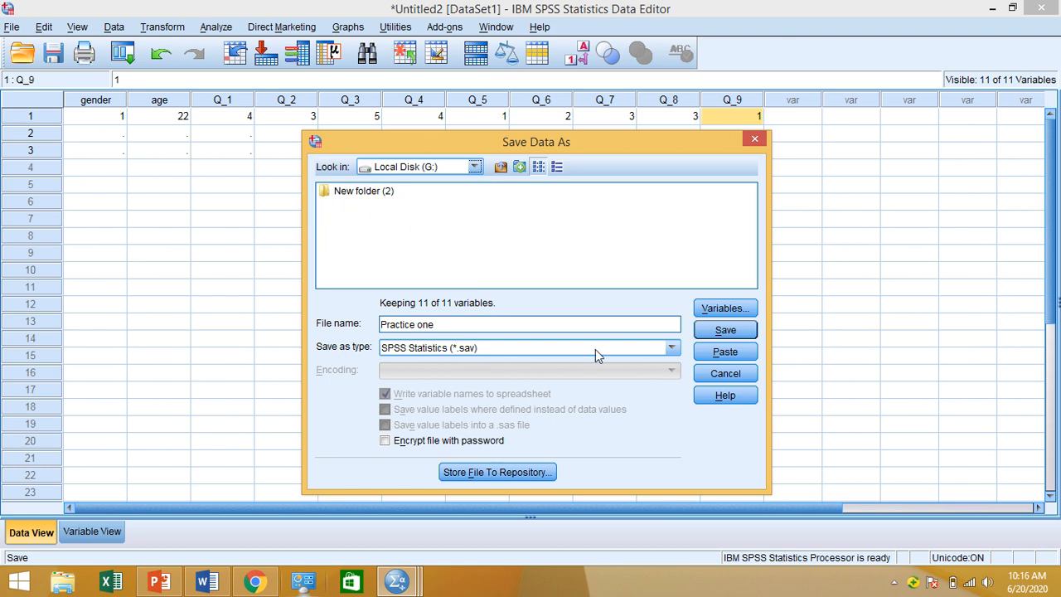
pyautogui.click(721, 332)
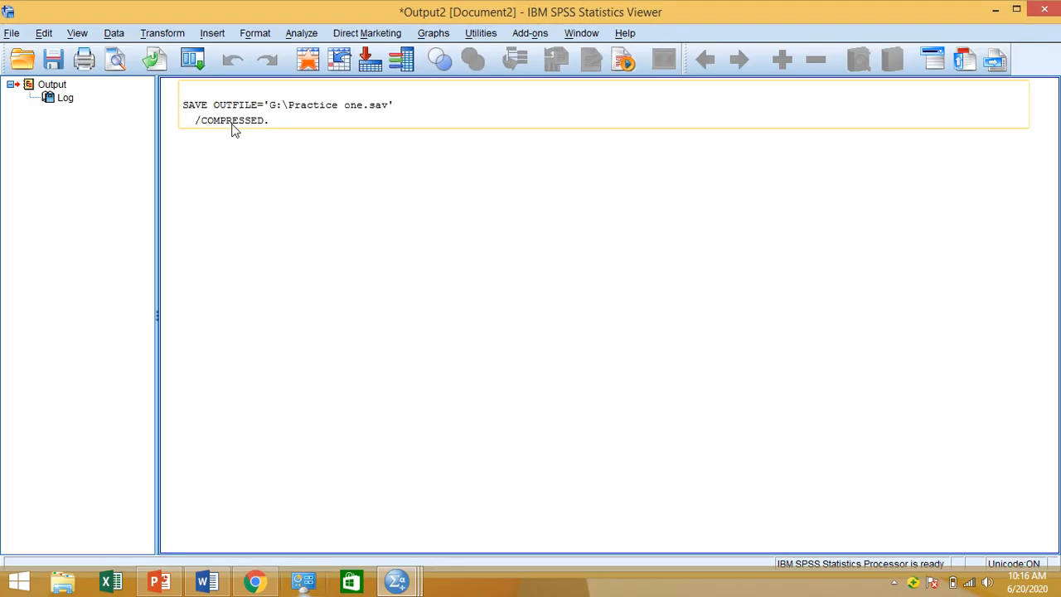
# Close the output viewer without saving its contents and return to the dataset.
pyautogui.click(1041, 9)
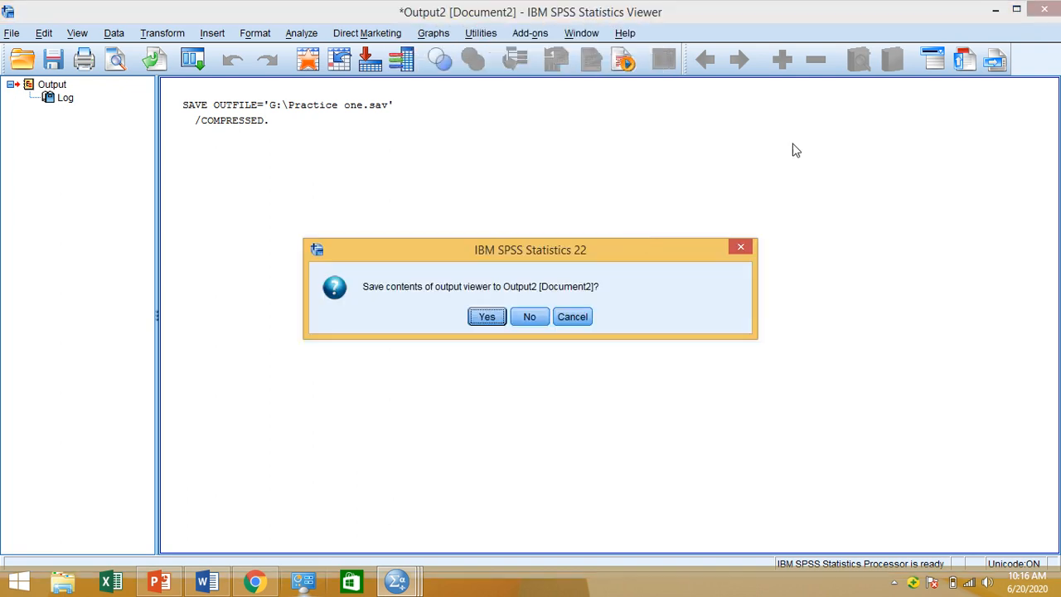
pyautogui.click(536, 319)
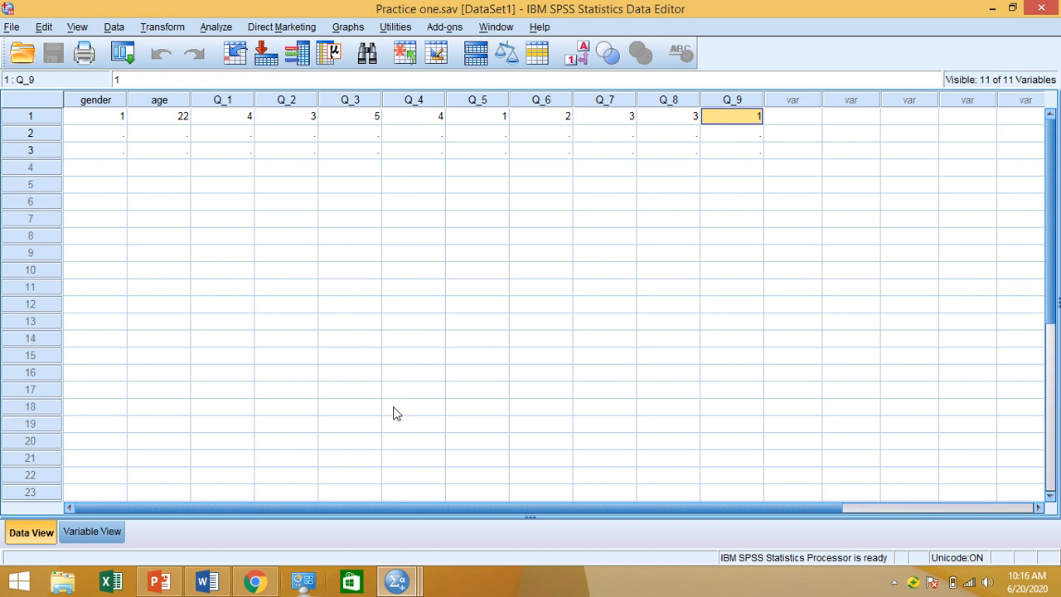
pyautogui.moveTo(448, 7)
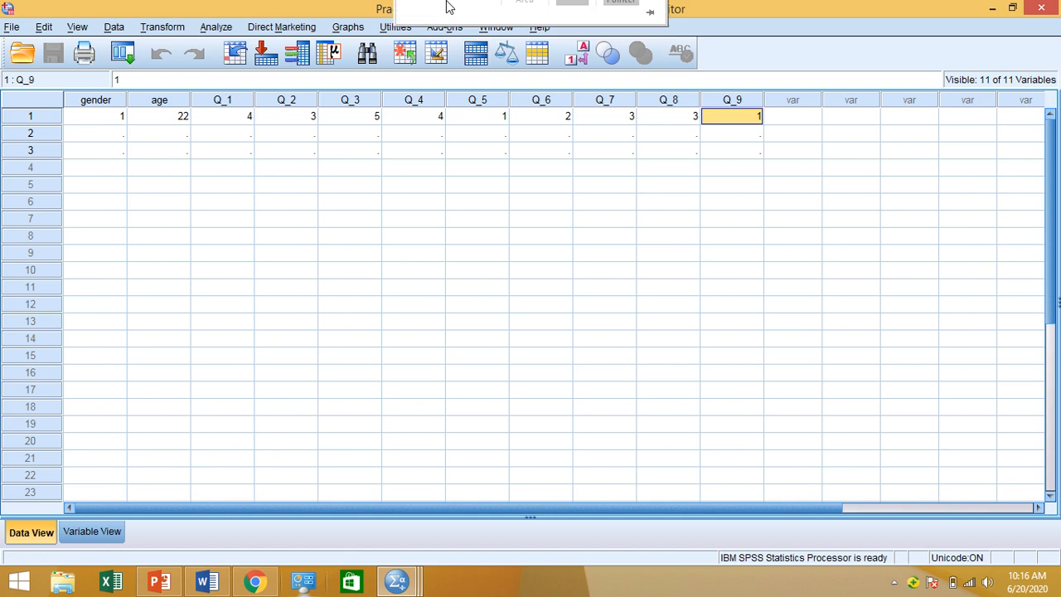